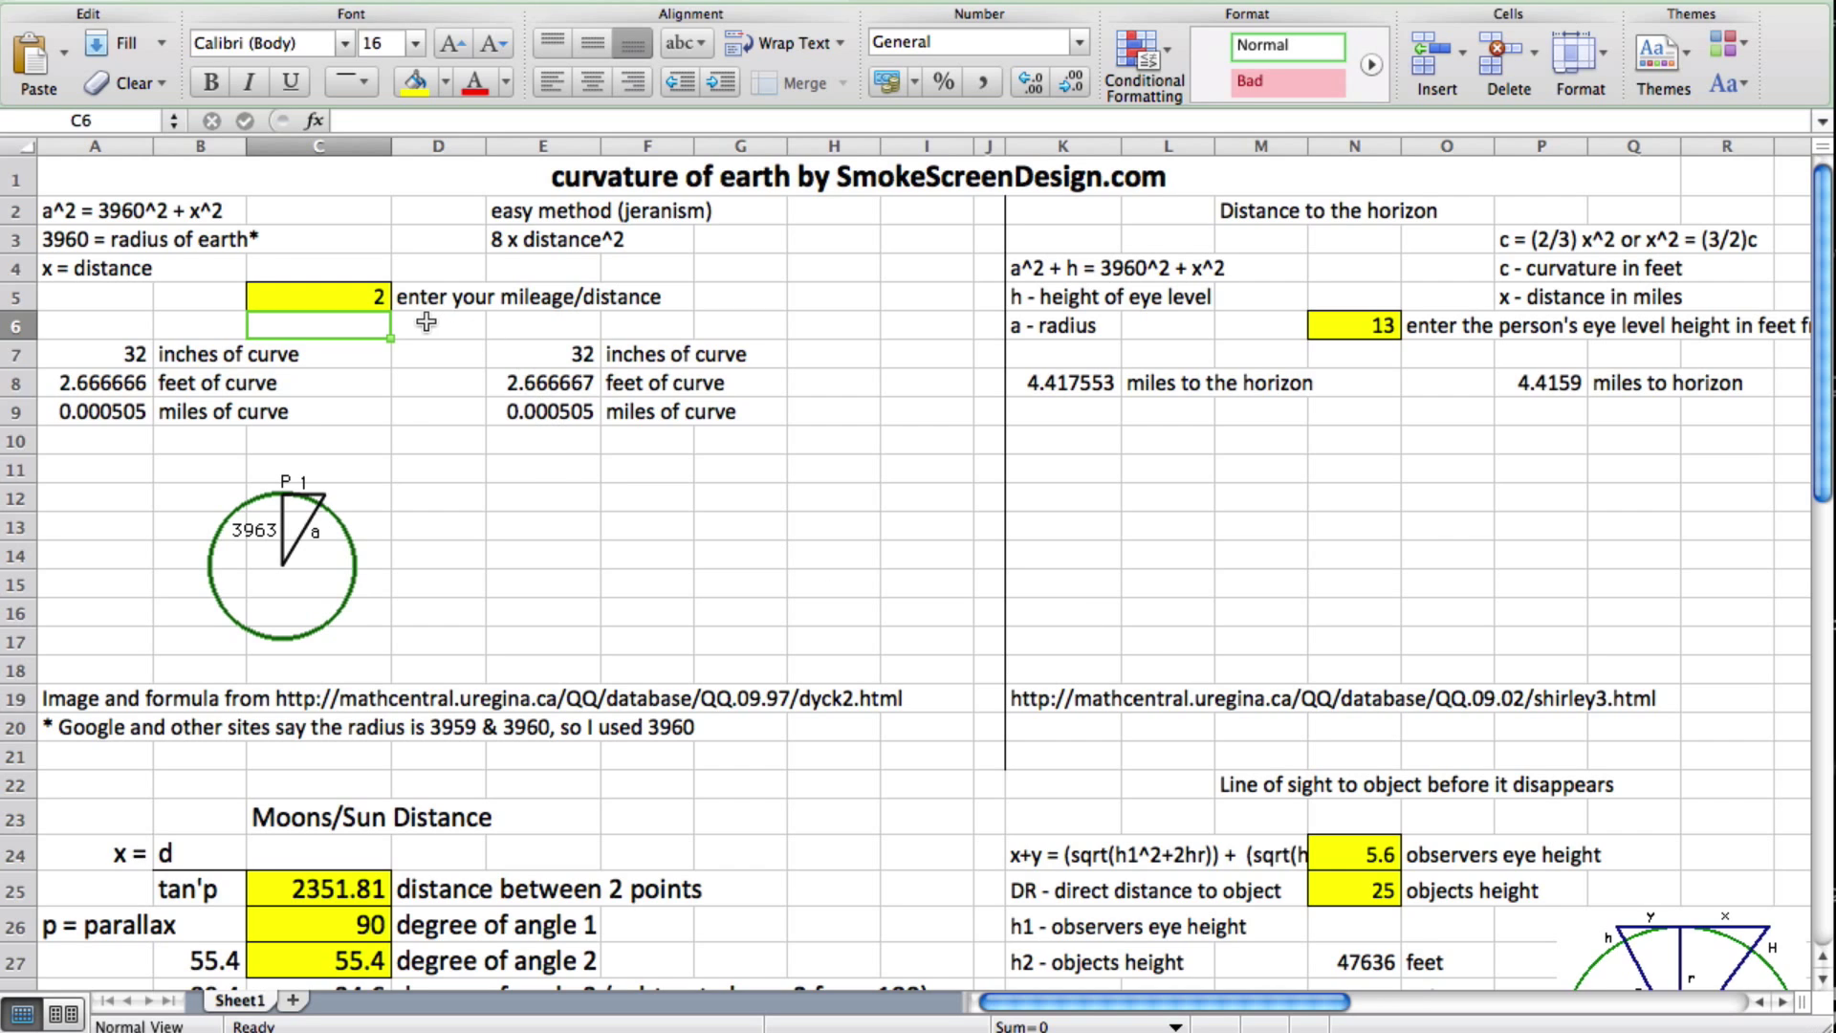
Enter a distance of 1 mile in C5.
{"action": "left_click", "coordinate": [462, 345]}
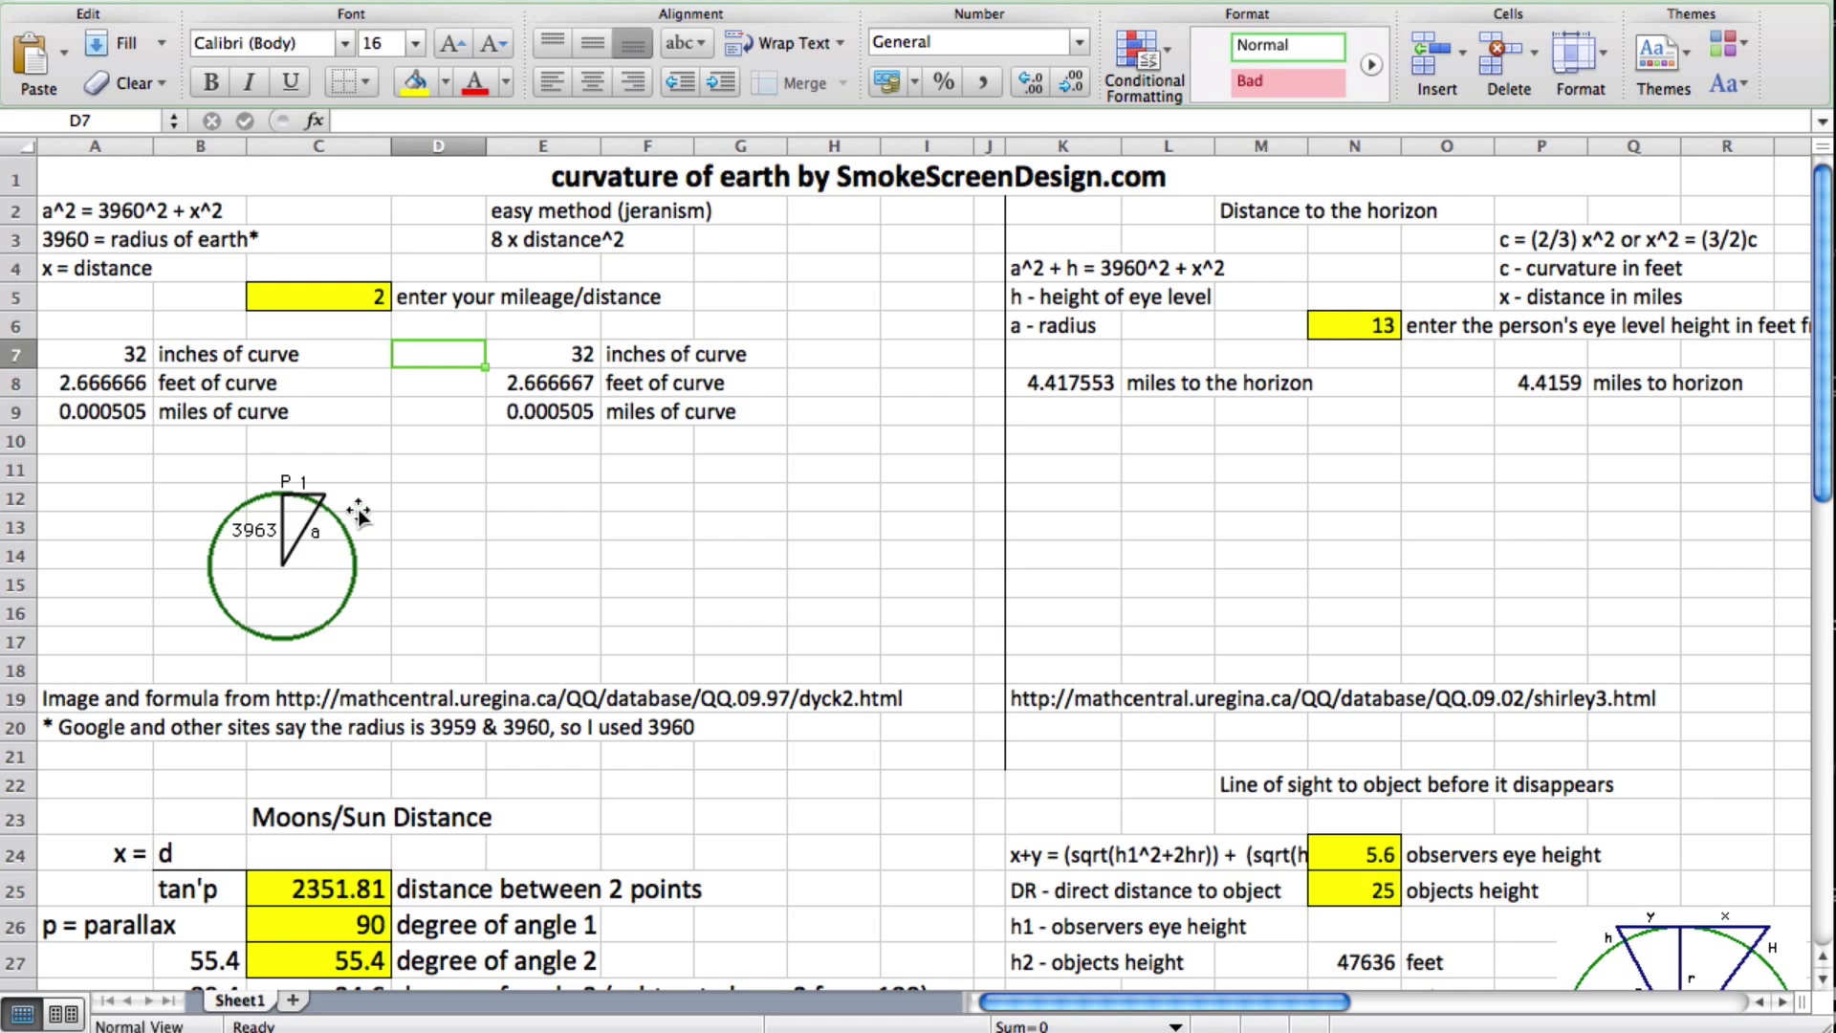
{"action": "left_click", "coordinate": [371, 382]}
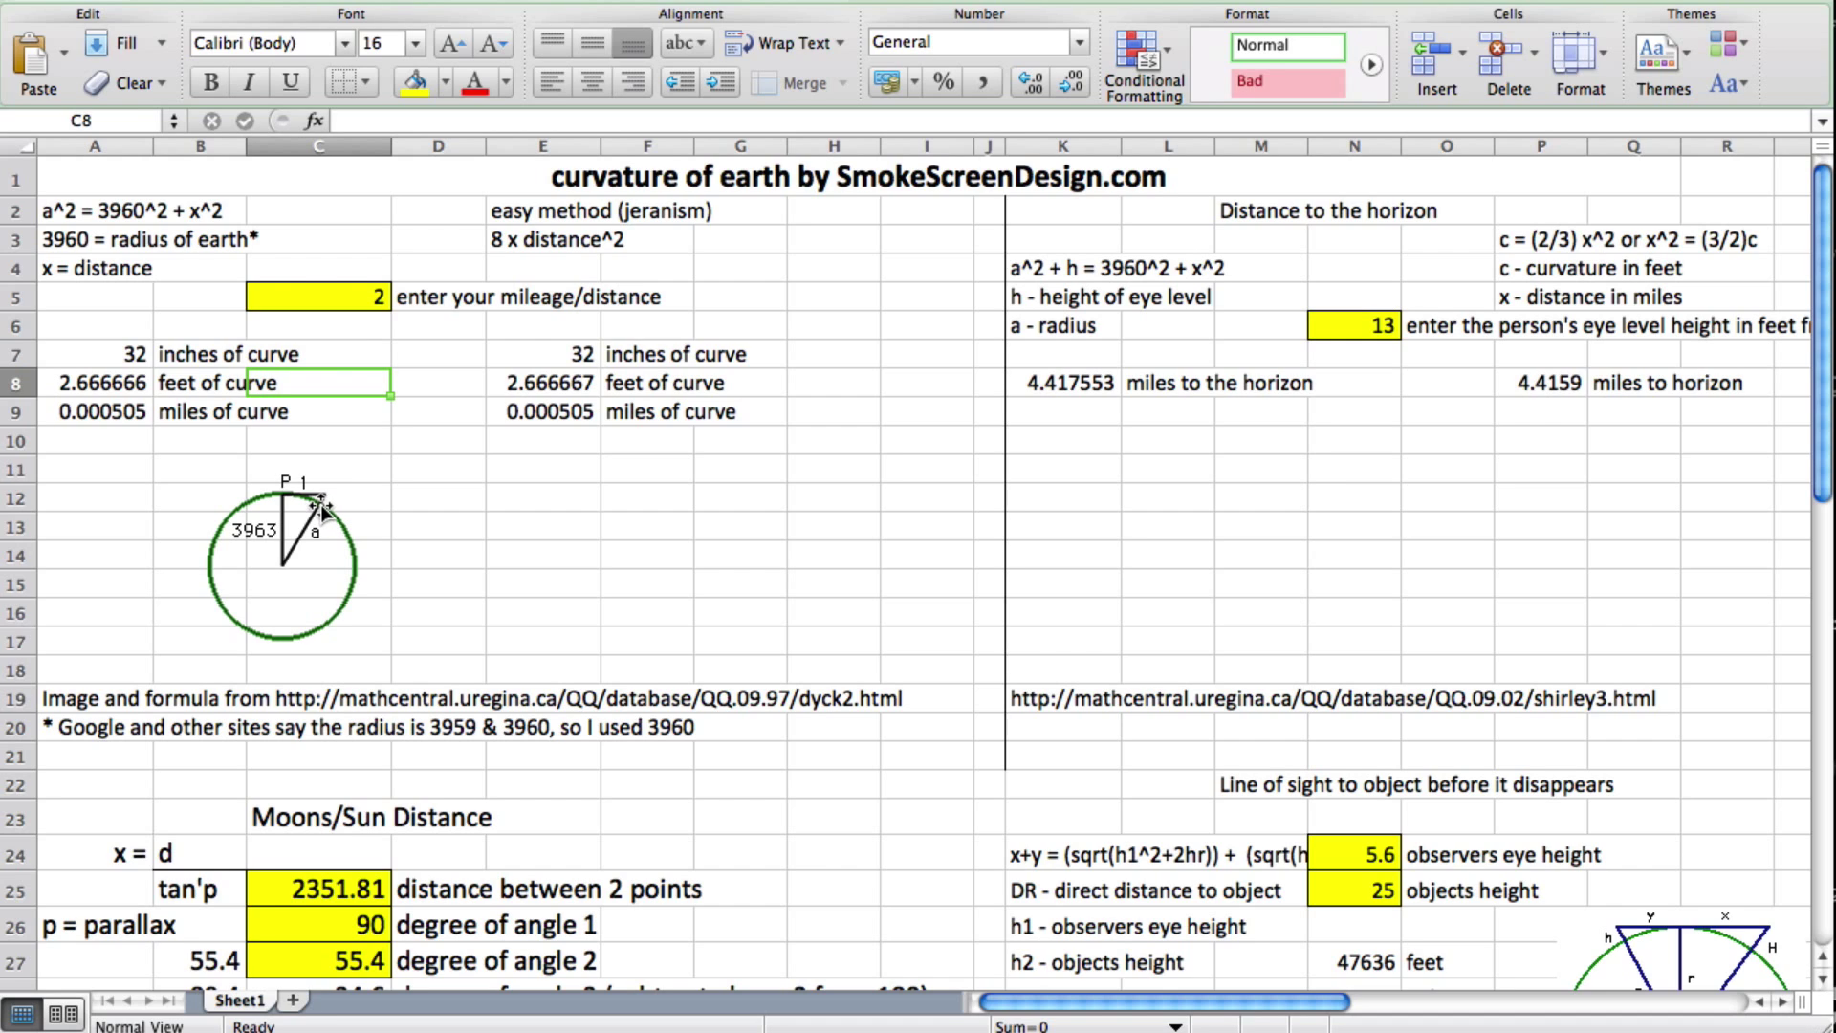
{"action": "left_click", "coordinate": [359, 298]}
{"action": "type", "text": "1"}
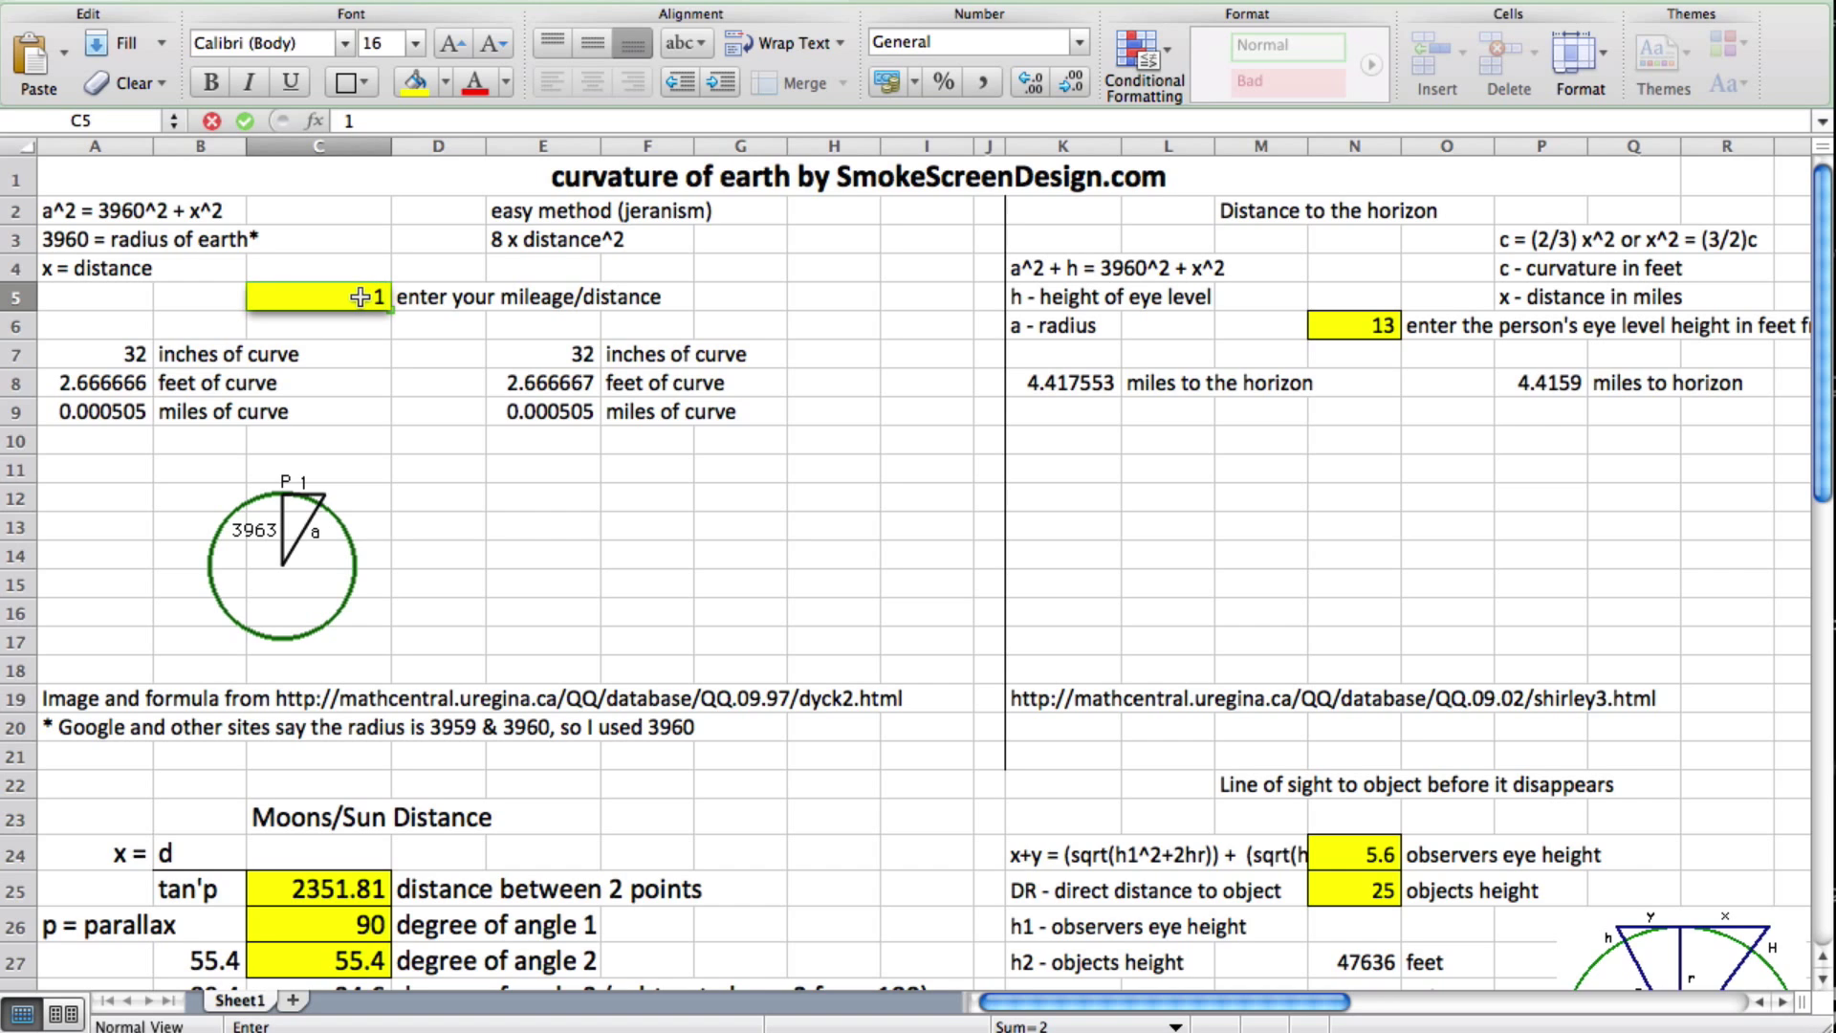
{"action": "key", "text": "Return"}
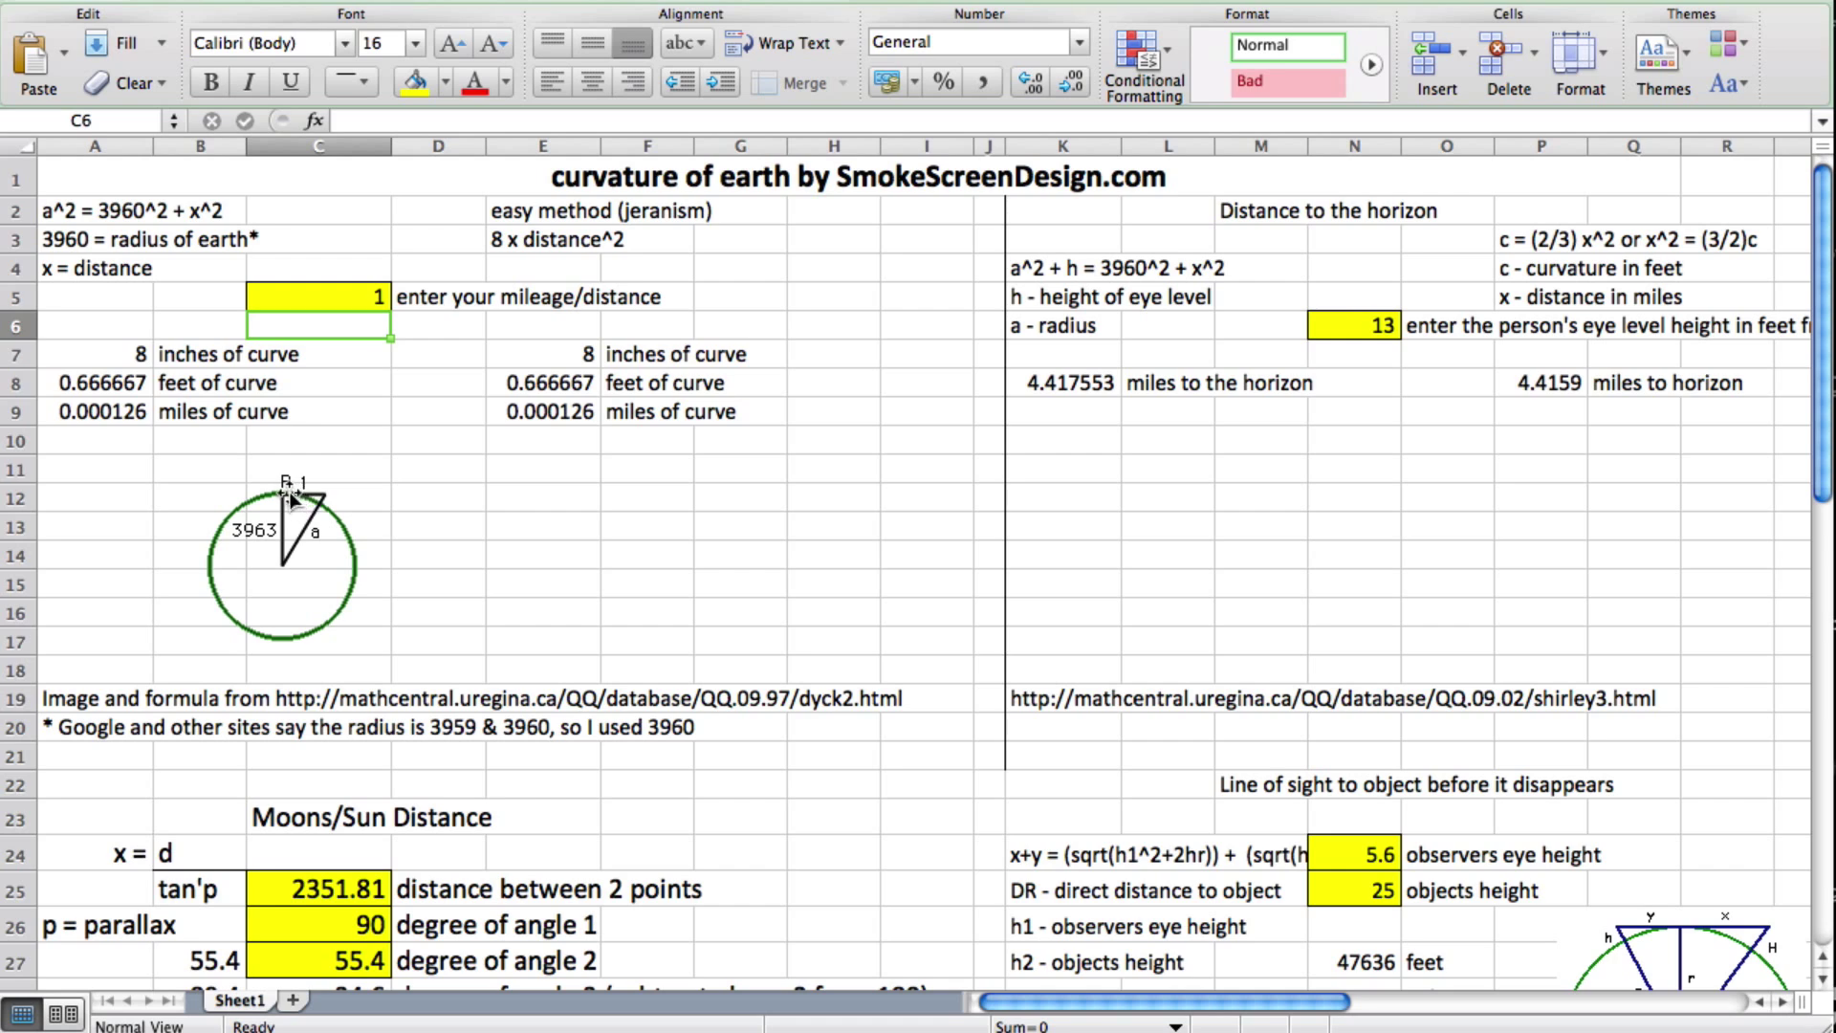
Change the distance in C5 to 3 miles, giving about 72 inches of curve.
{"action": "left_click", "coordinate": [352, 296]}
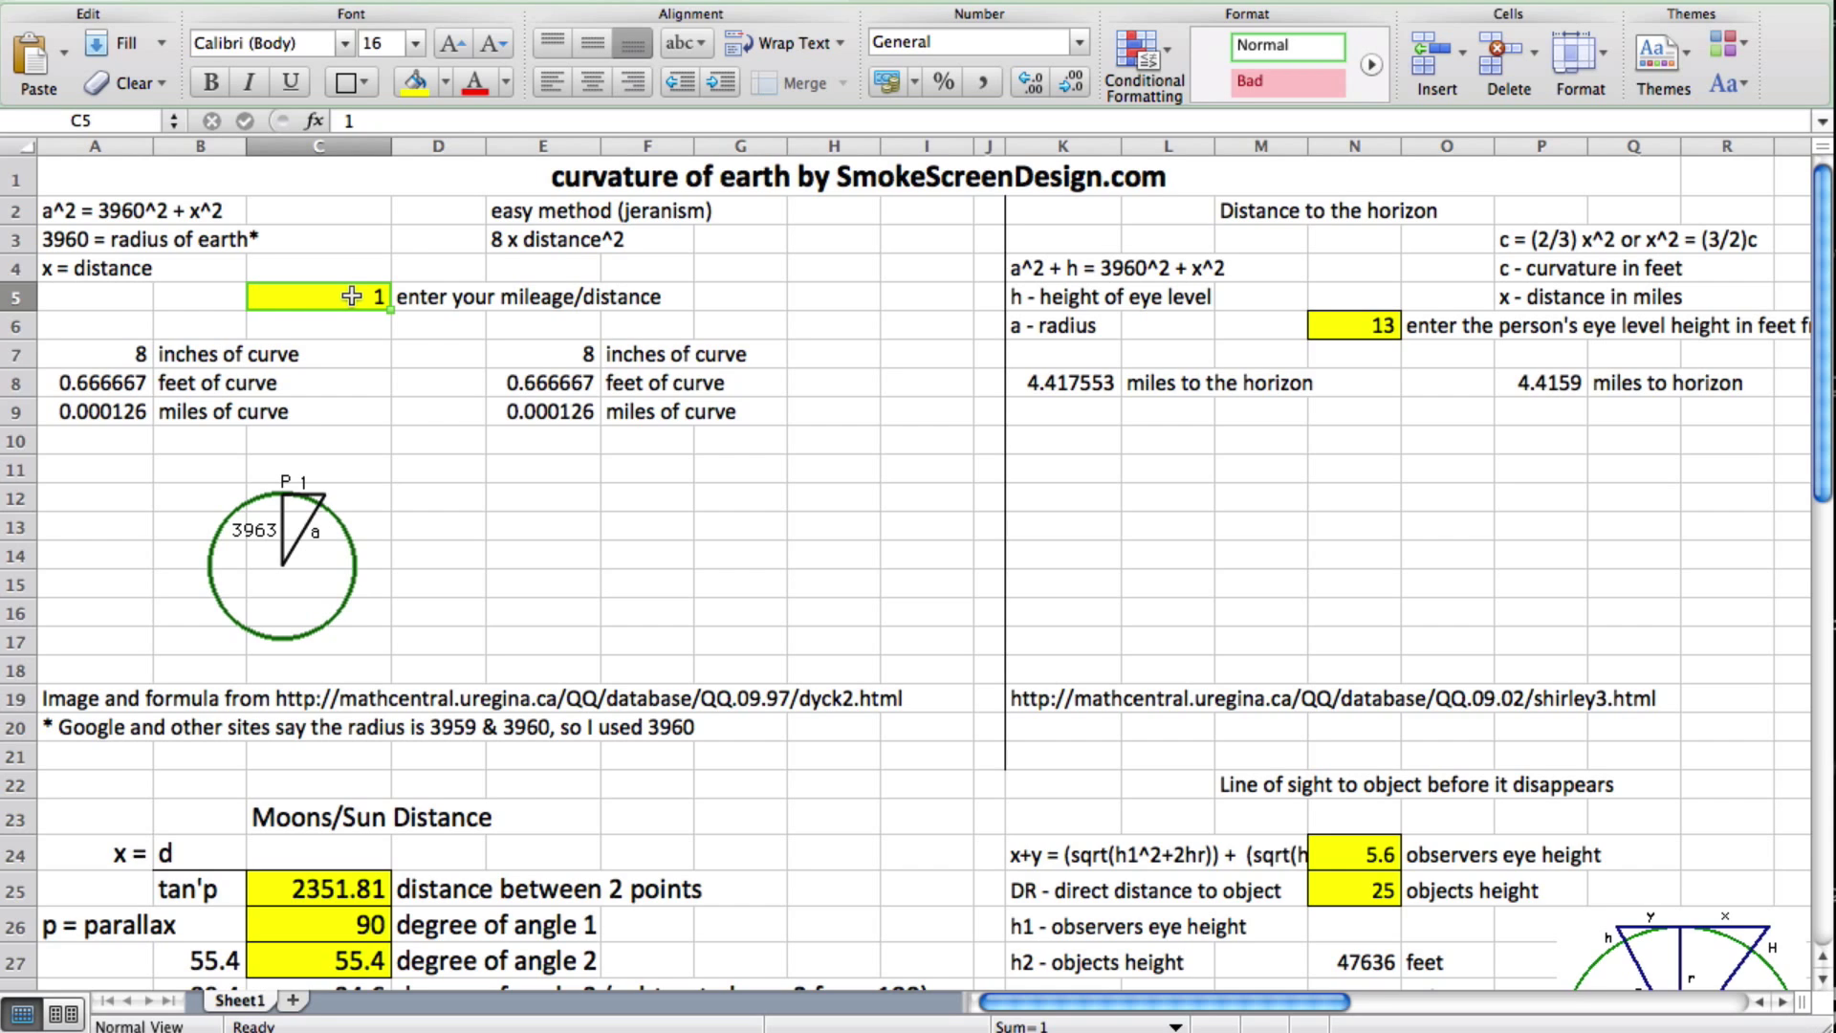
{"action": "type", "text": "10"}
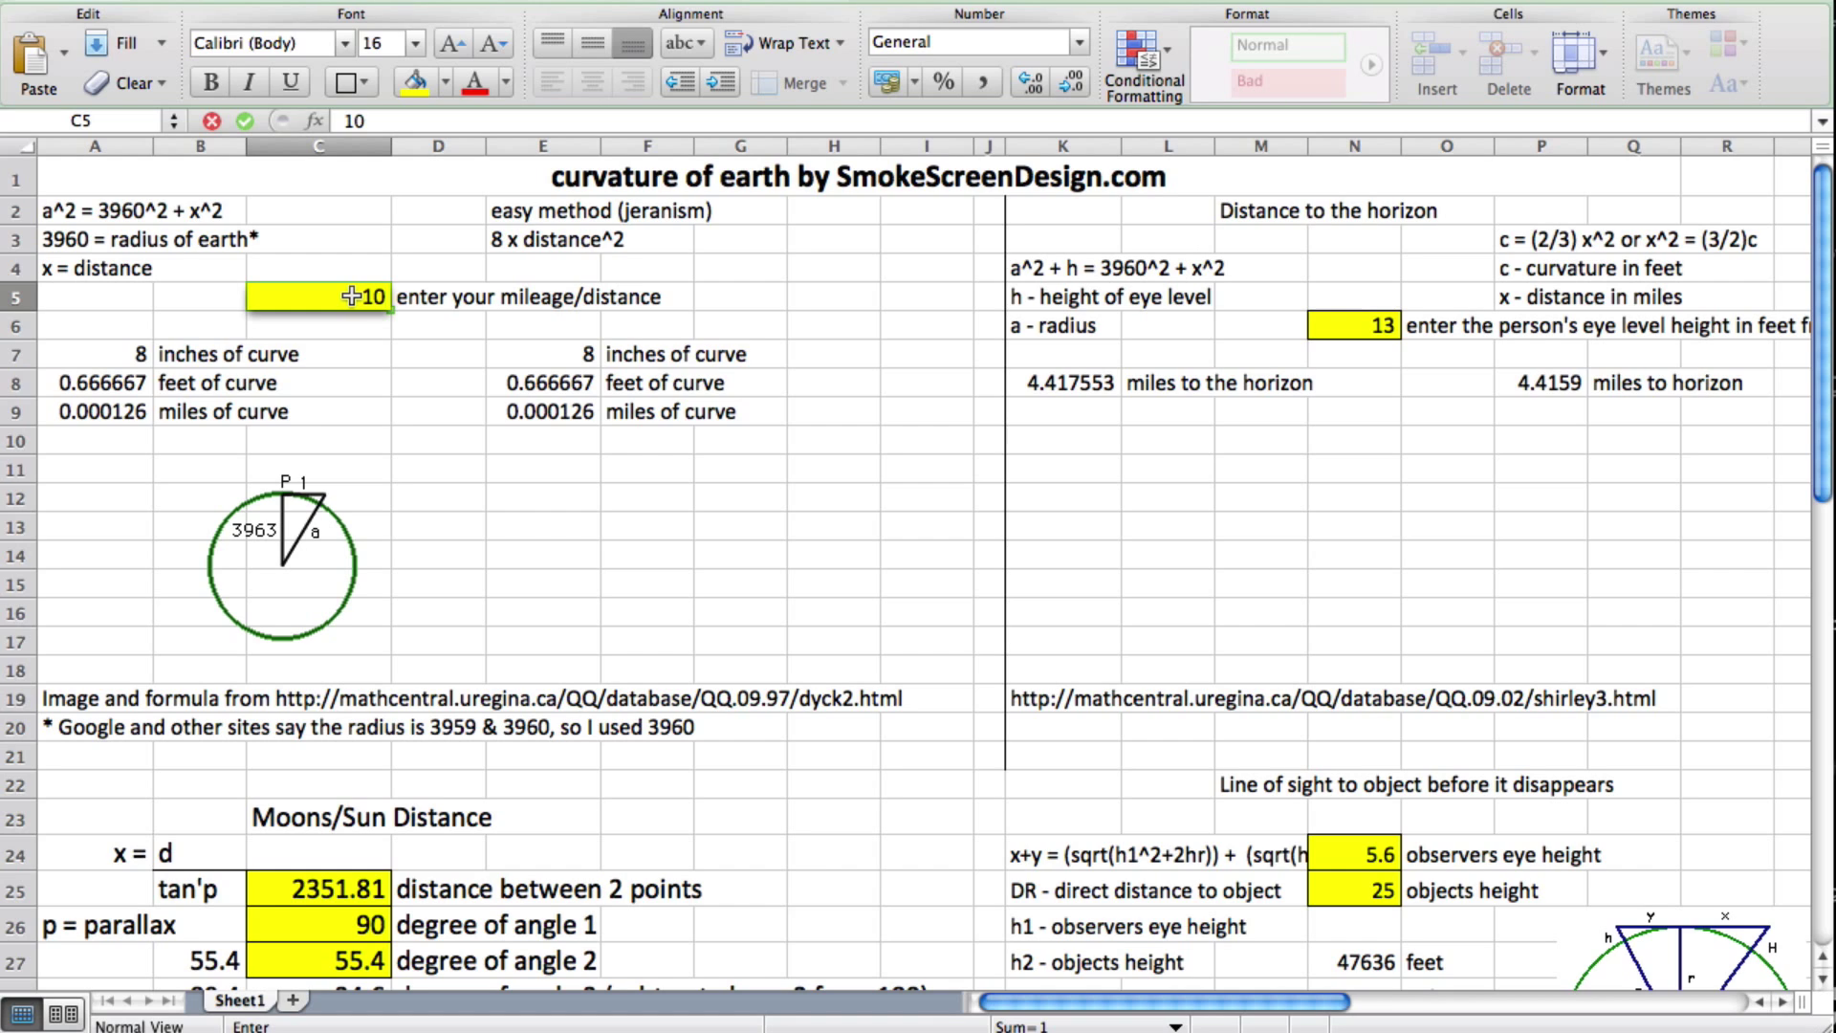
{"action": "key", "text": "BackSpace"}
{"action": "key", "text": "BackSpace"}
{"action": "type", "text": "3"}
{"action": "key", "text": "Return"}
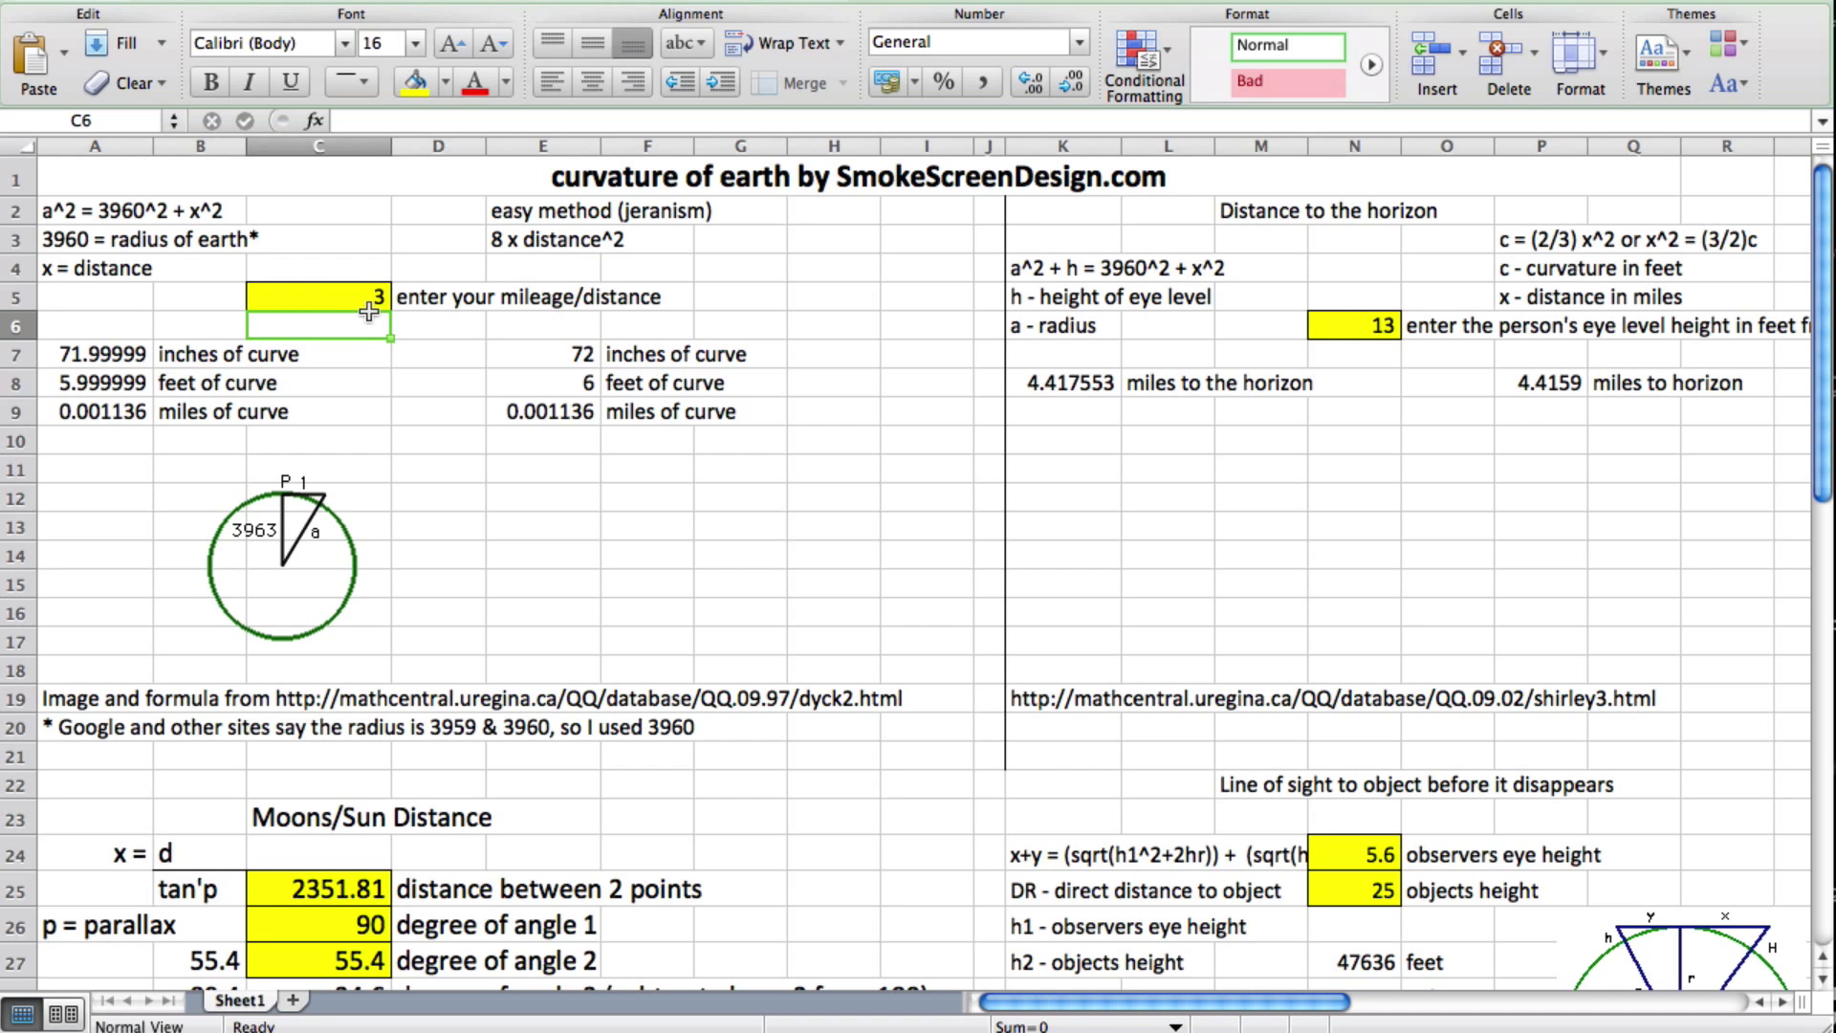
Review the inches, feet and miles curve formulas in A7, A8 and A9.
{"action": "left_click", "coordinate": [108, 385]}
{"action": "left_click", "coordinate": [110, 359]}
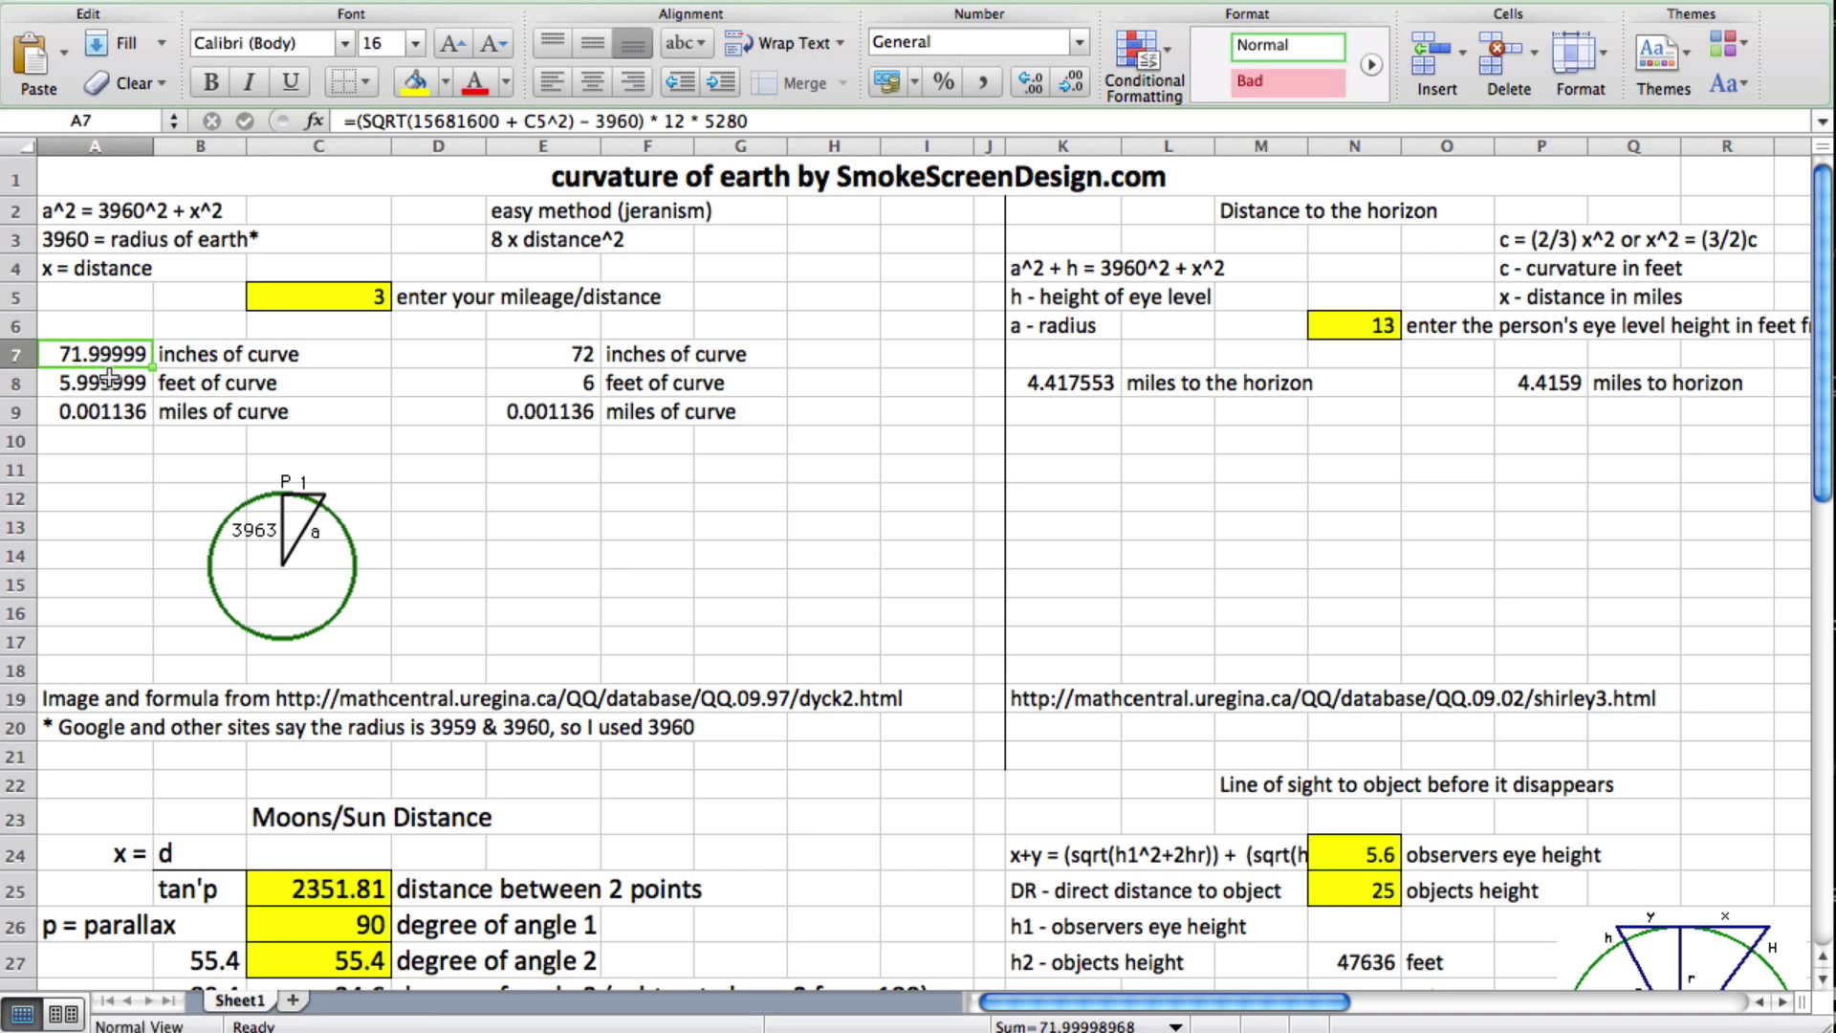
{"action": "left_click", "coordinate": [108, 383]}
{"action": "left_click", "coordinate": [108, 412]}
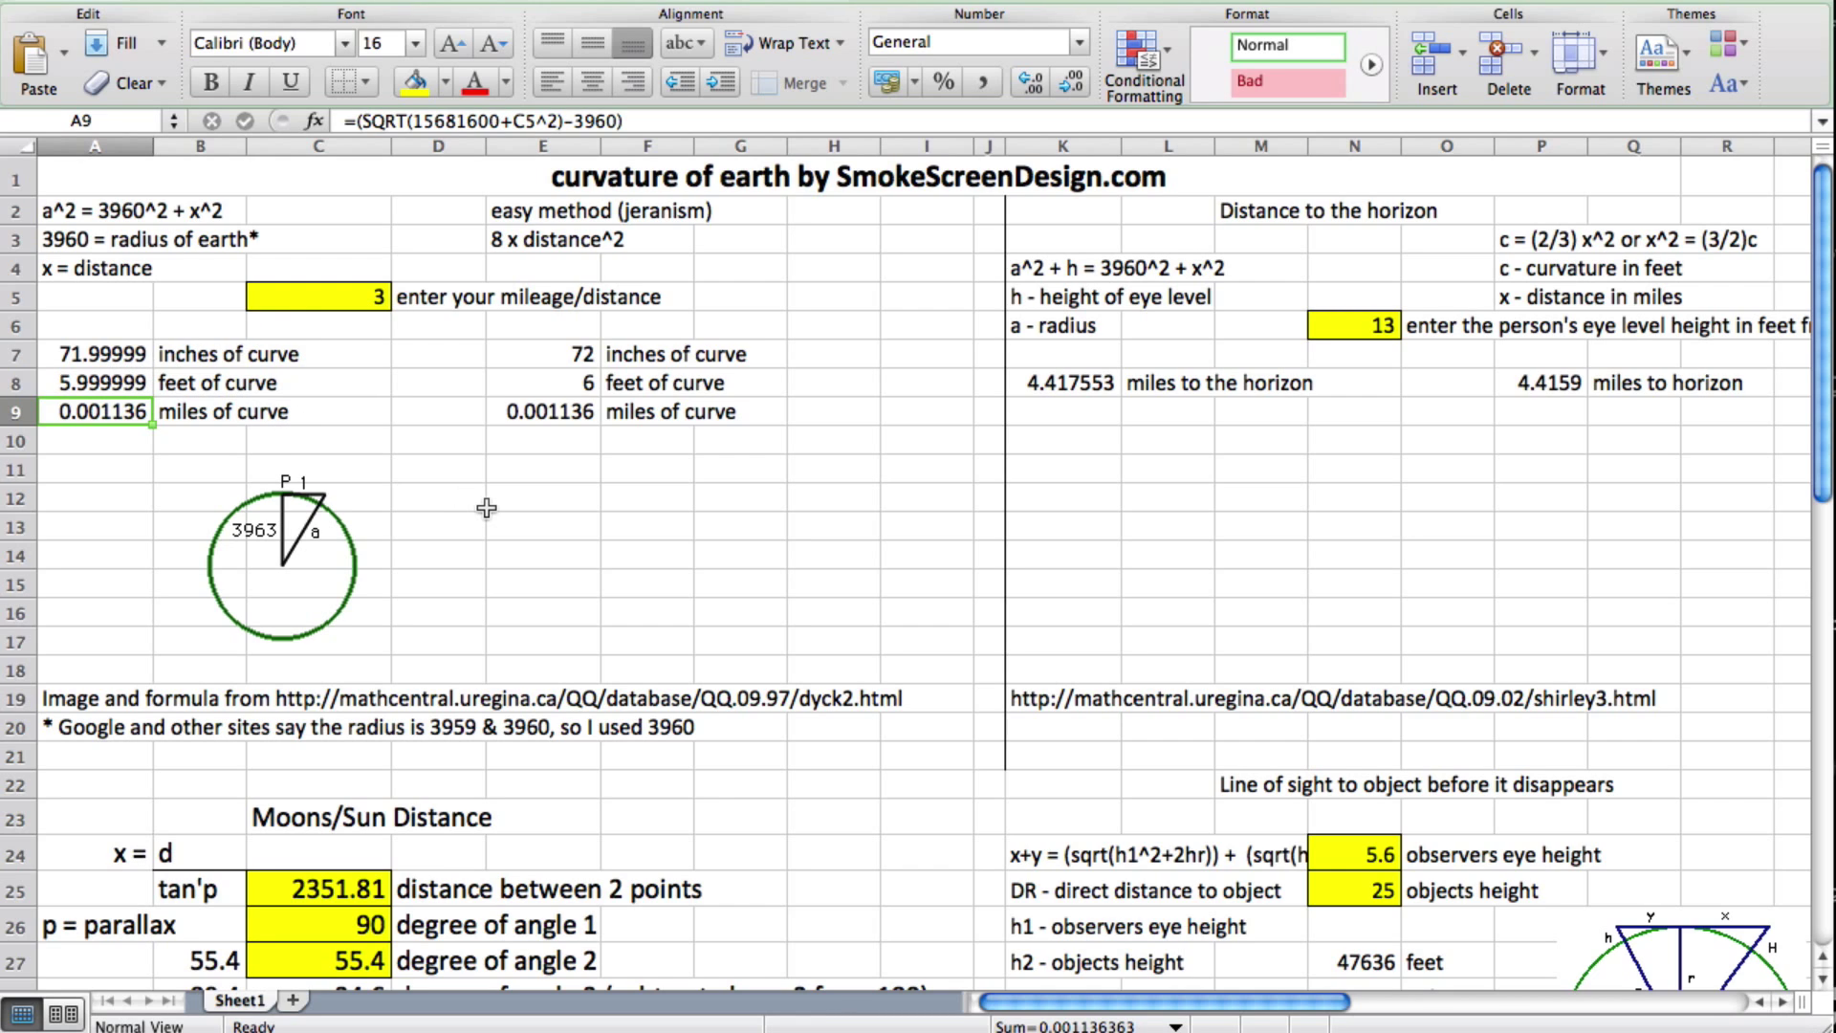
Change the distance in C5 to 100 miles, giving about 79987 inches of curve.
{"action": "left_click", "coordinate": [350, 293]}
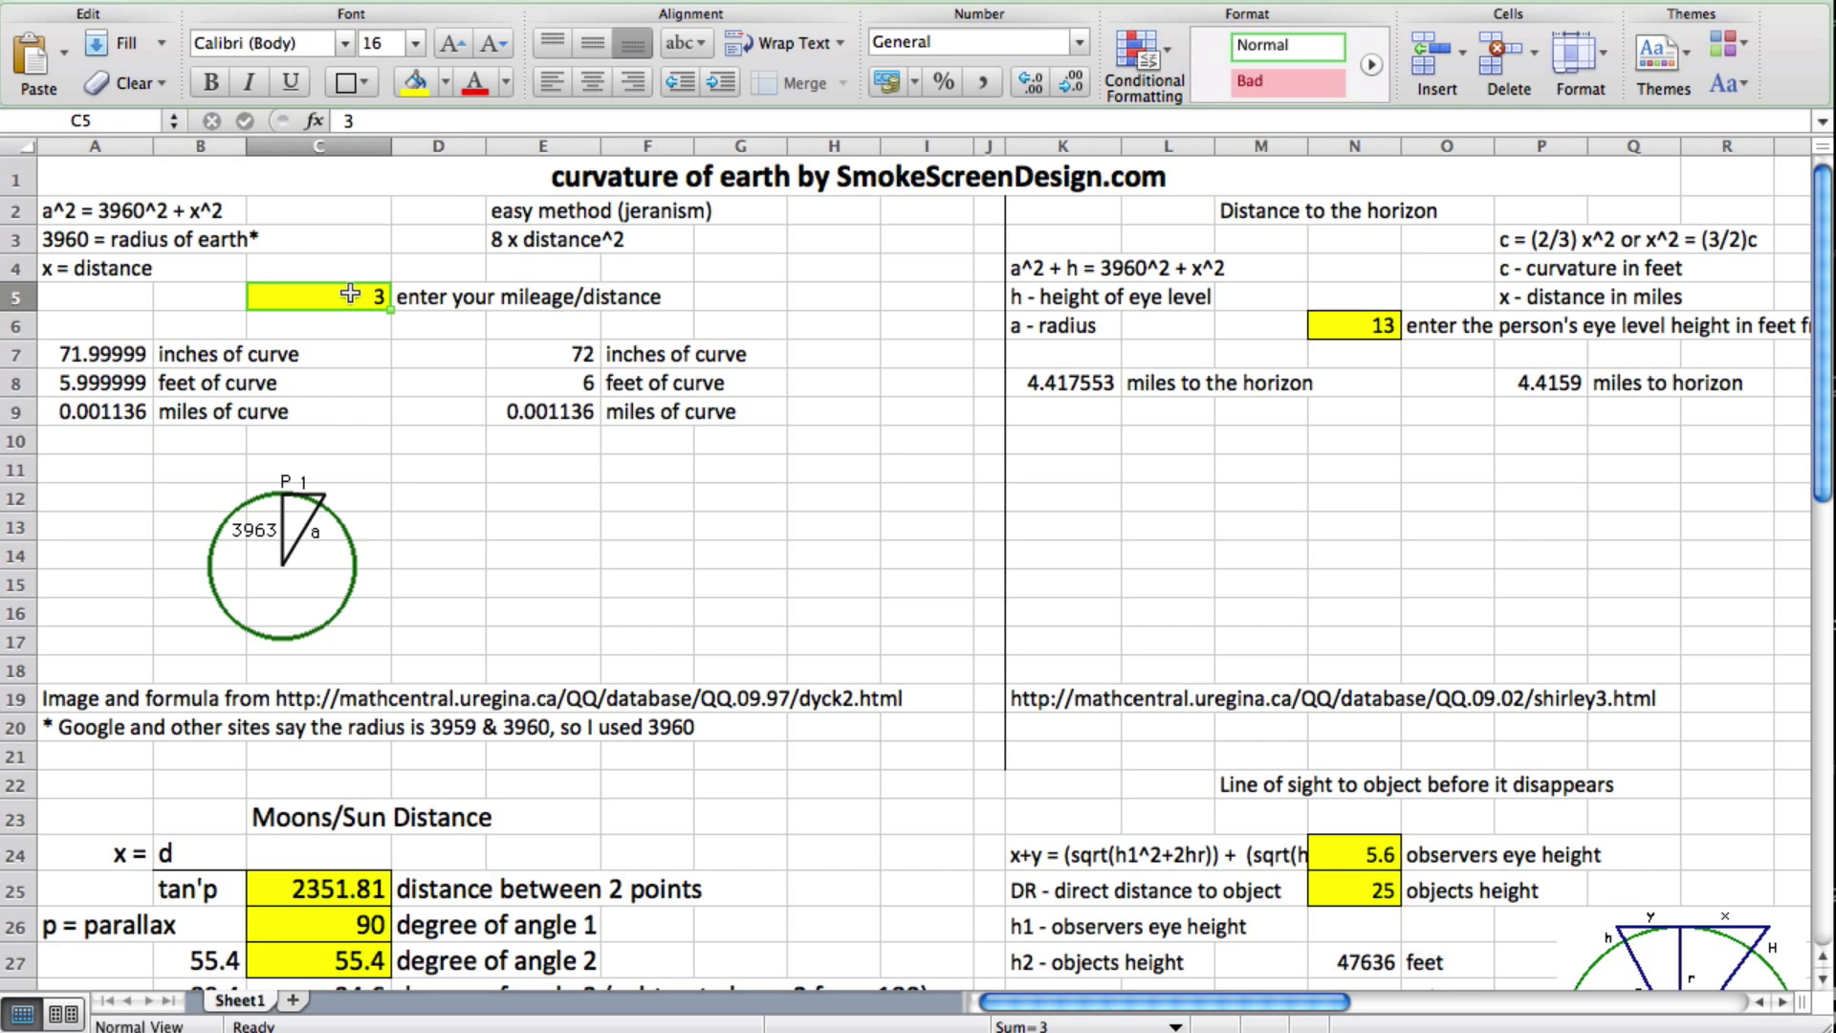
{"action": "type", "text": "100"}
{"action": "key", "text": "Return"}
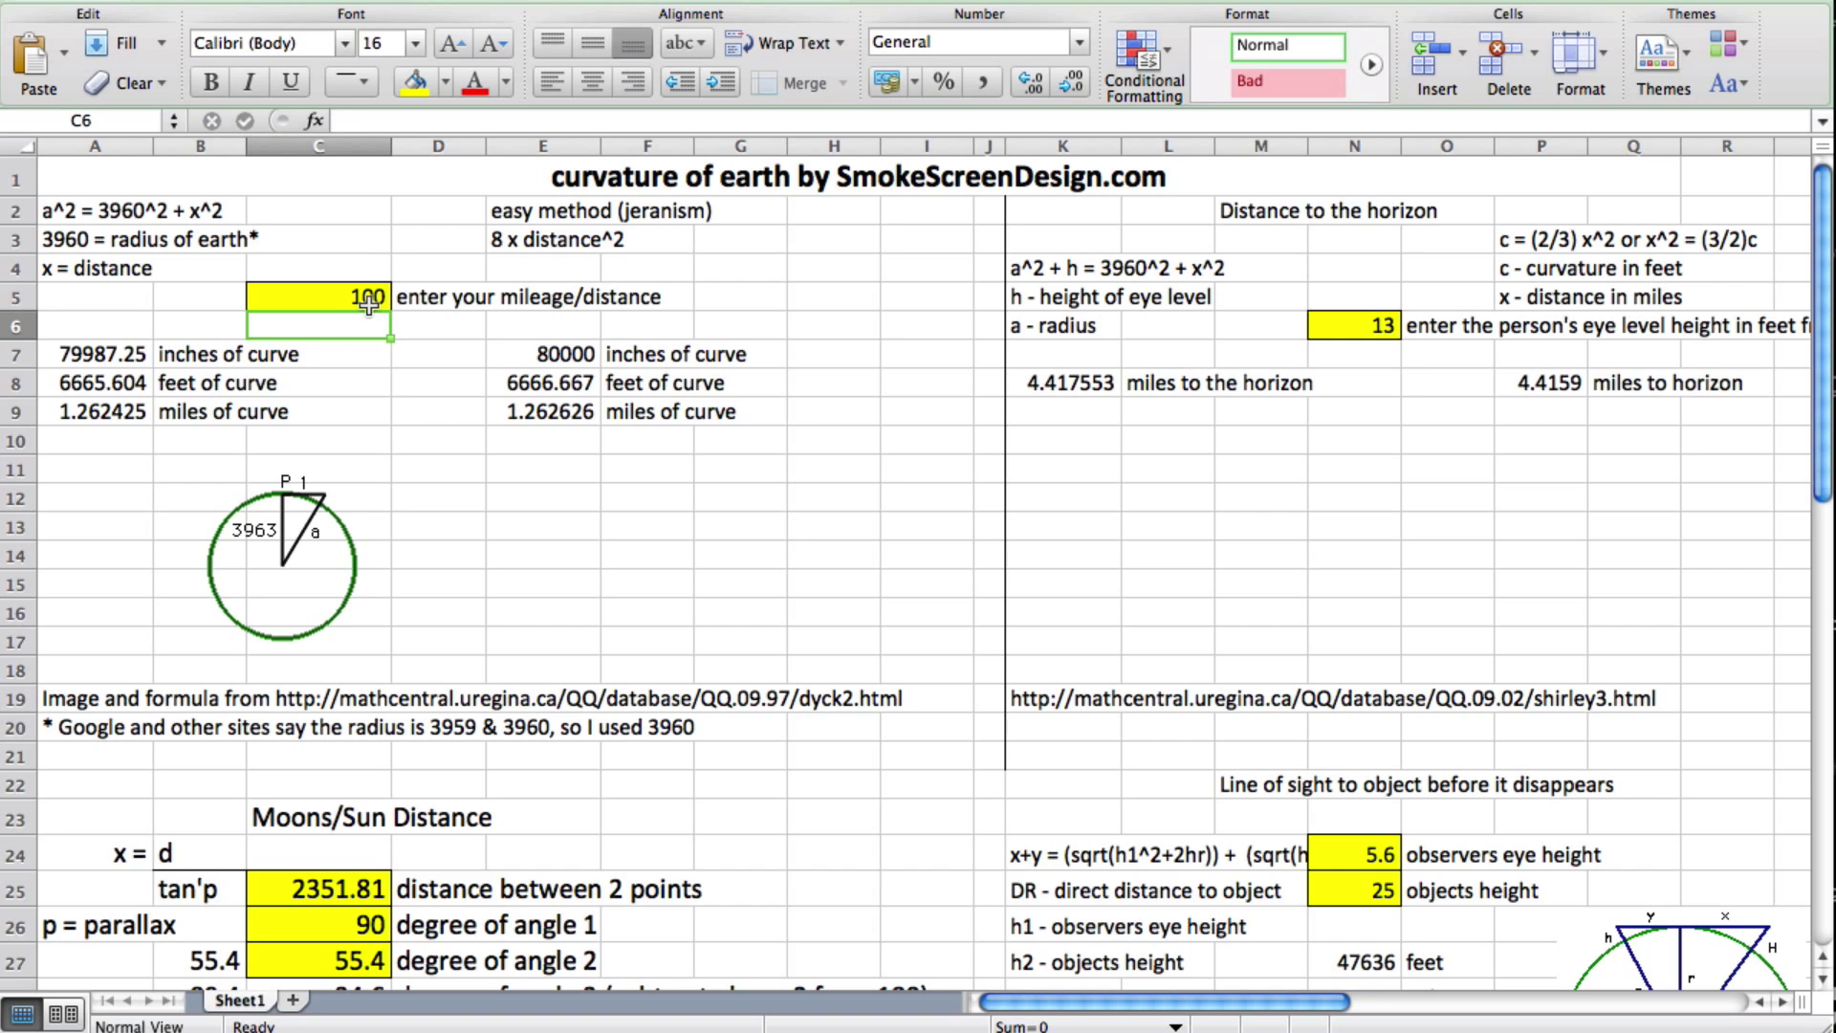
Enter 62 miles in C5, giving about 2562.5 feet of curve.
{"action": "left_click", "coordinate": [369, 305]}
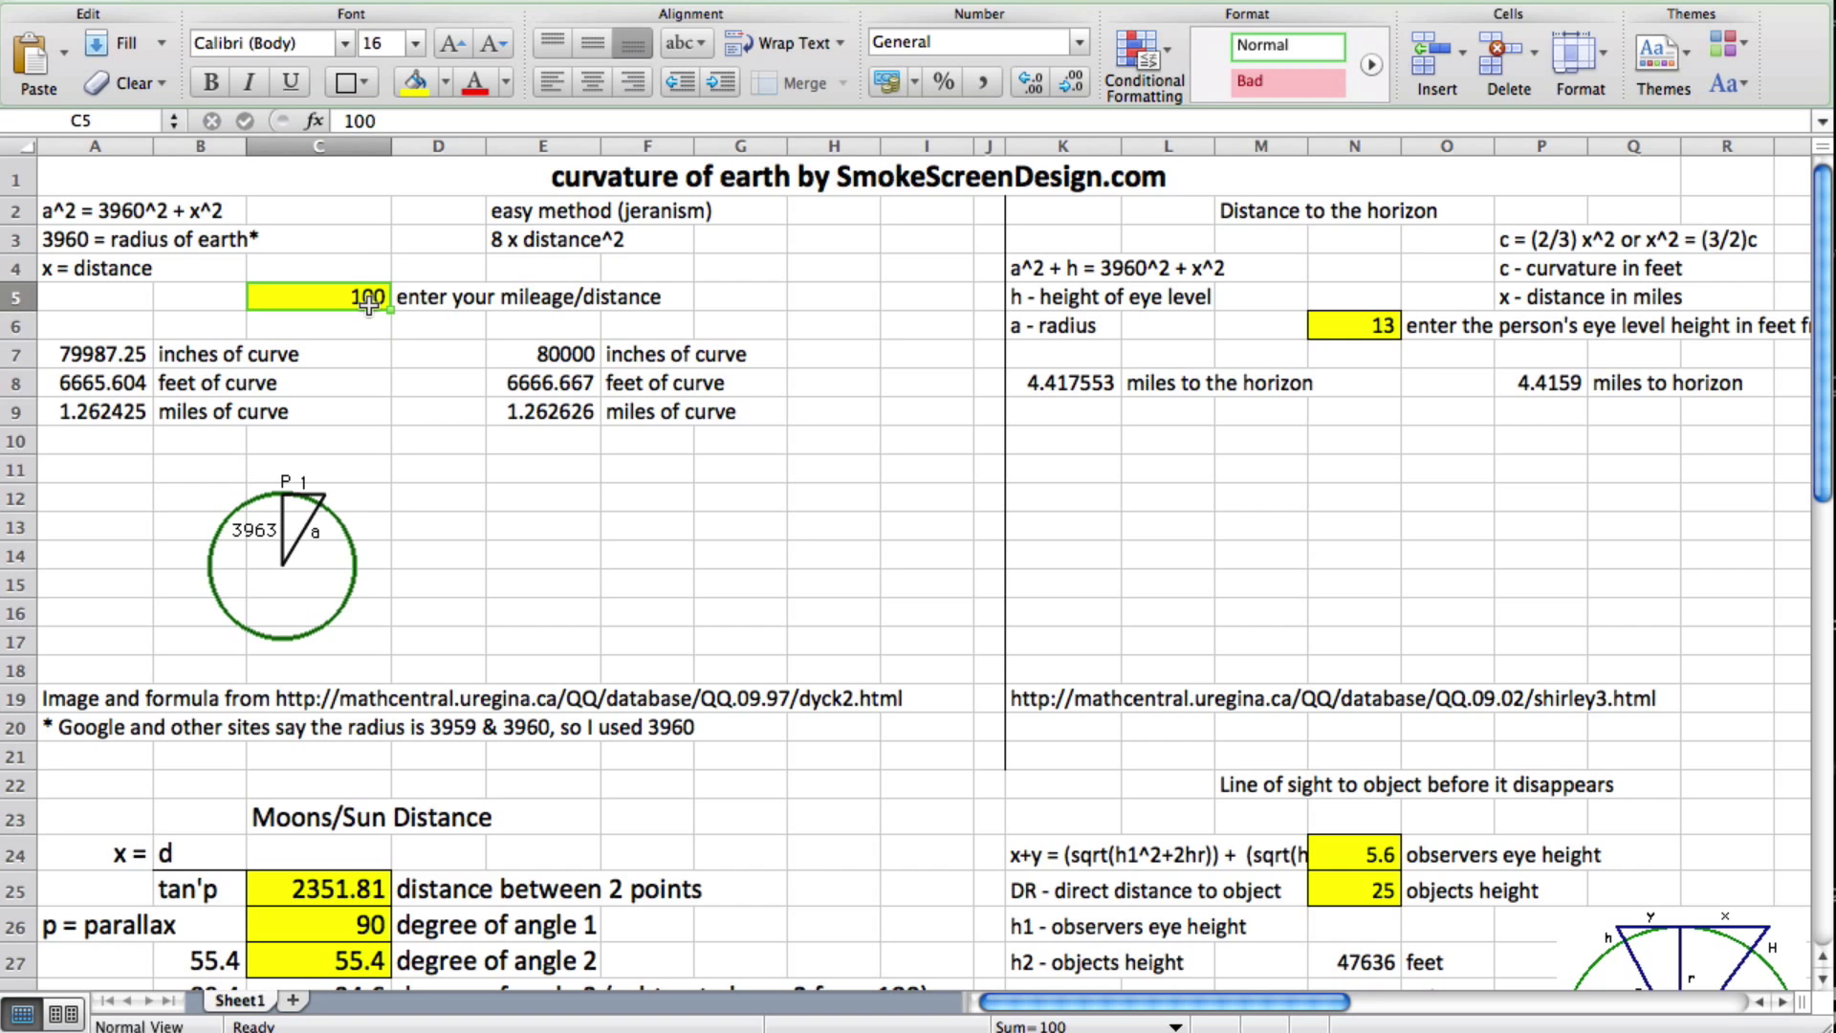
{"action": "type", "text": "62"}
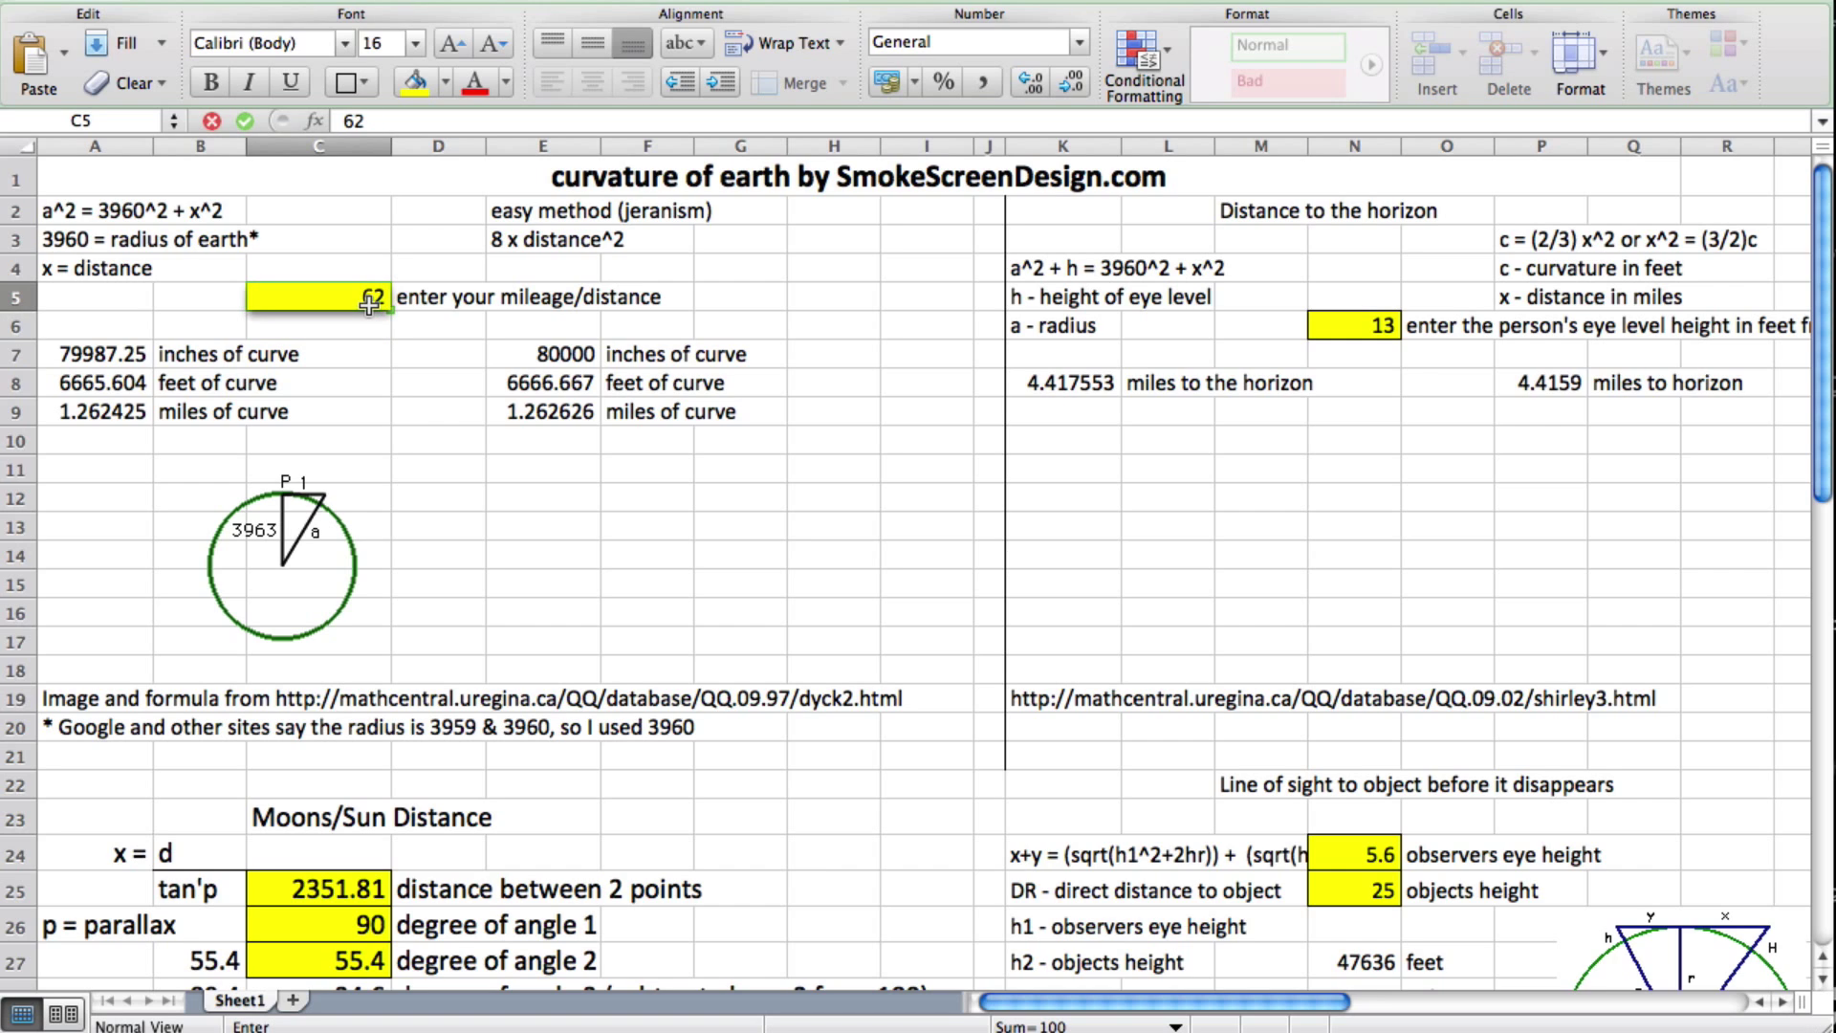
{"action": "key", "text": "Return"}
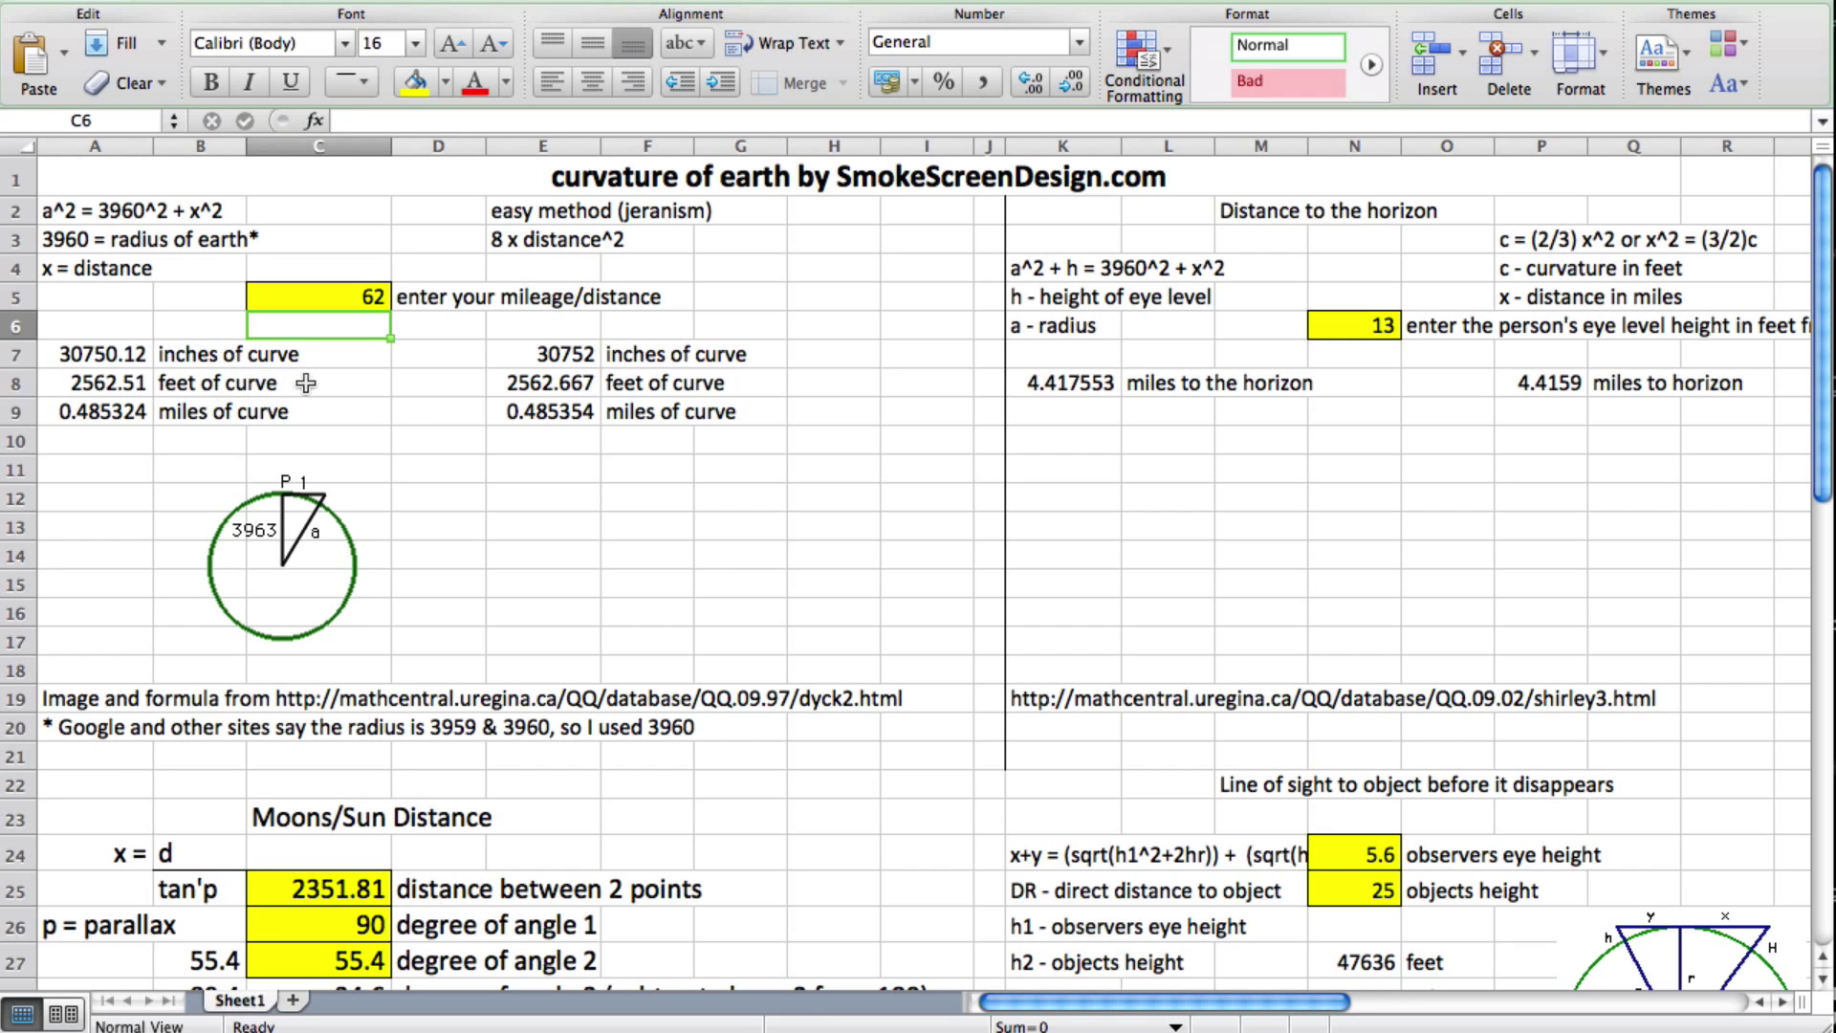
{"action": "left_click", "coordinate": [361, 299]}
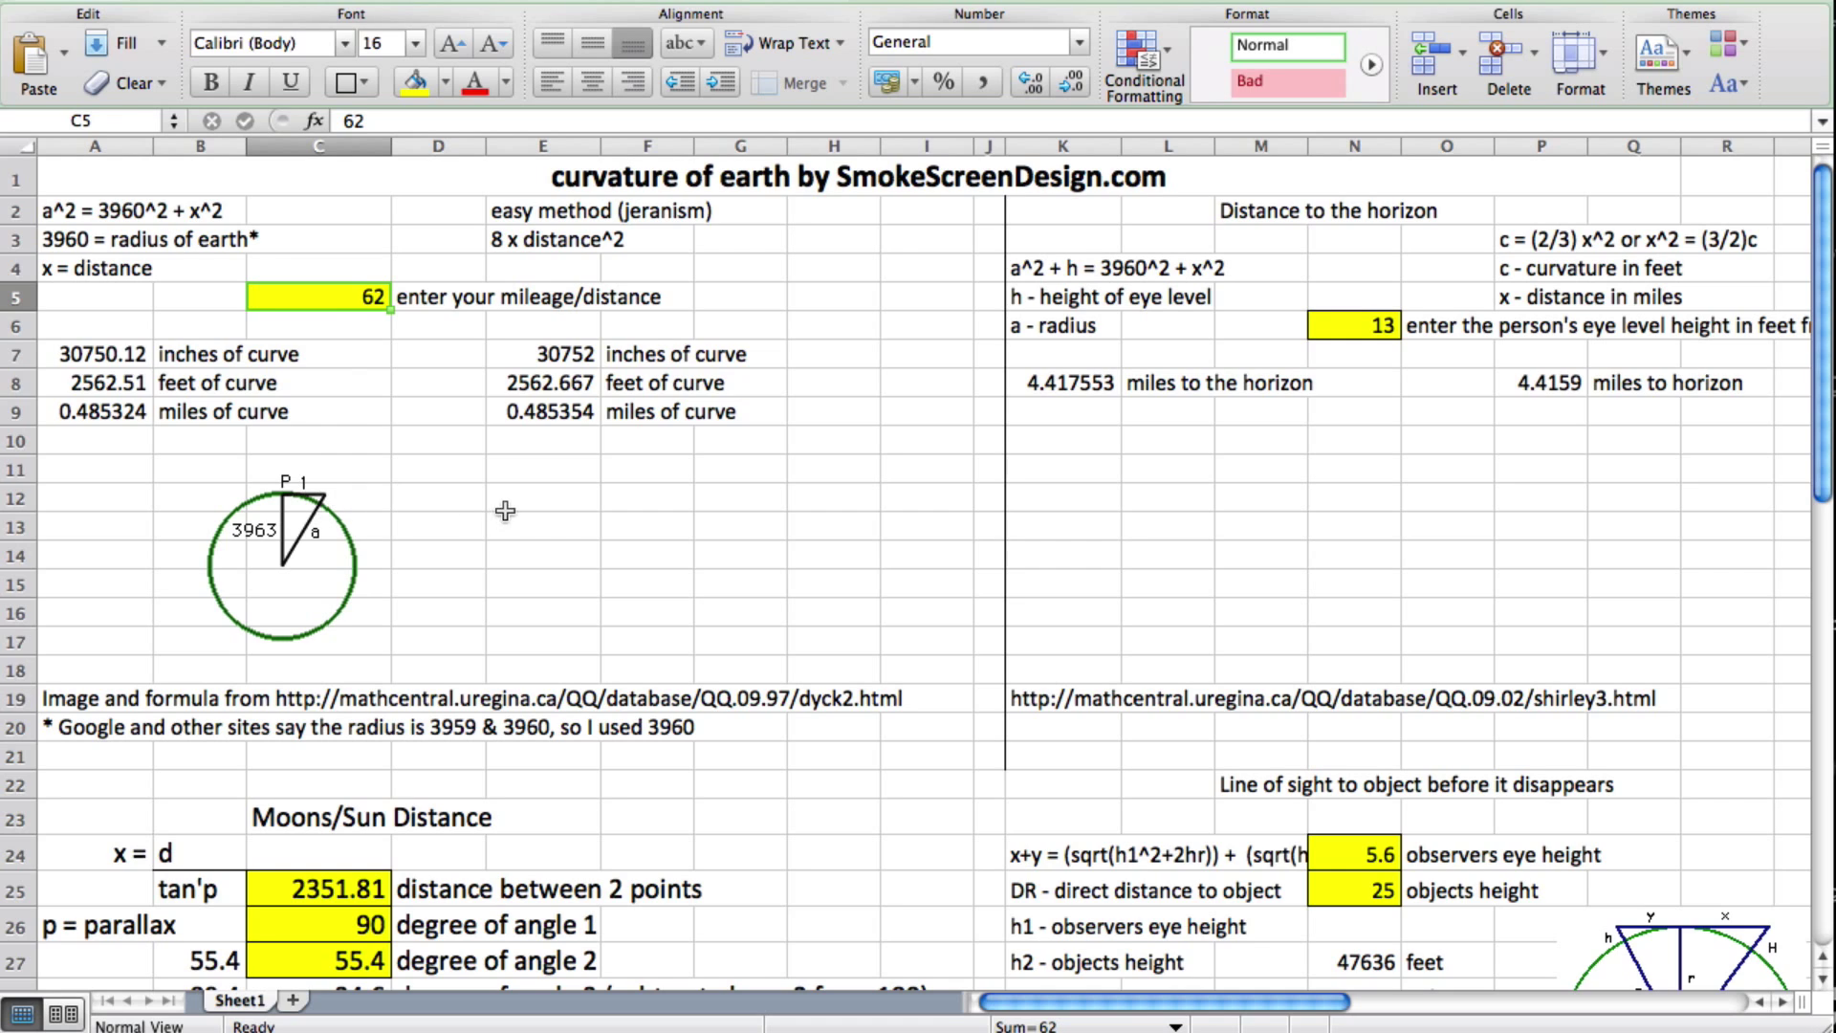
{"action": "left_click", "coordinate": [363, 325]}
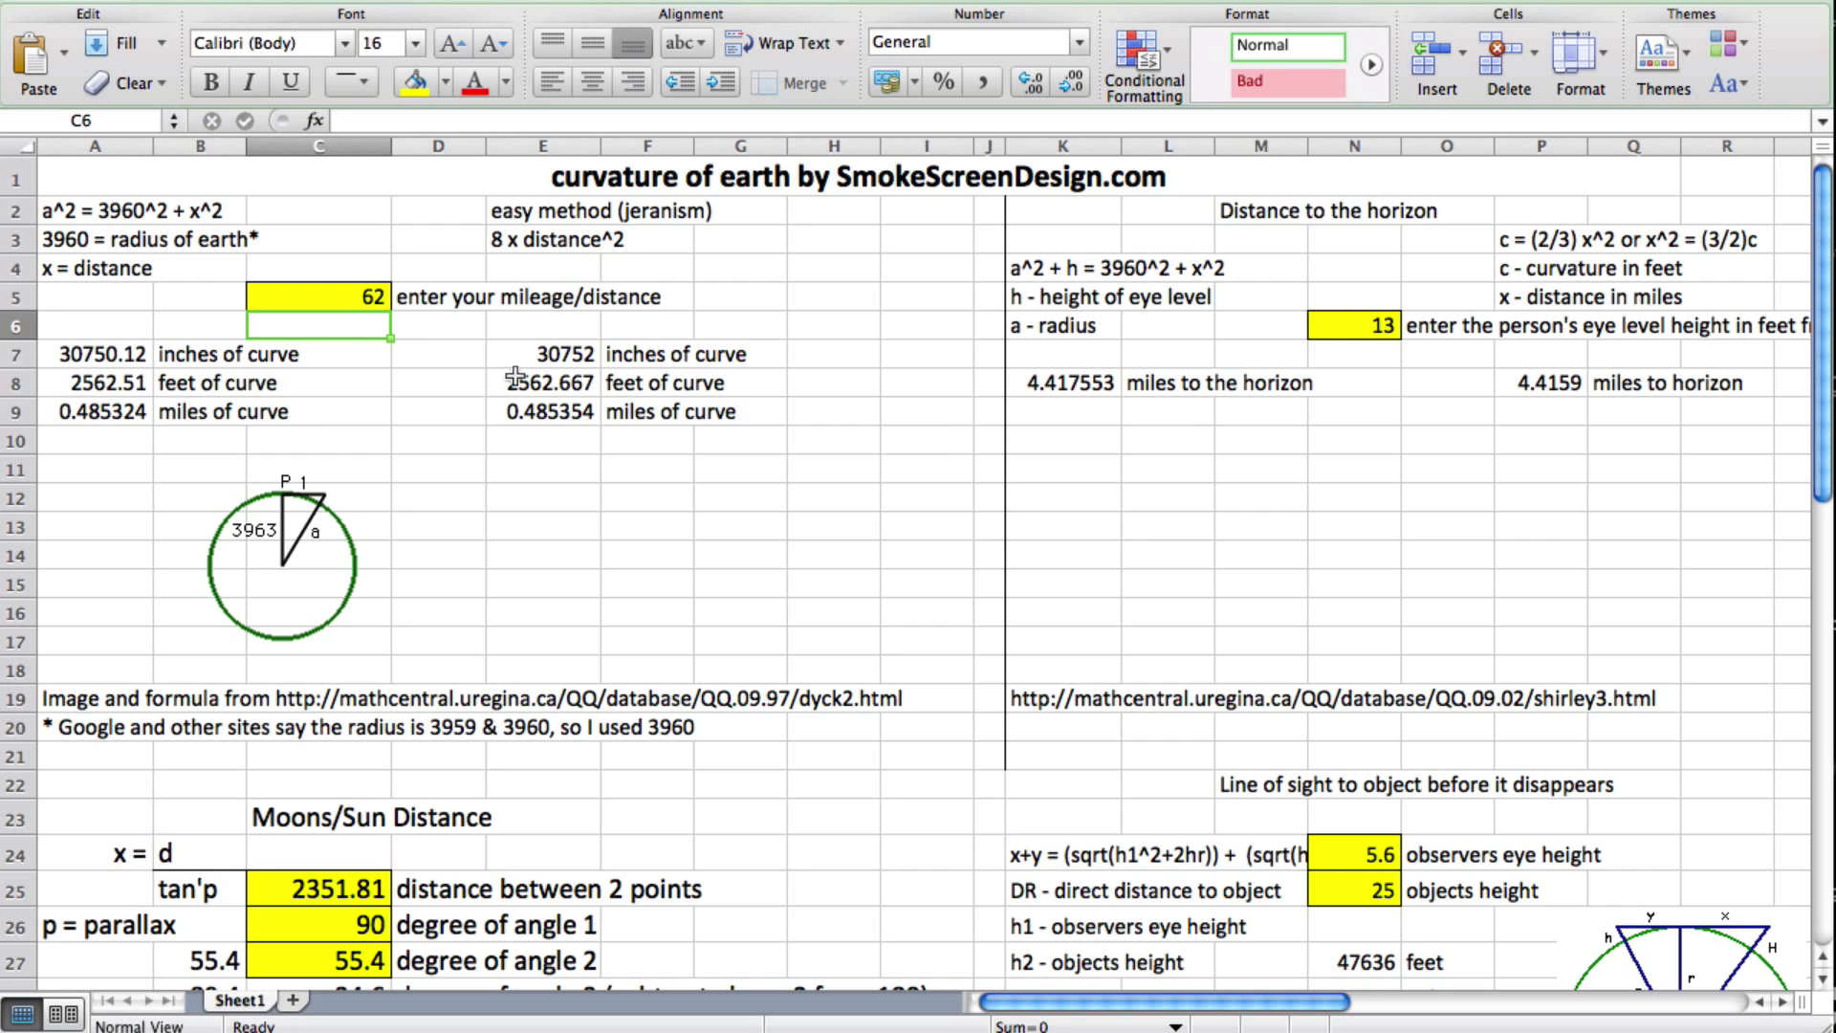
Enter an eye-level height of 5.5 feet in N6.
{"action": "left_click", "coordinate": [1363, 321]}
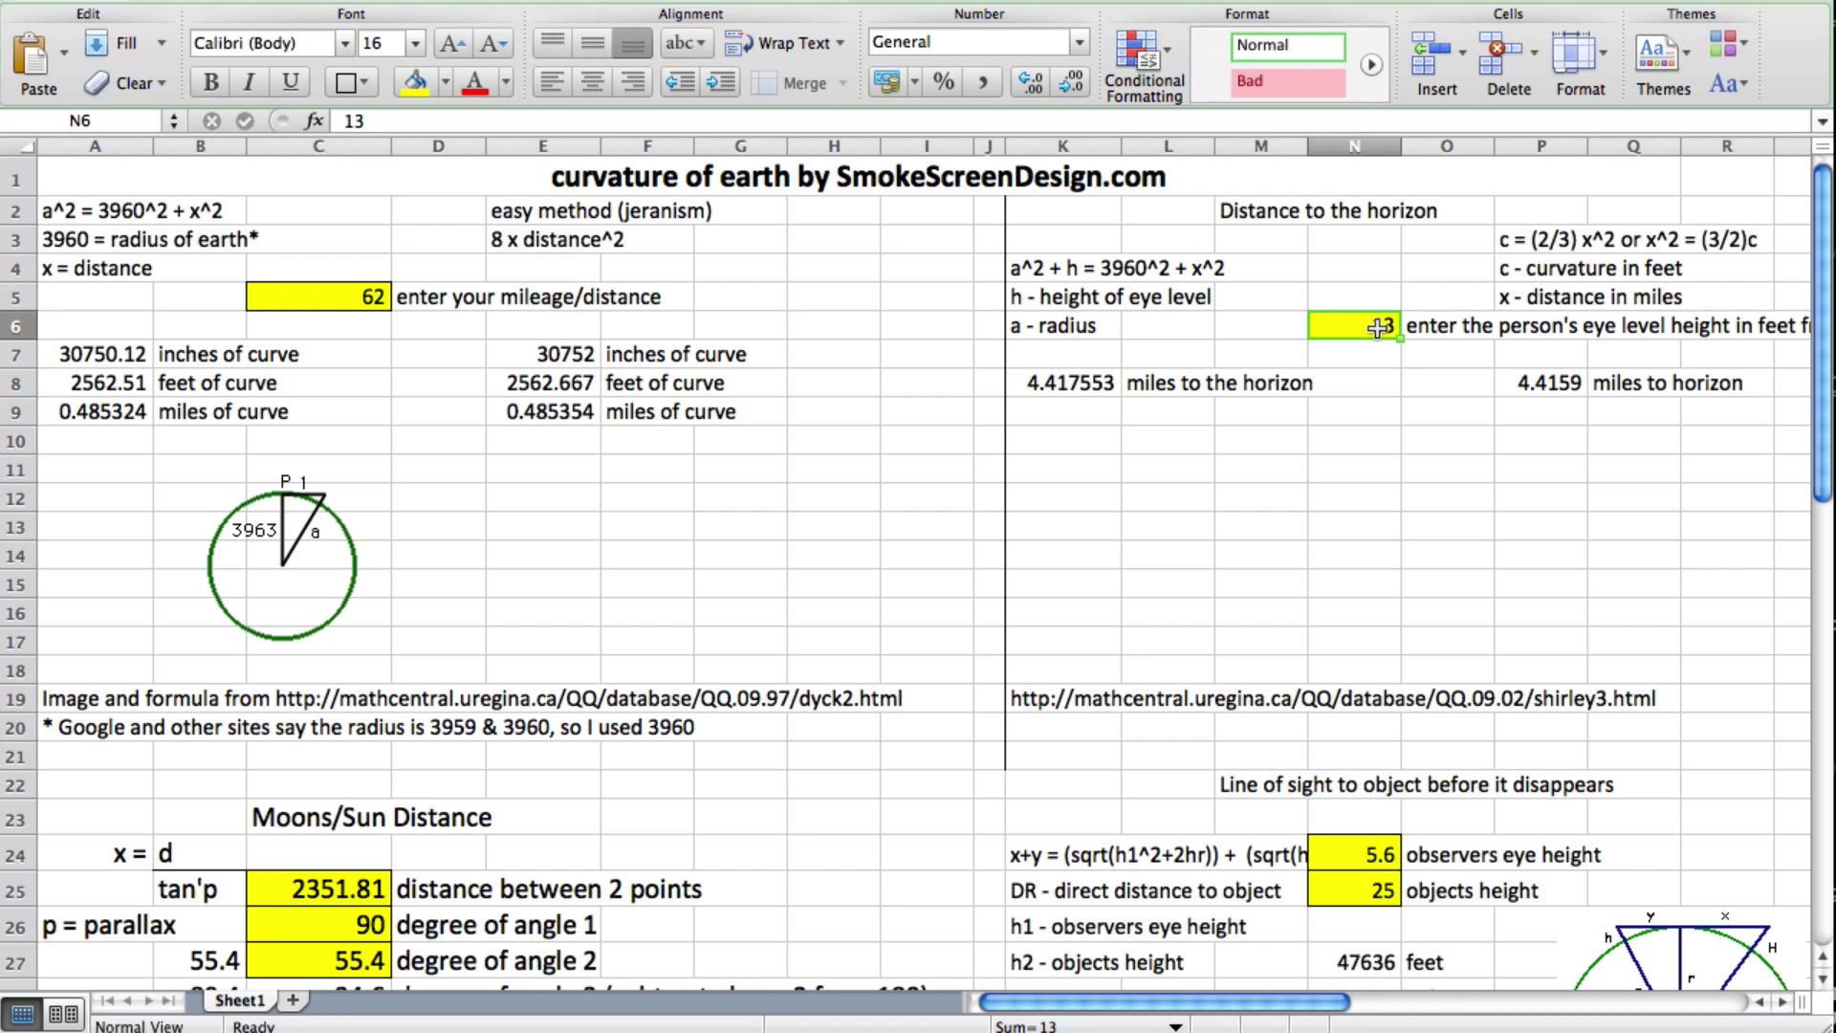
{"action": "type", "text": "5.5"}
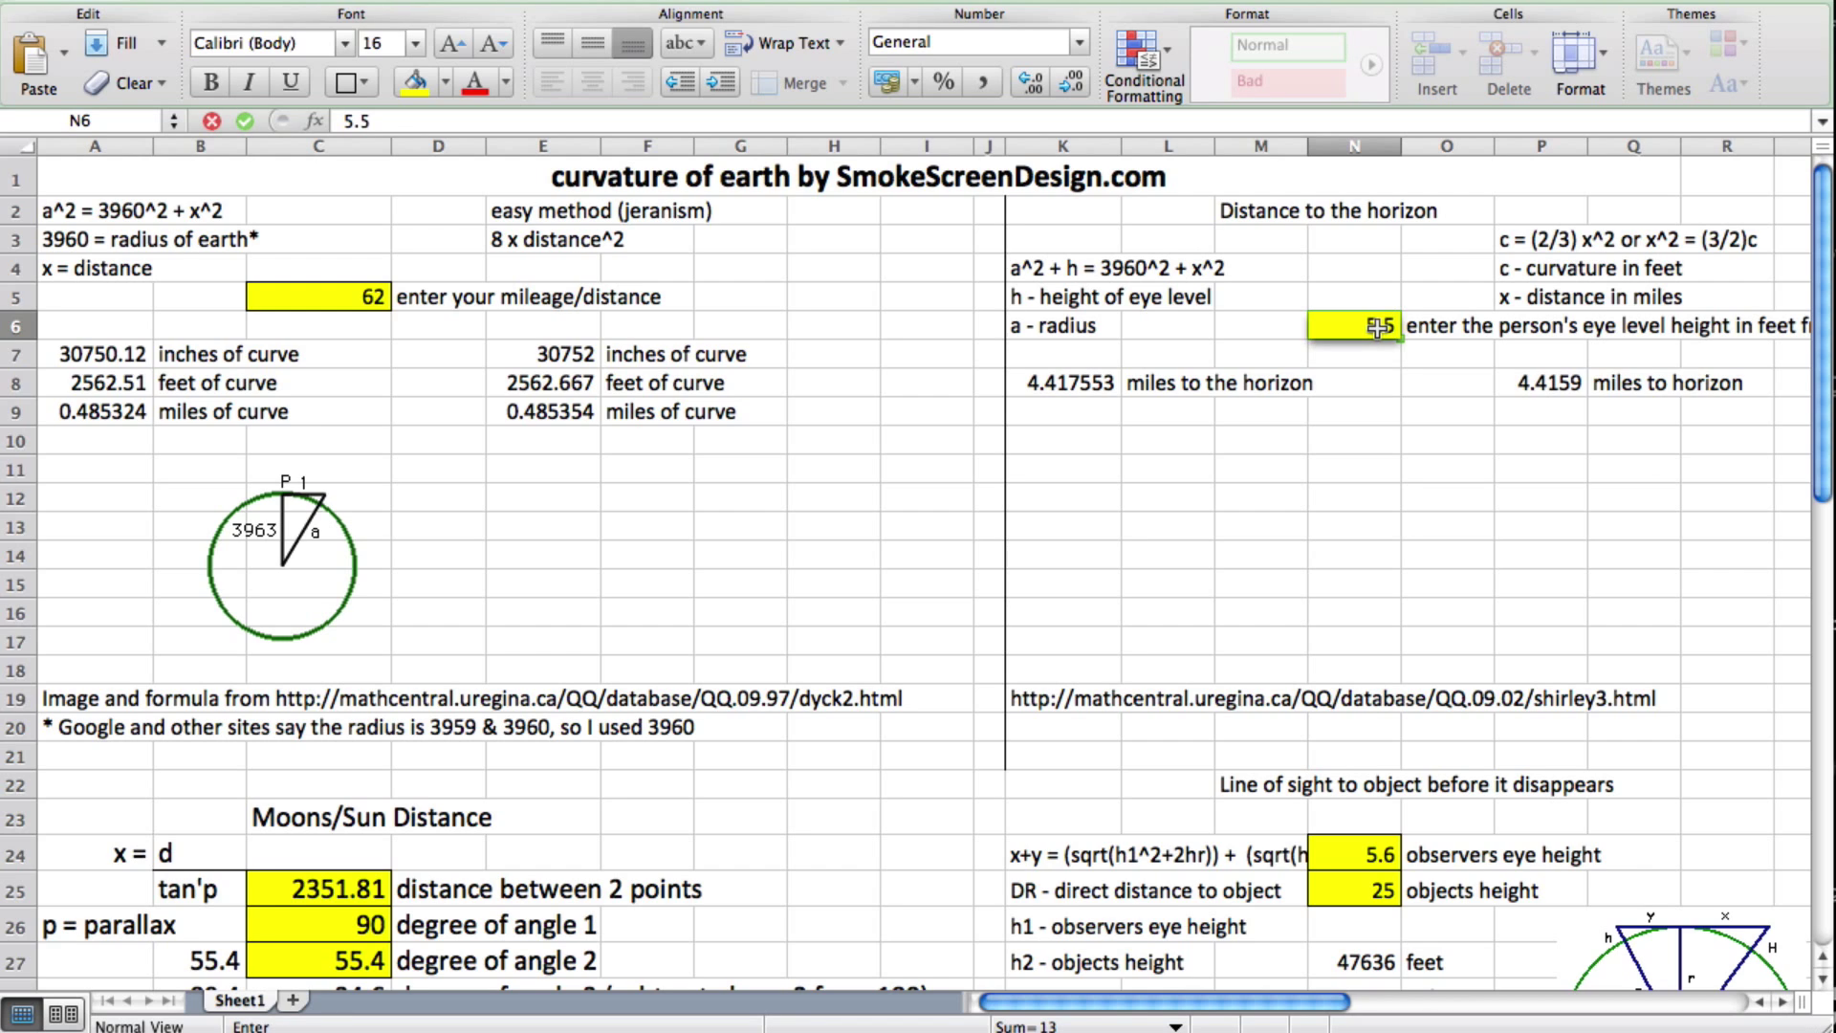
{"action": "key", "text": "Return"}
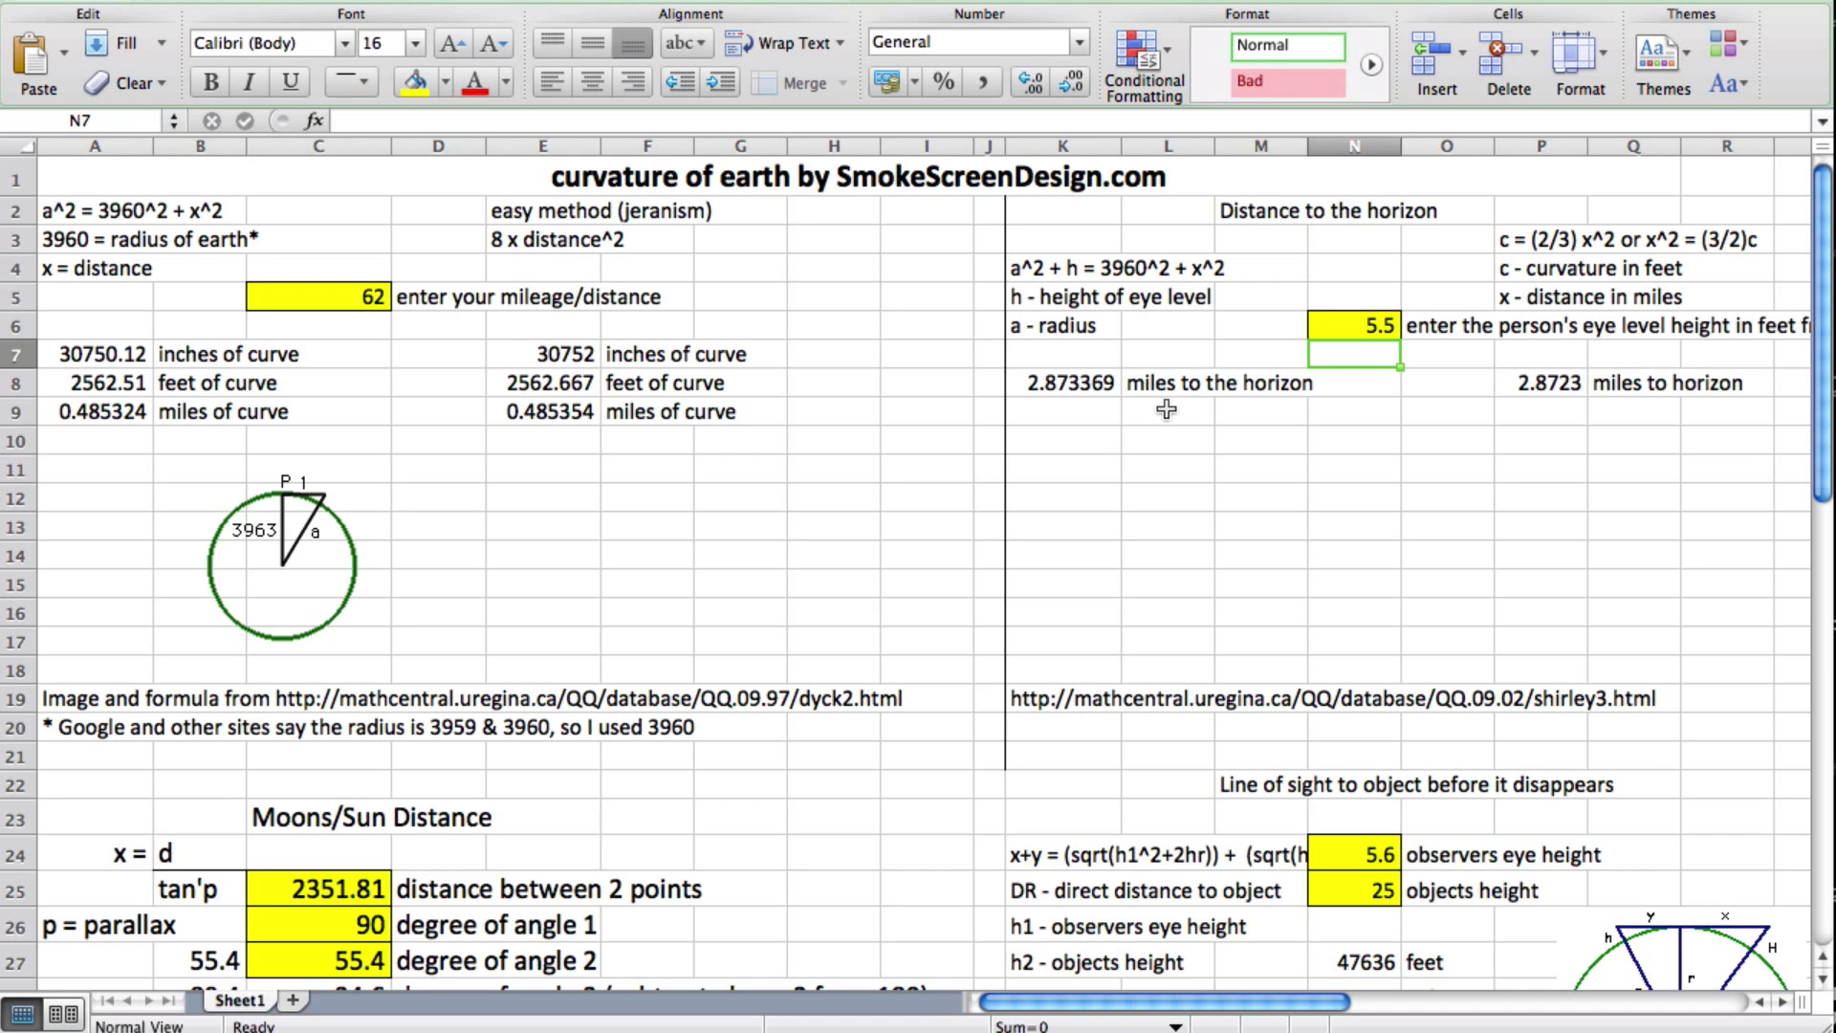
Change the eye-level height in N6 to 6 feet, giving about 3 miles to the horizon.
{"action": "left_click", "coordinate": [1338, 321]}
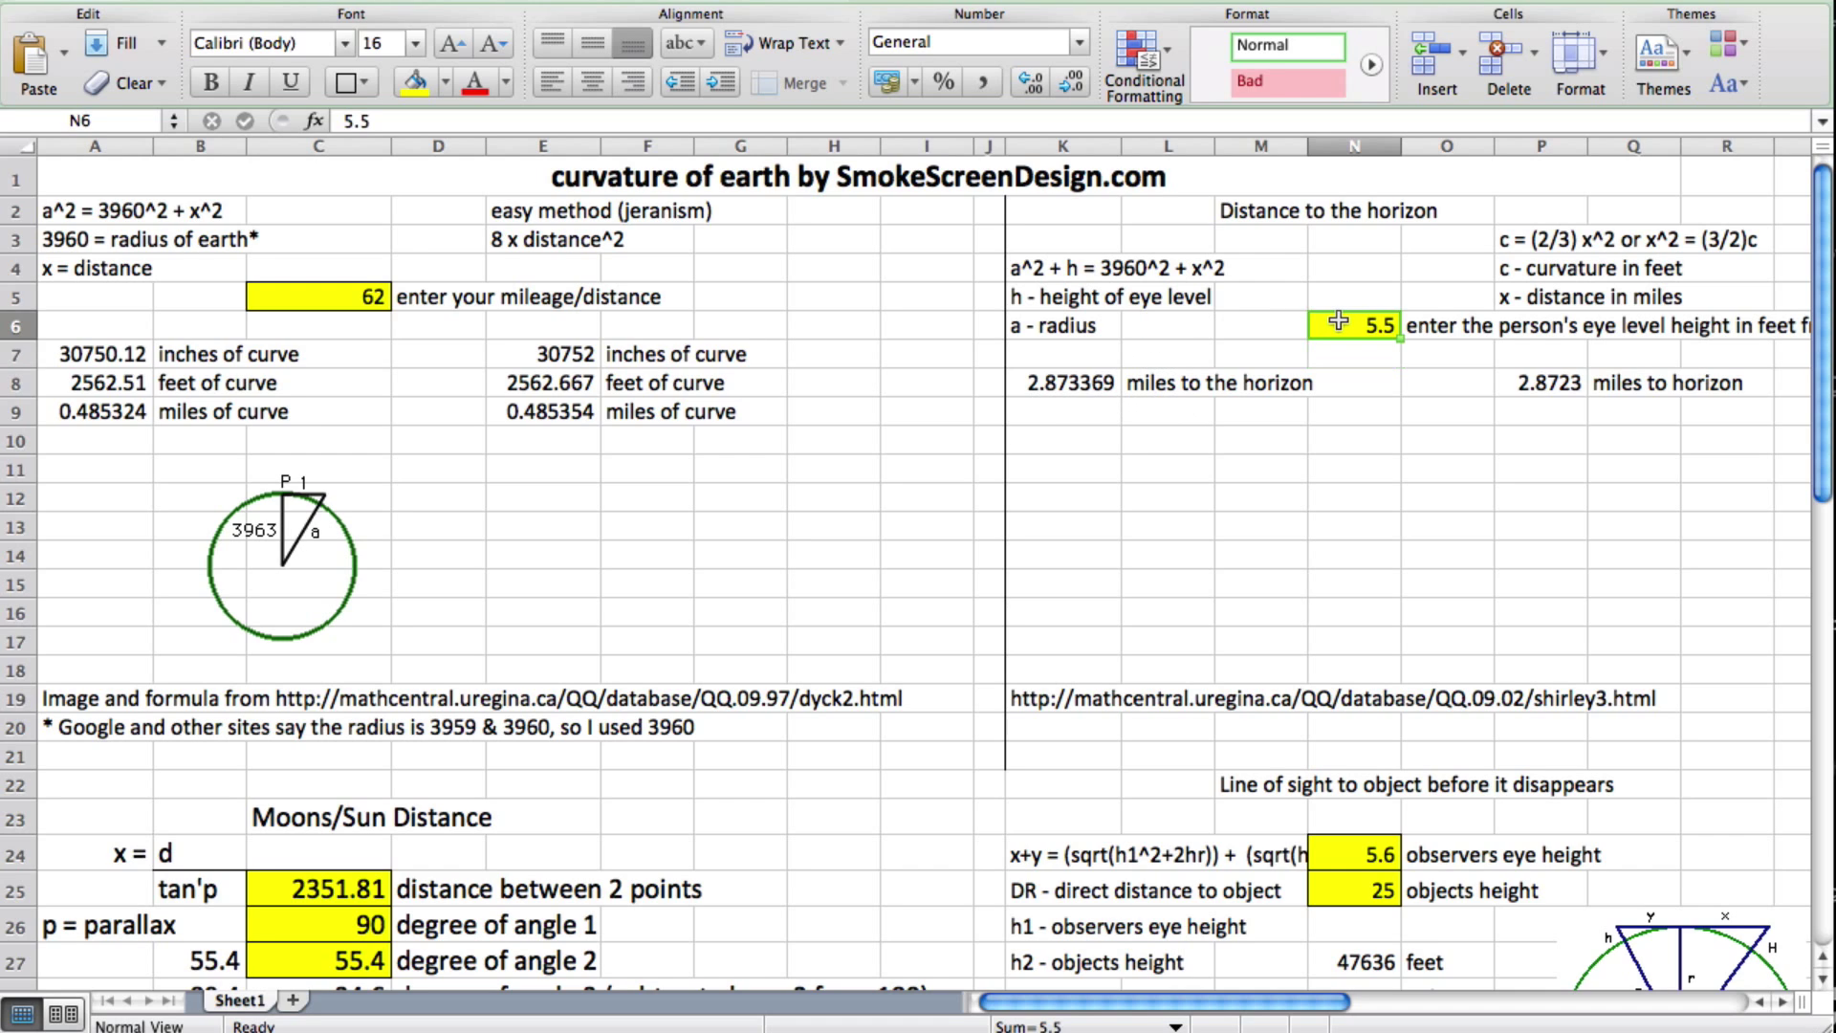
{"action": "type", "text": "6"}
{"action": "key", "text": "Return"}
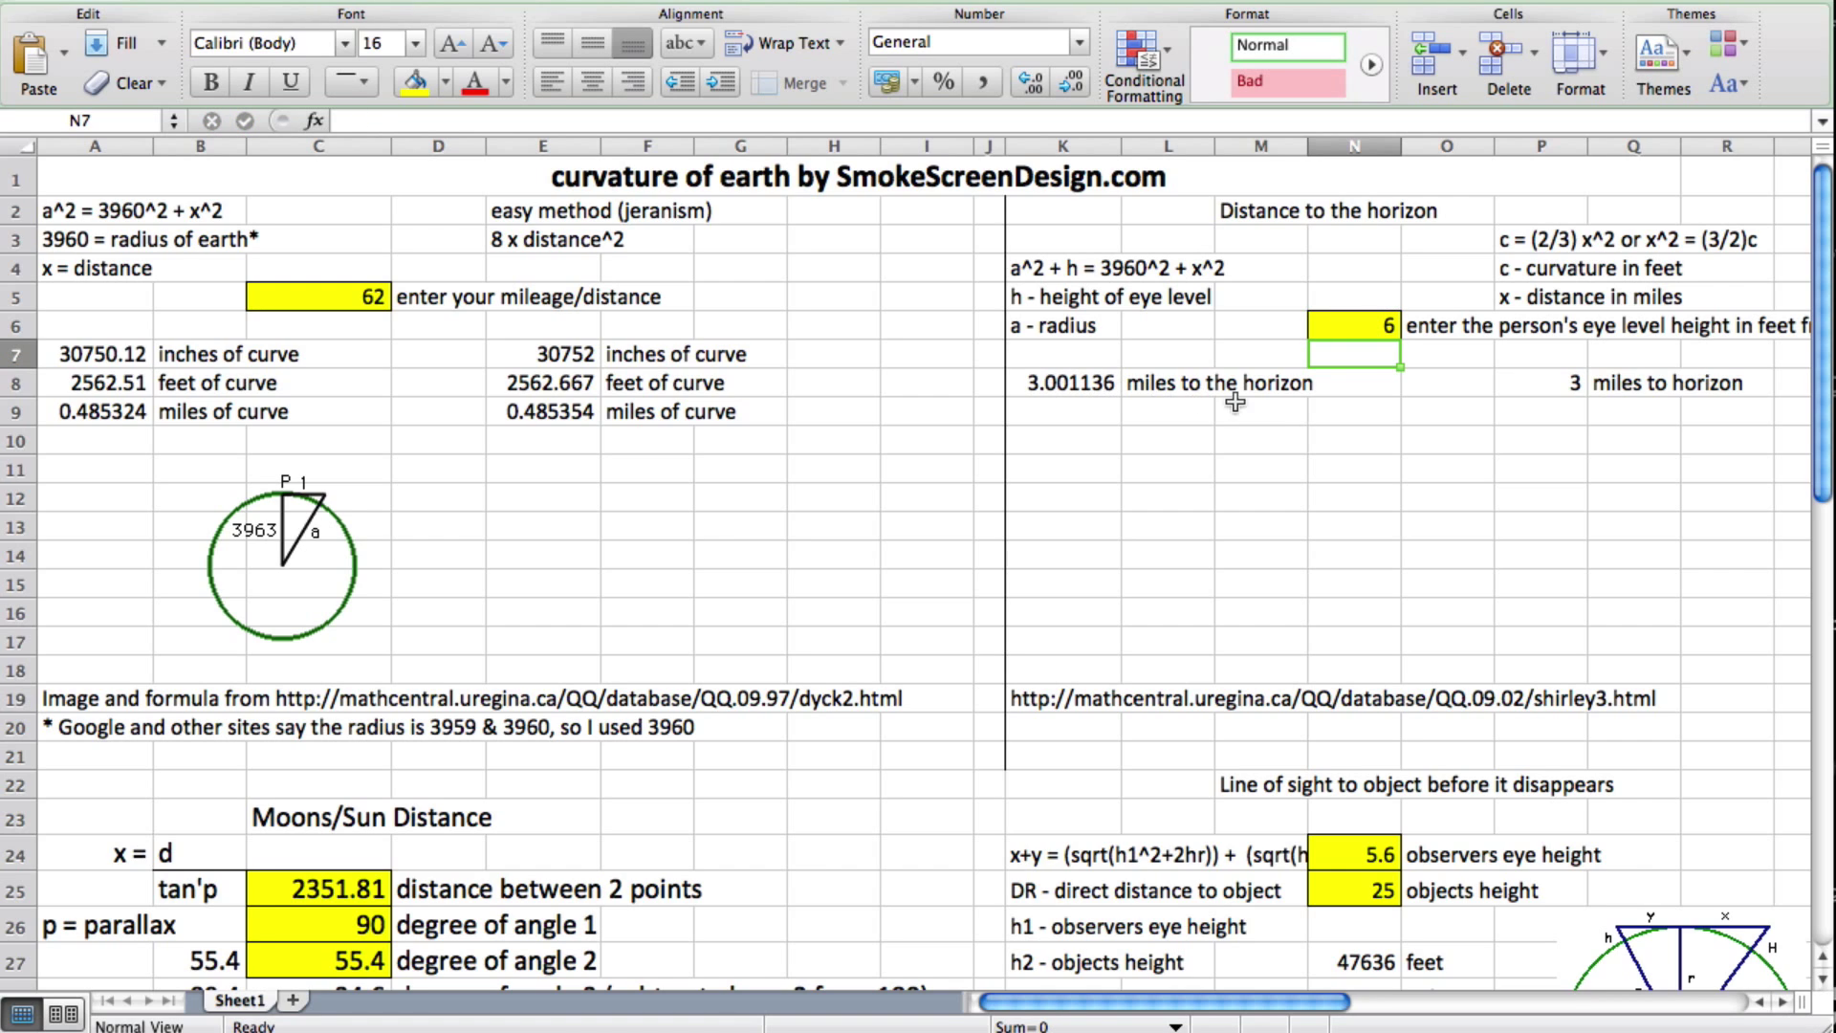
{"action": "left_click", "coordinate": [1368, 328]}
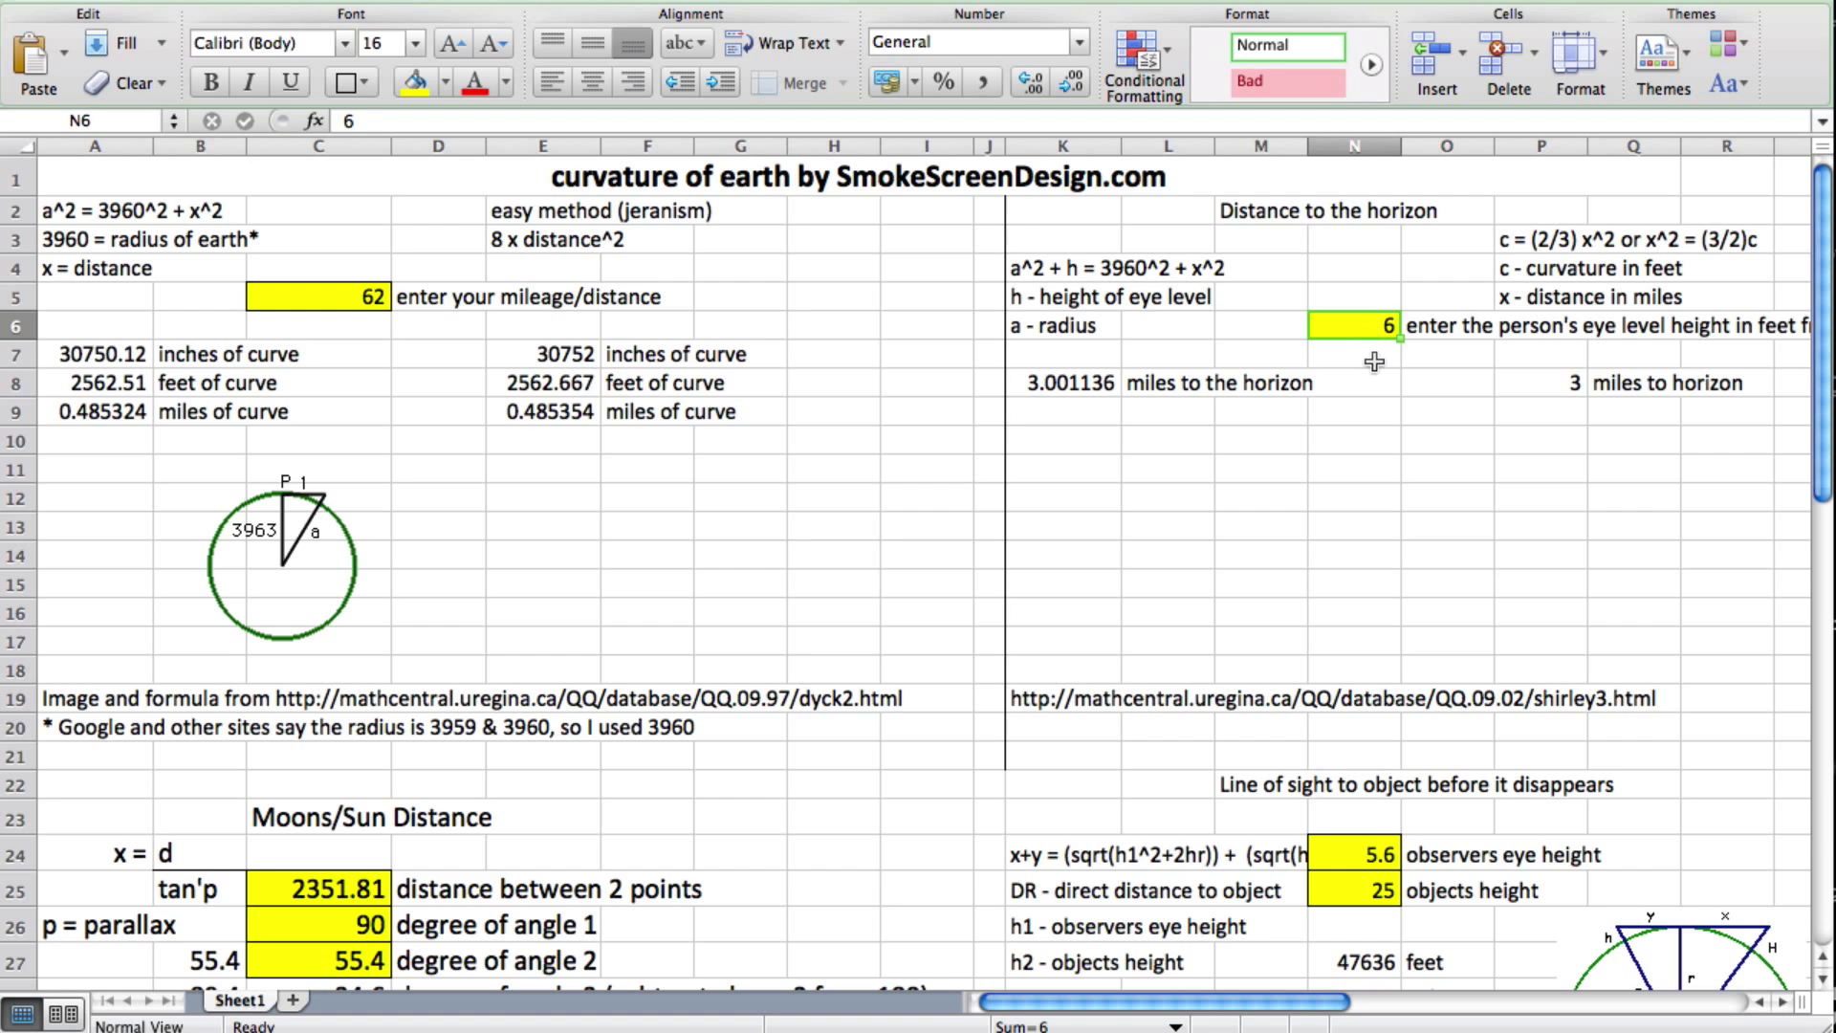
{"action": "left_click", "coordinate": [1374, 361]}
{"action": "left_click", "coordinate": [1378, 328]}
{"action": "left_click", "coordinate": [1259, 411]}
{"action": "scroll", "coordinate": [589, 505], "scroll_direction": "down", "scroll_amount": 2}
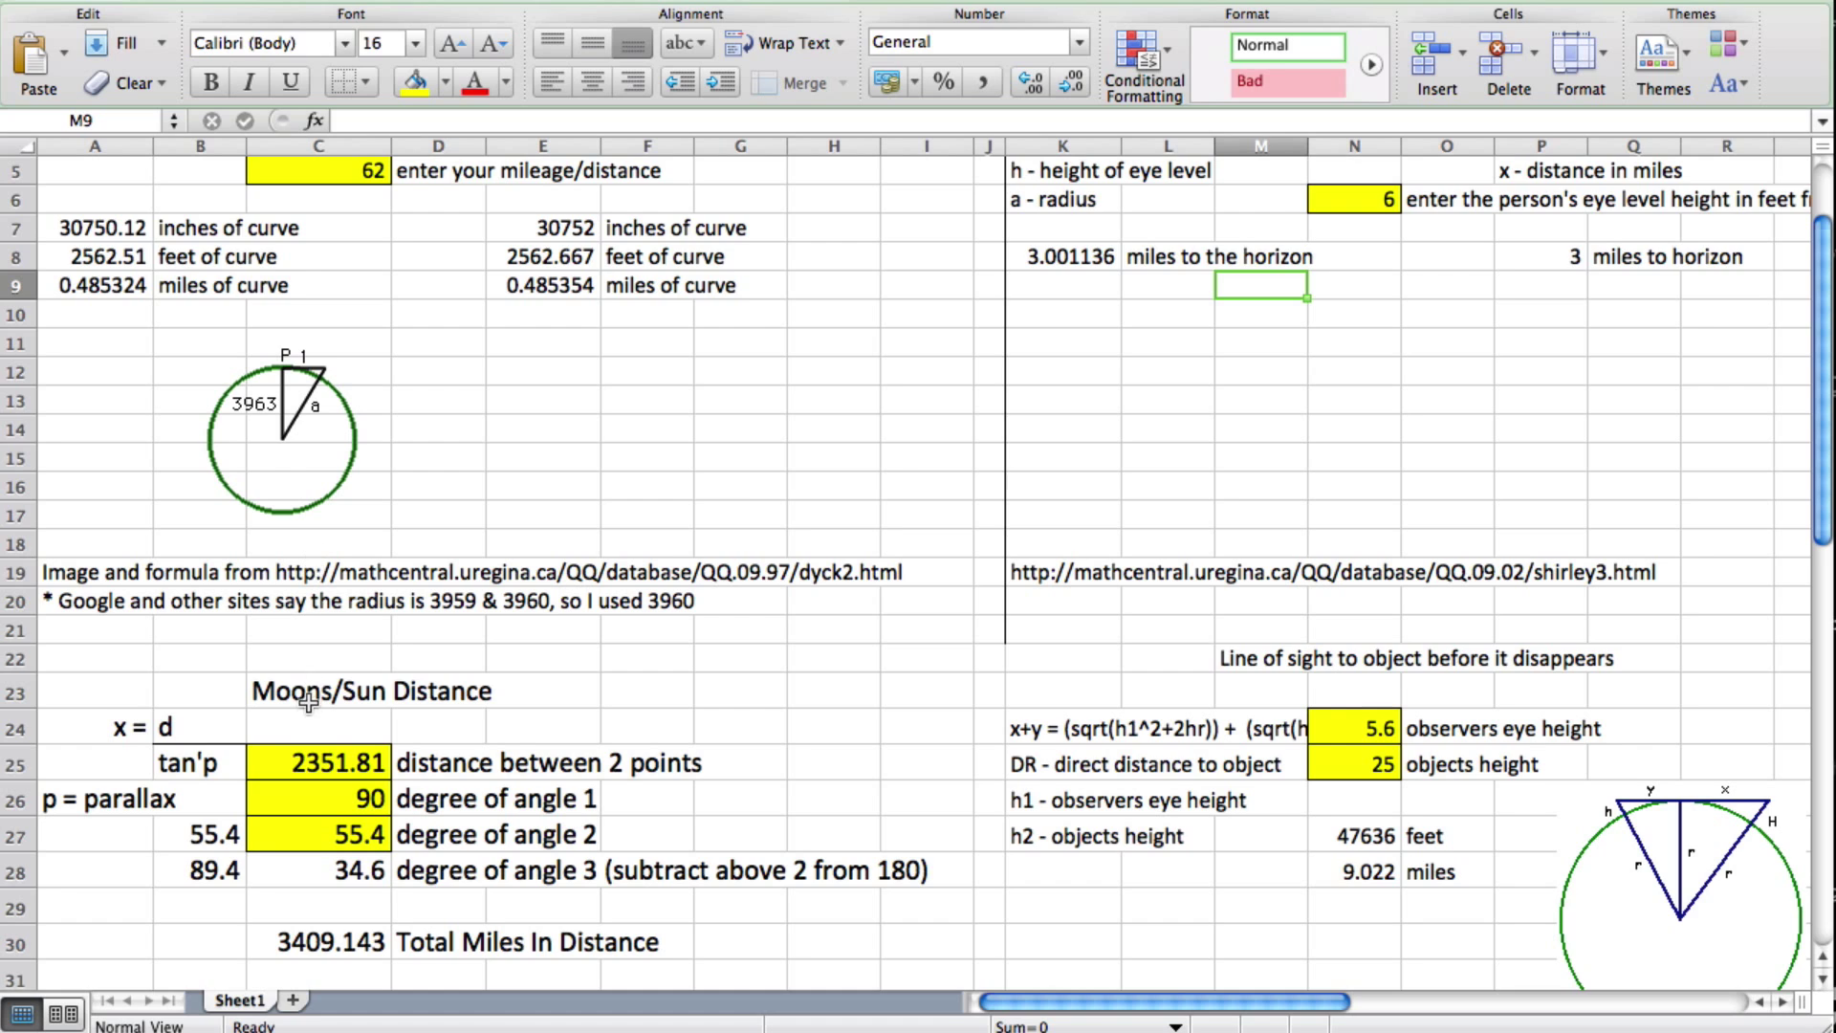
{"action": "scroll", "coordinate": [308, 705], "scroll_direction": "down", "scroll_amount": 4}
{"action": "scroll", "coordinate": [307, 705], "scroll_direction": "down", "scroll_amount": 1}
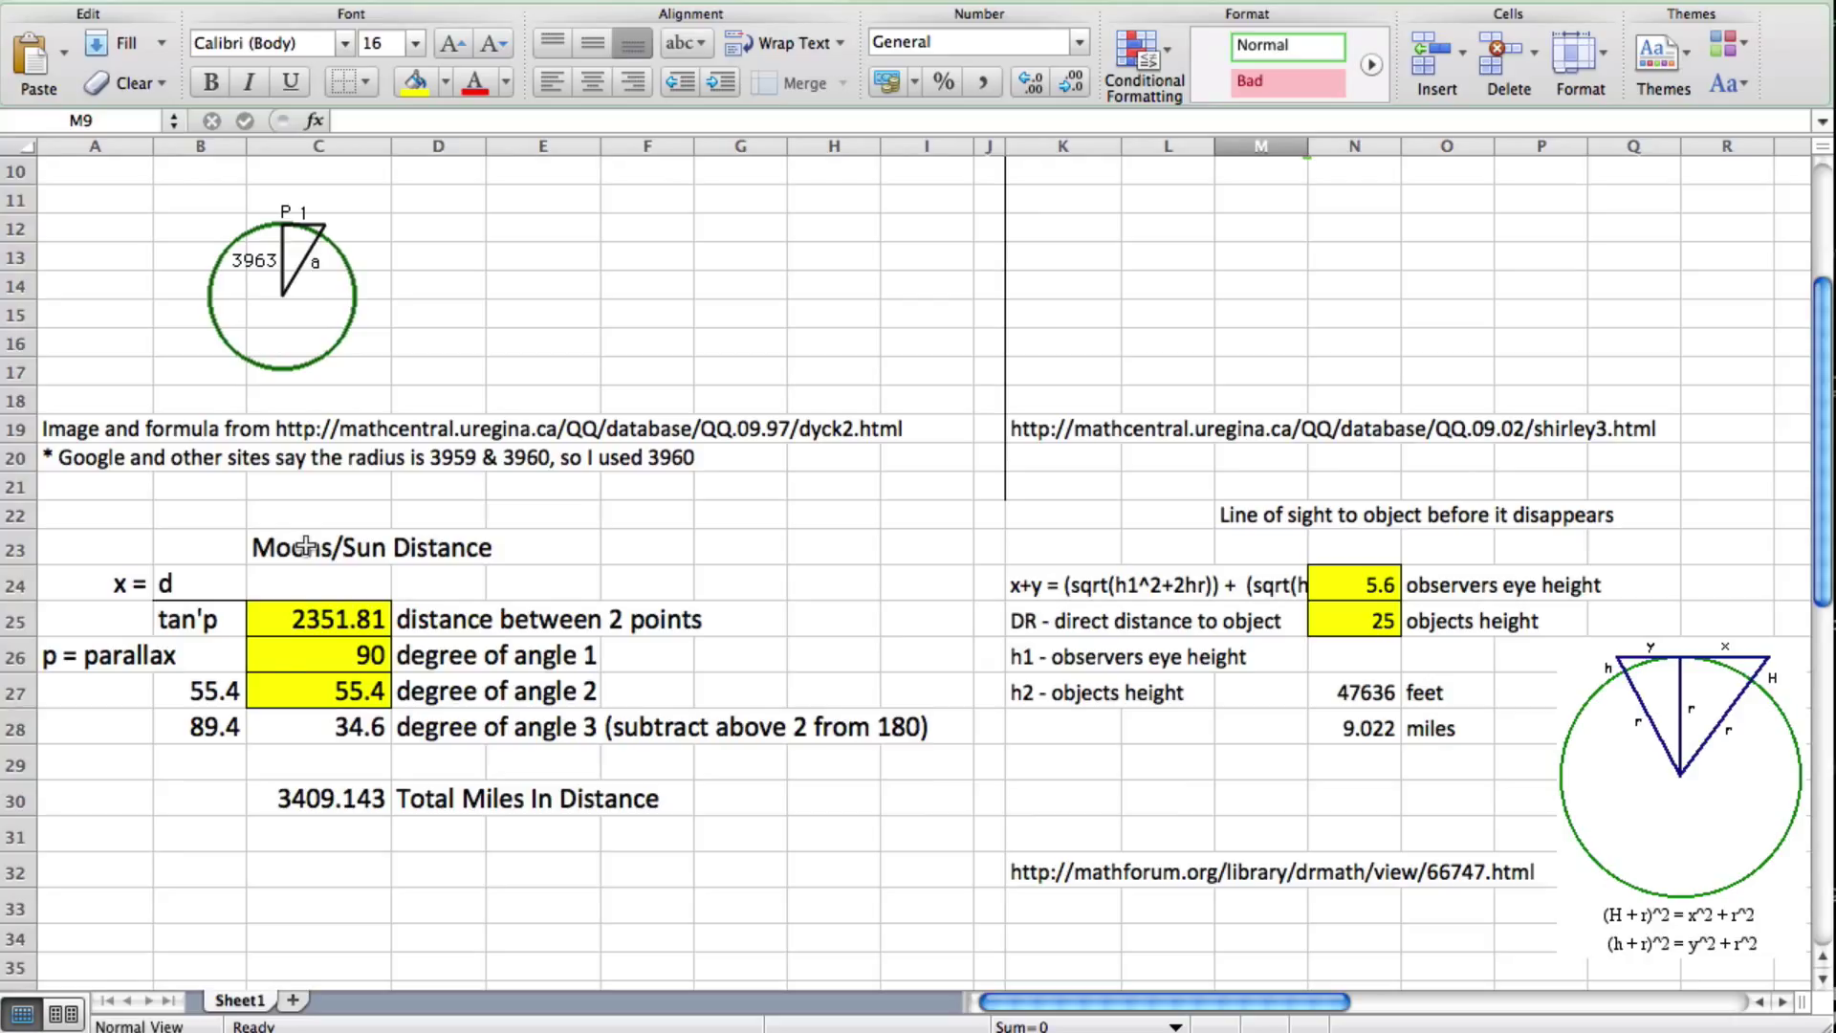
{"action": "left_click", "coordinate": [283, 654]}
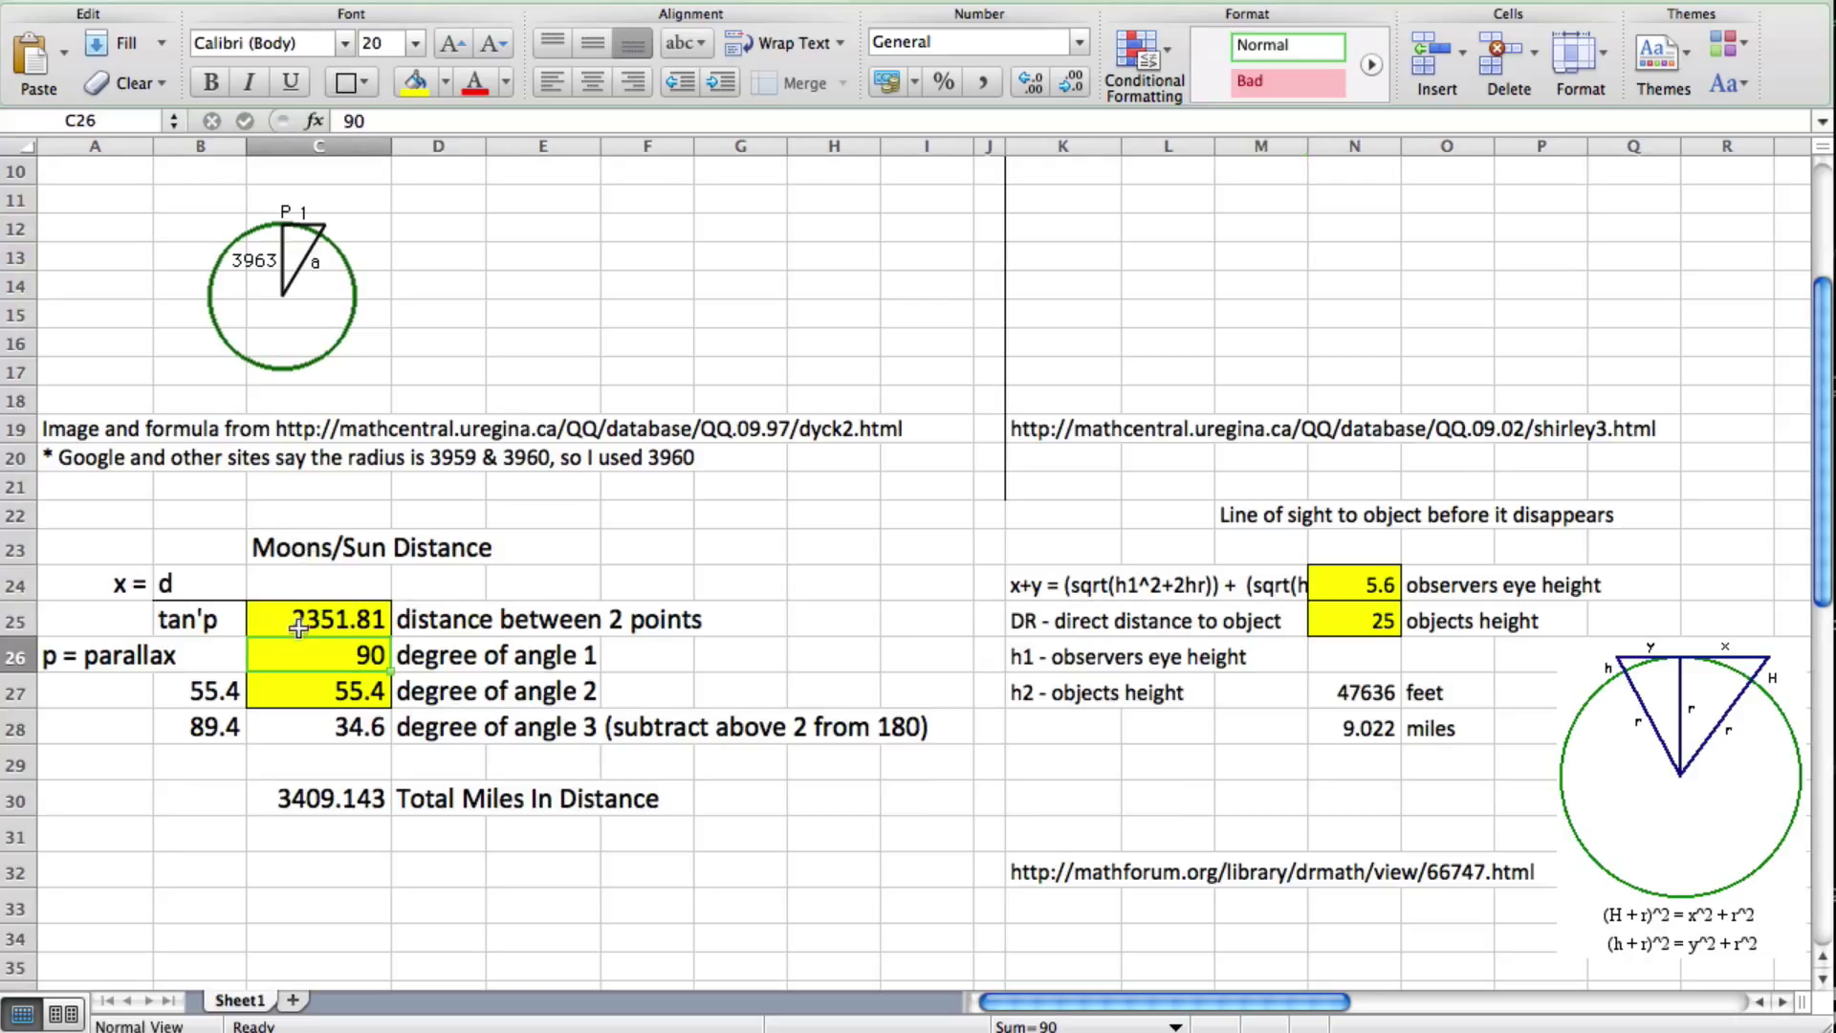
{"action": "left_click", "coordinate": [300, 621]}
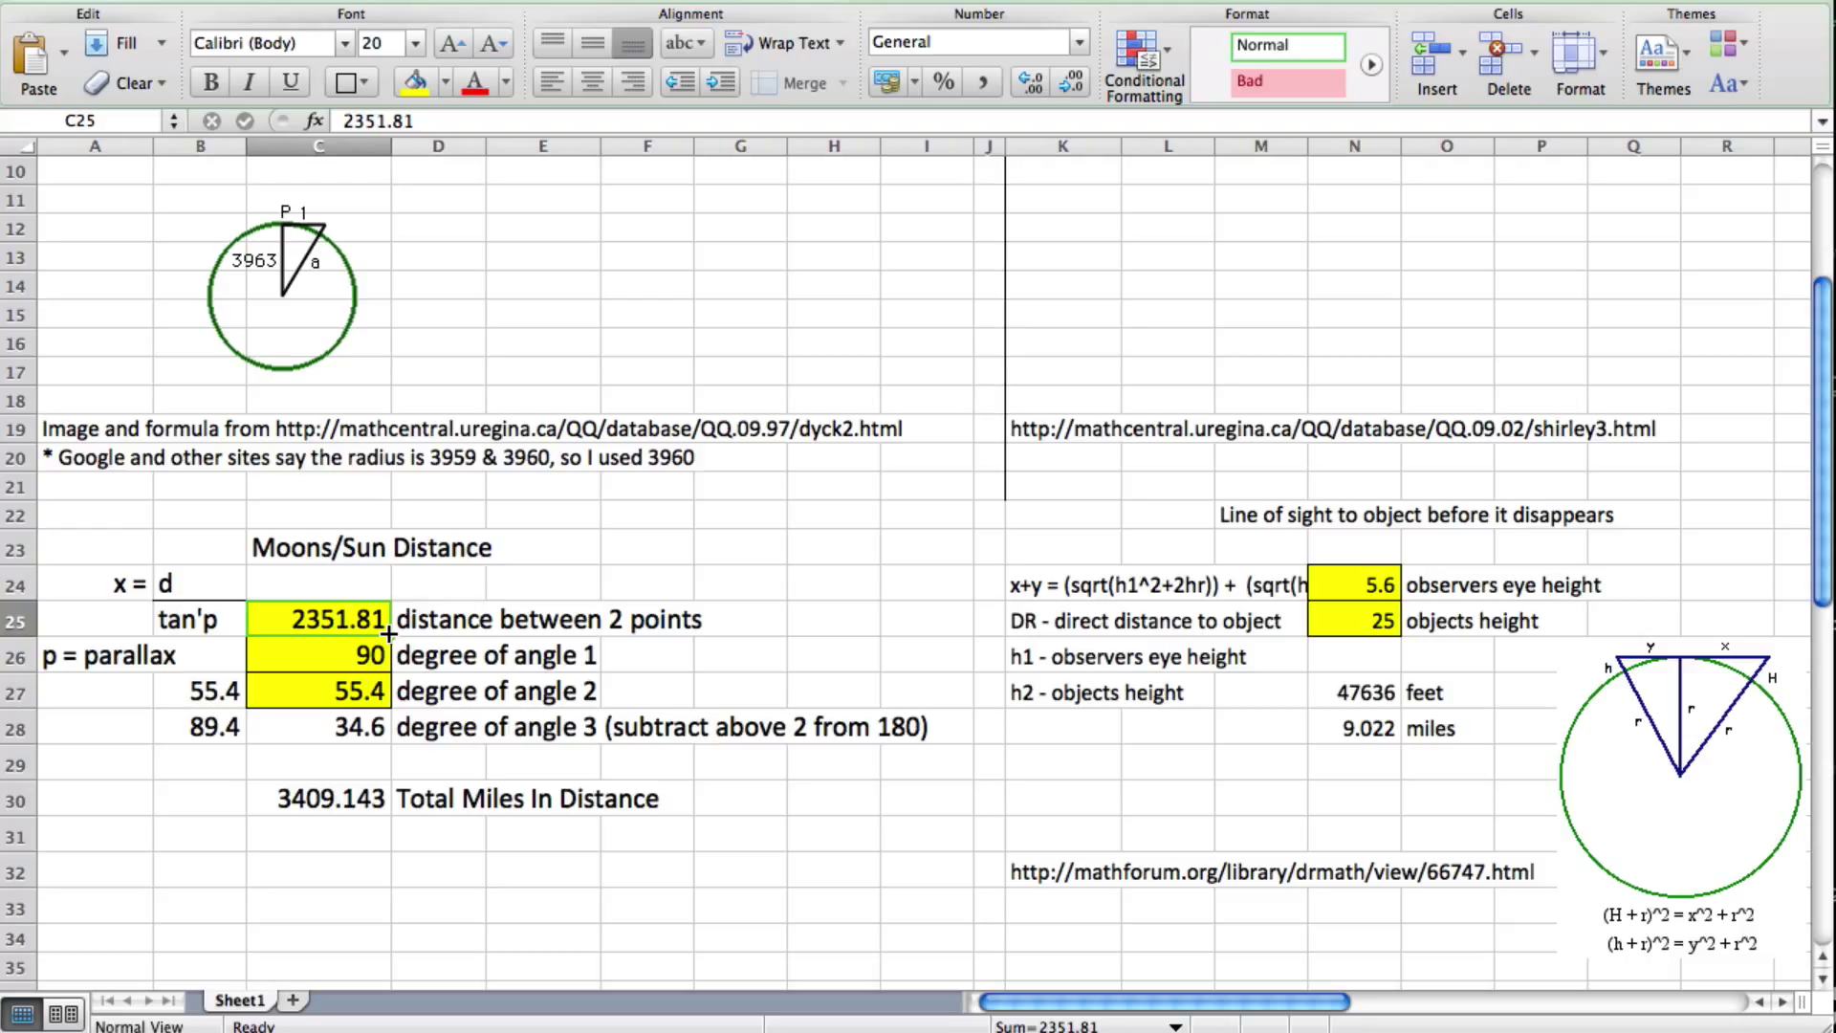
{"action": "left_click", "coordinate": [319, 657]}
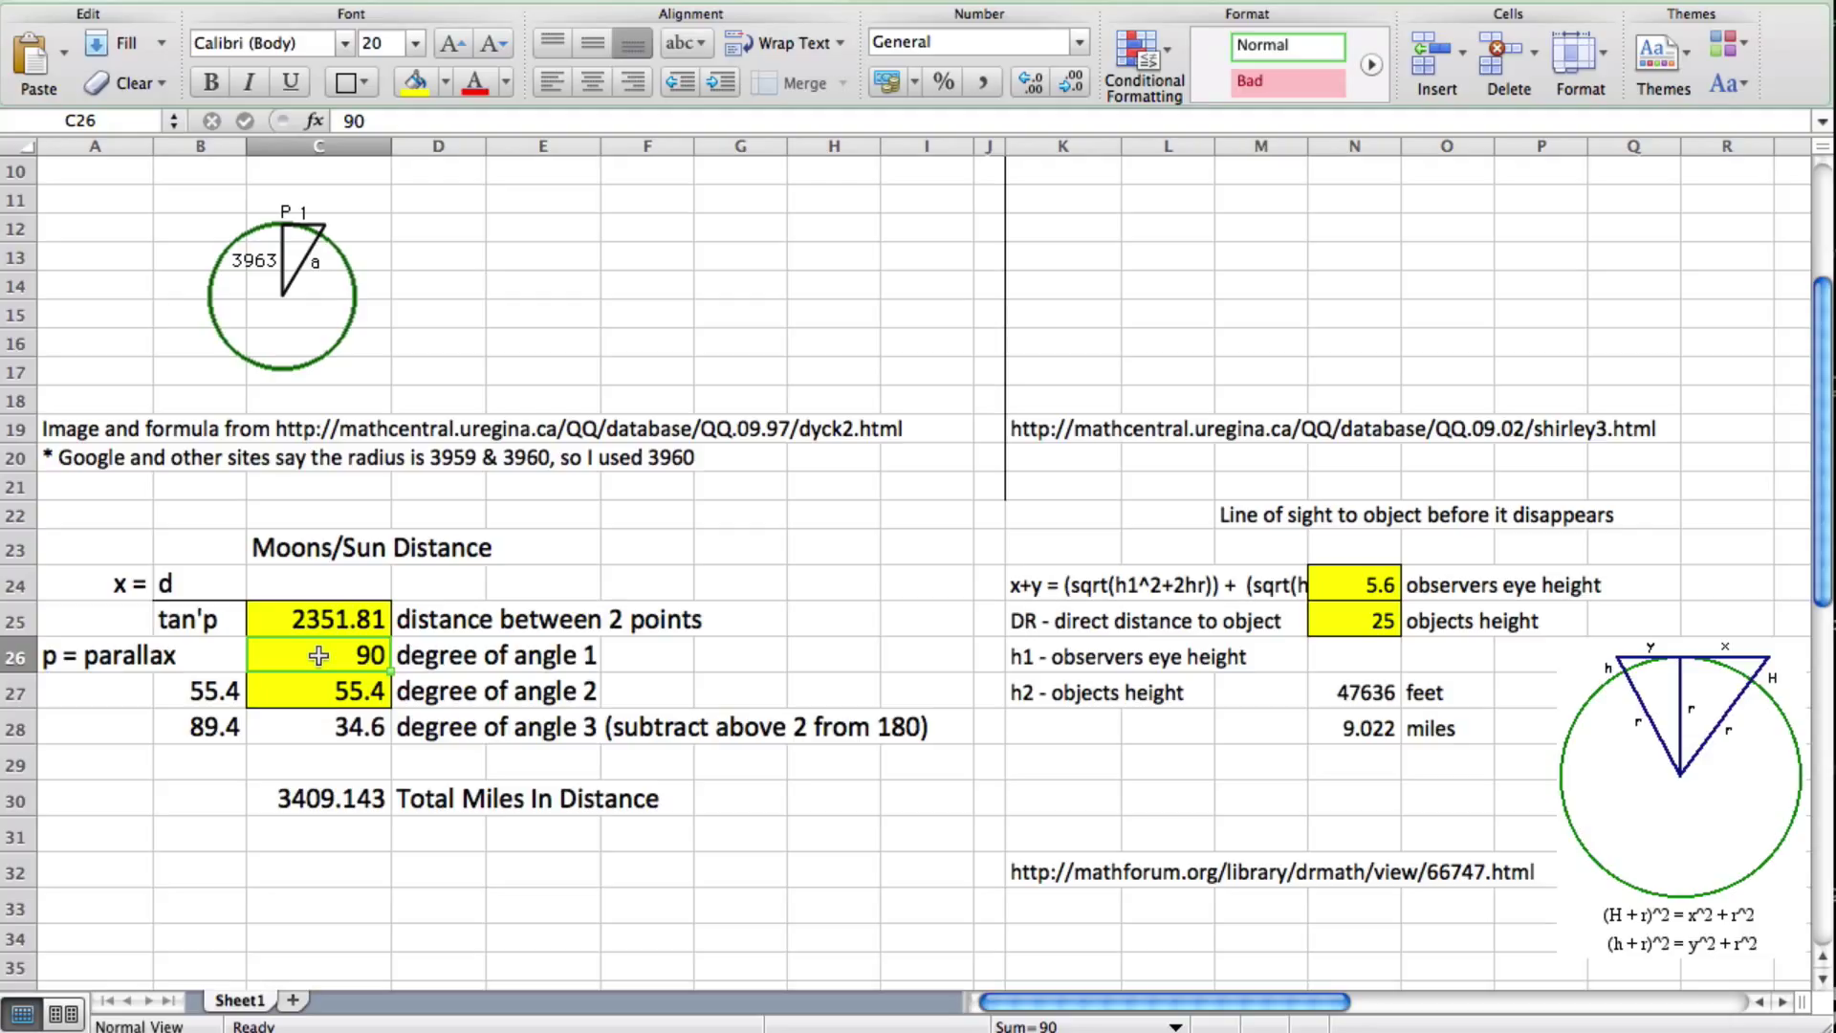
{"action": "left_click", "coordinate": [319, 695]}
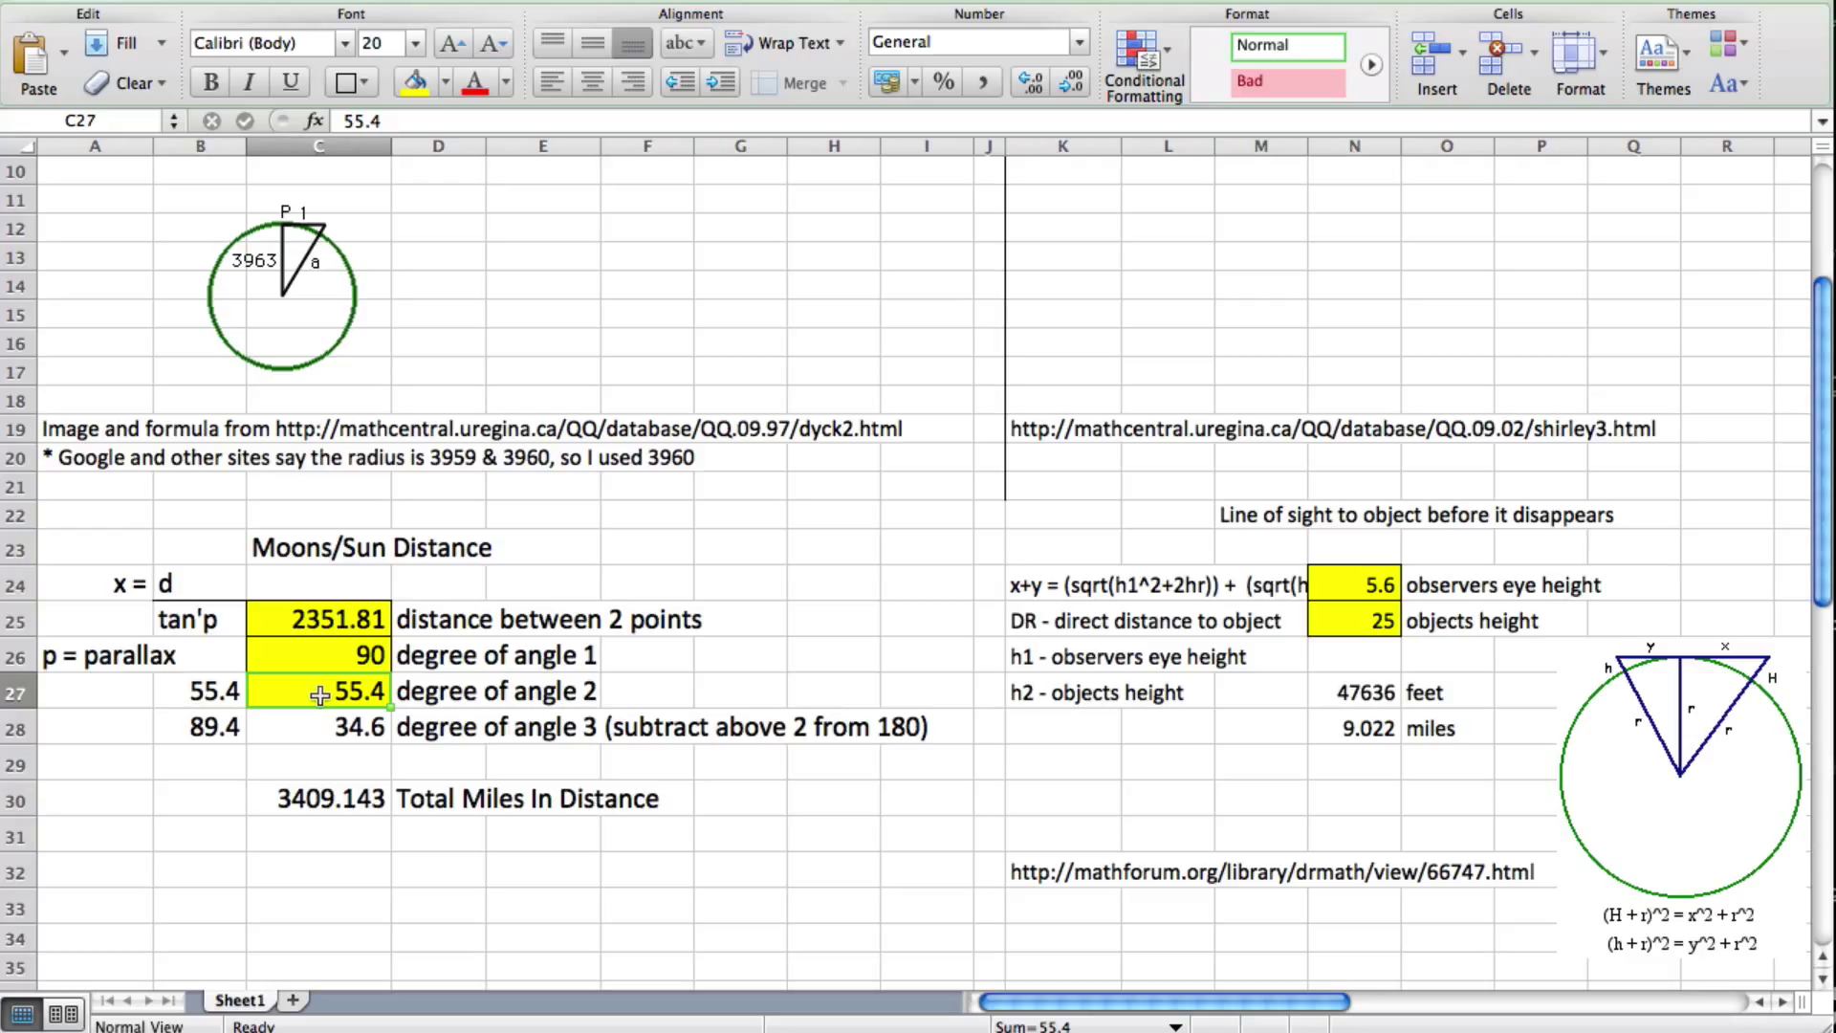
{"action": "left_click", "coordinate": [333, 729]}
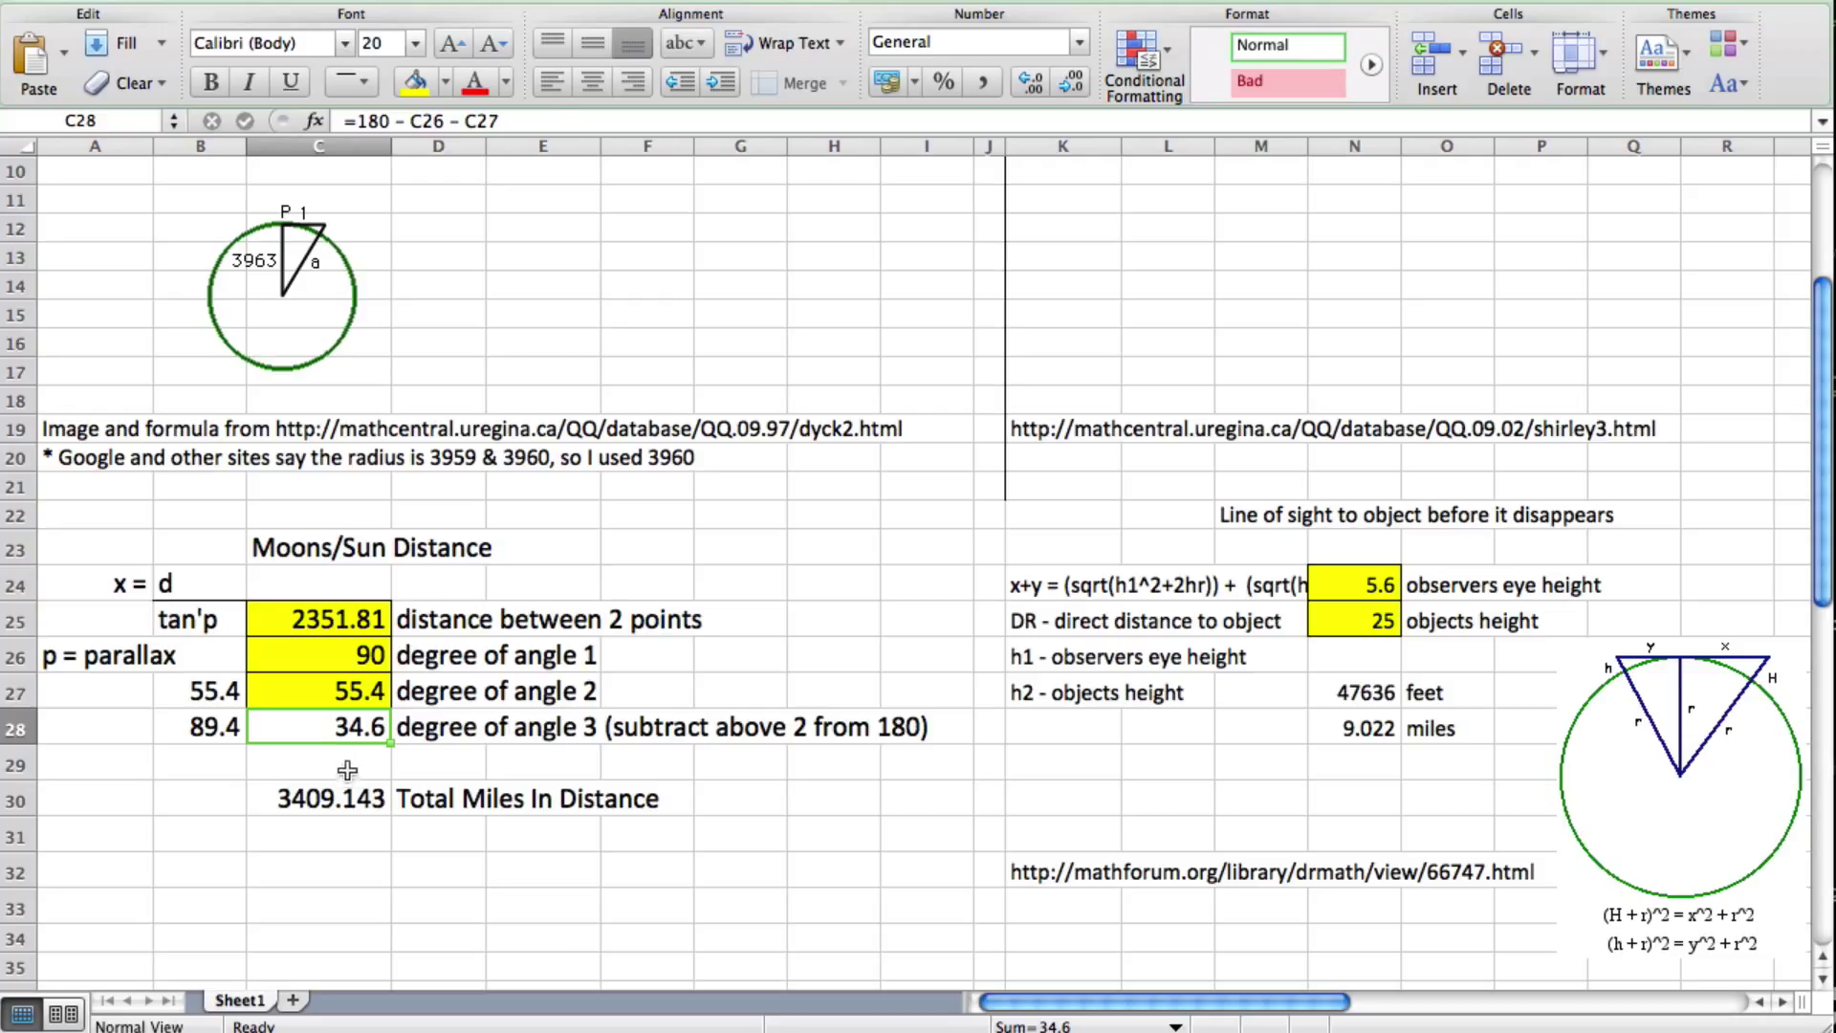
{"action": "left_click", "coordinate": [324, 800]}
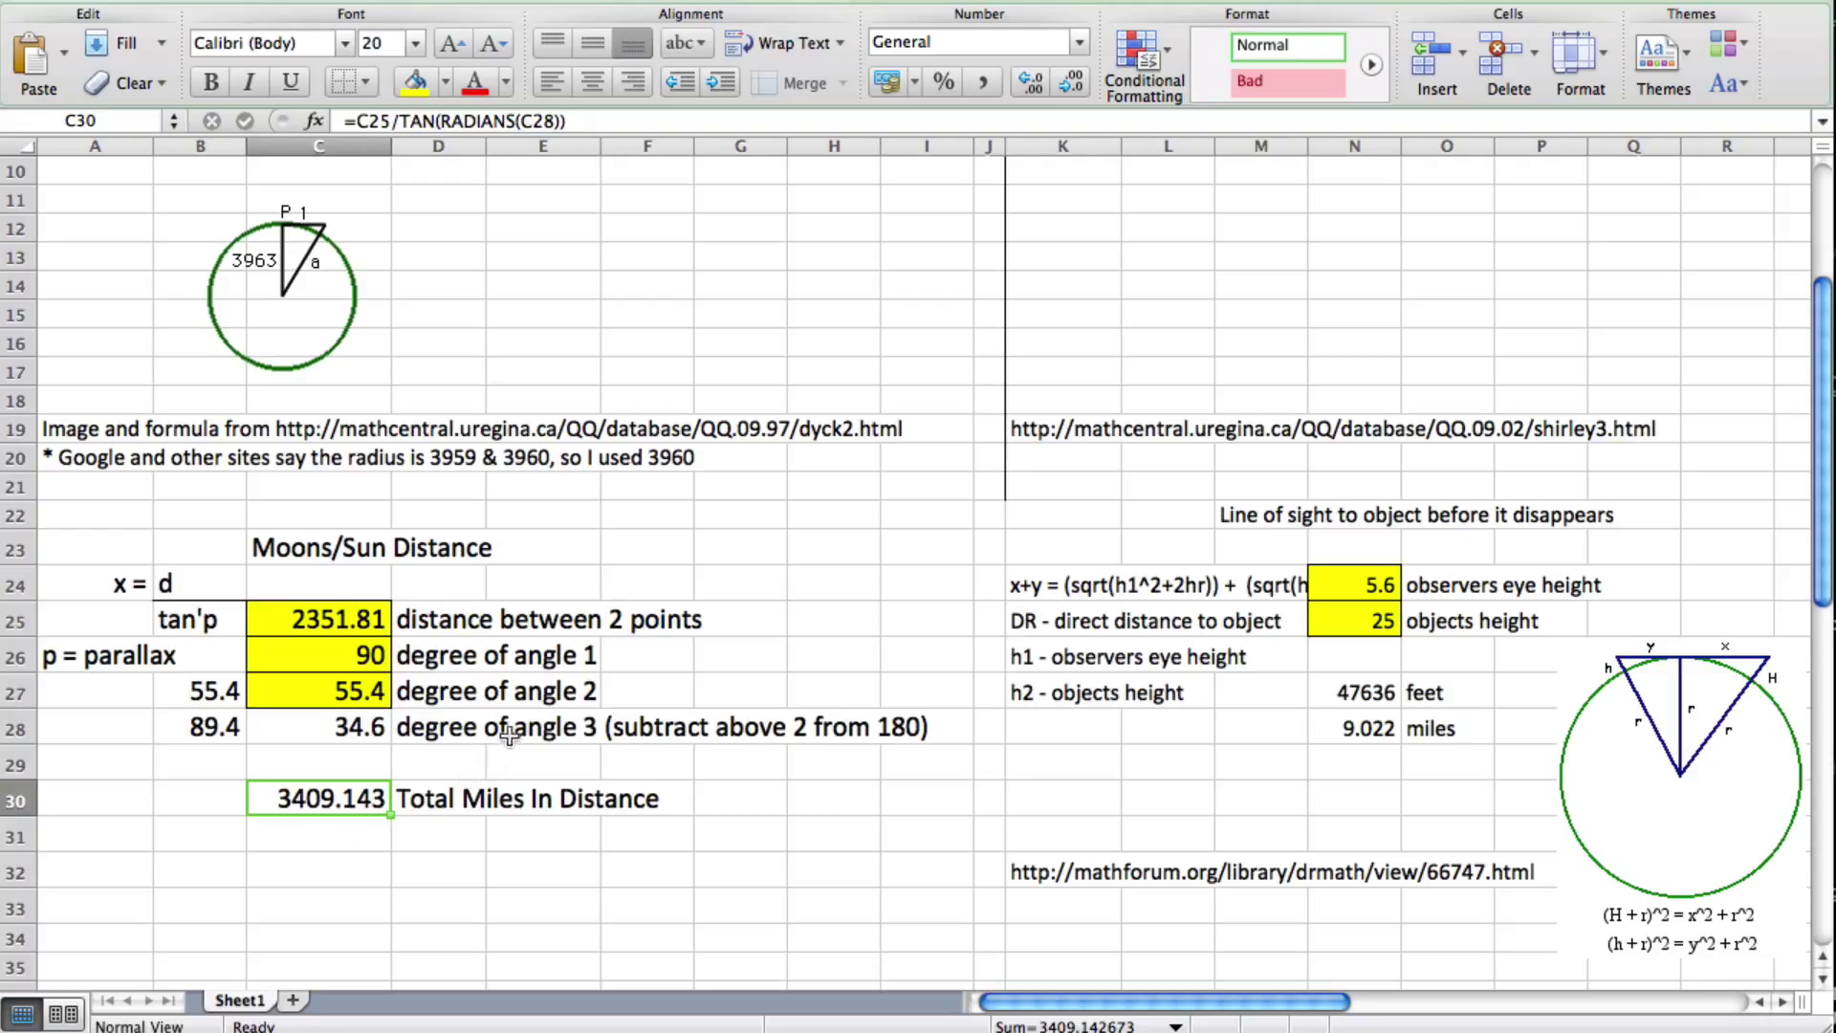
{"action": "left_click", "coordinate": [343, 623]}
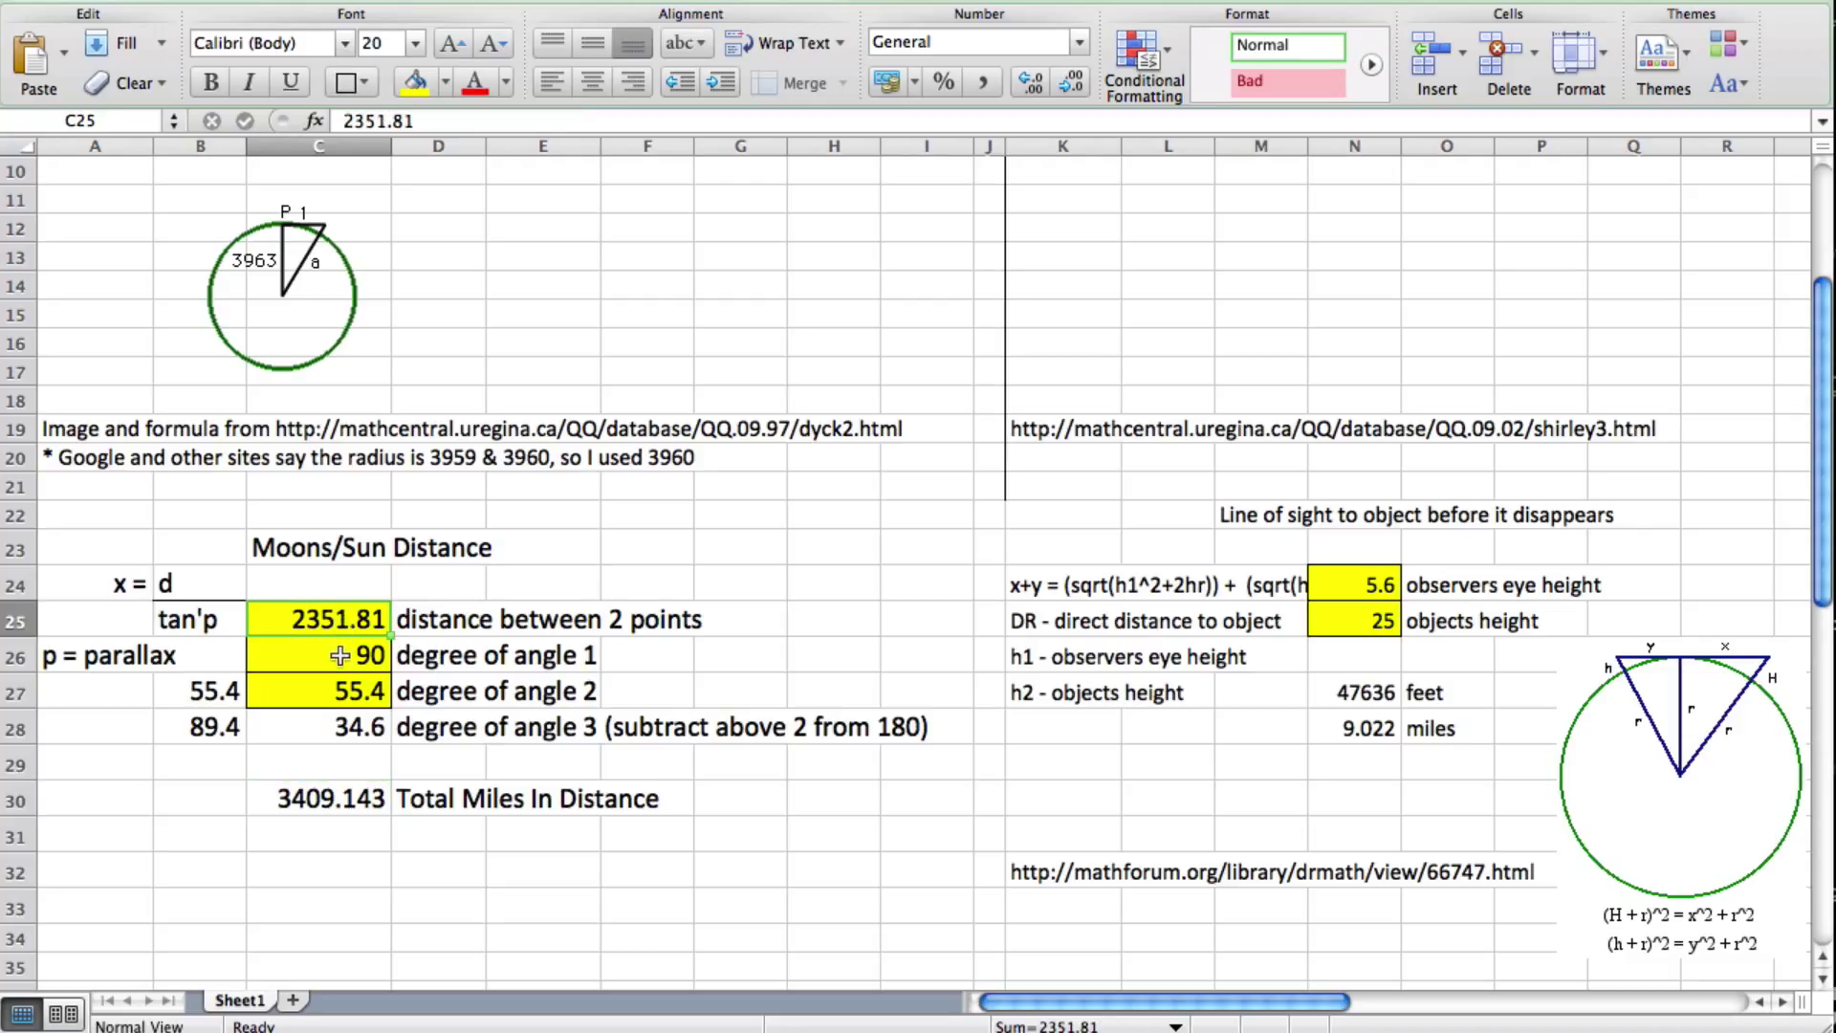
{"action": "left_click", "coordinate": [340, 656]}
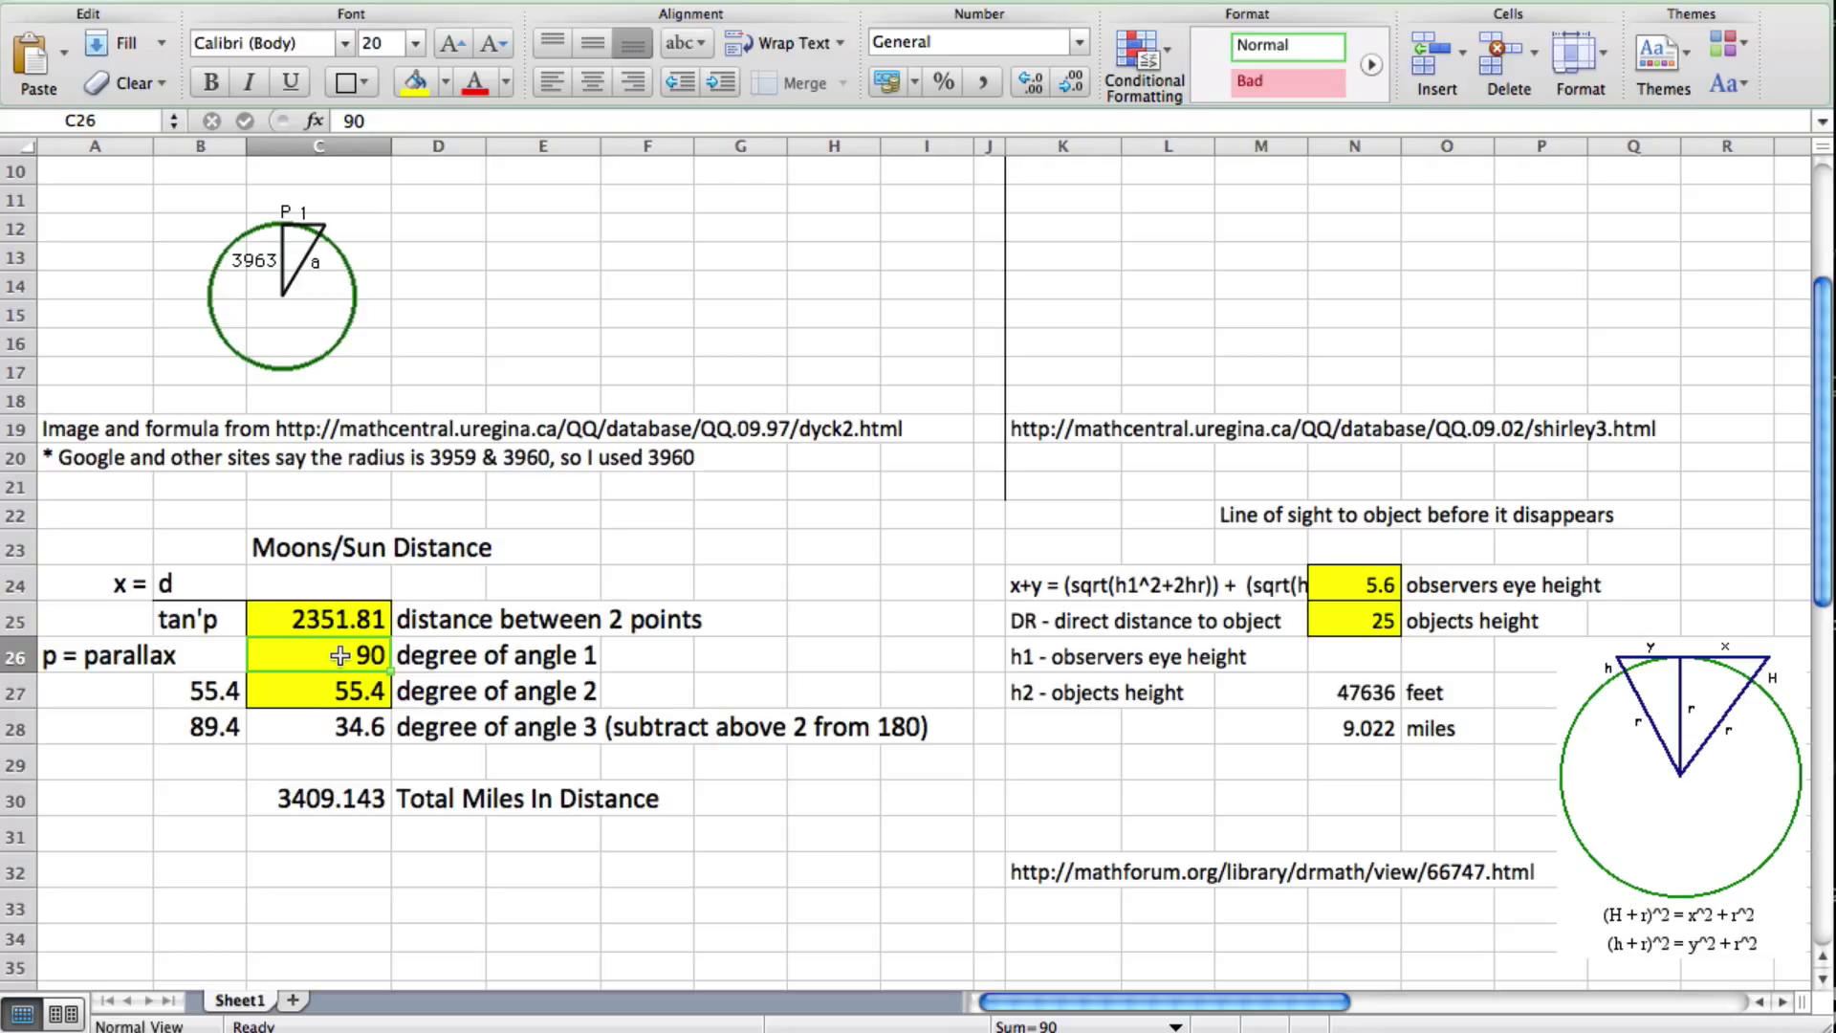
{"action": "left_click", "coordinate": [342, 693]}
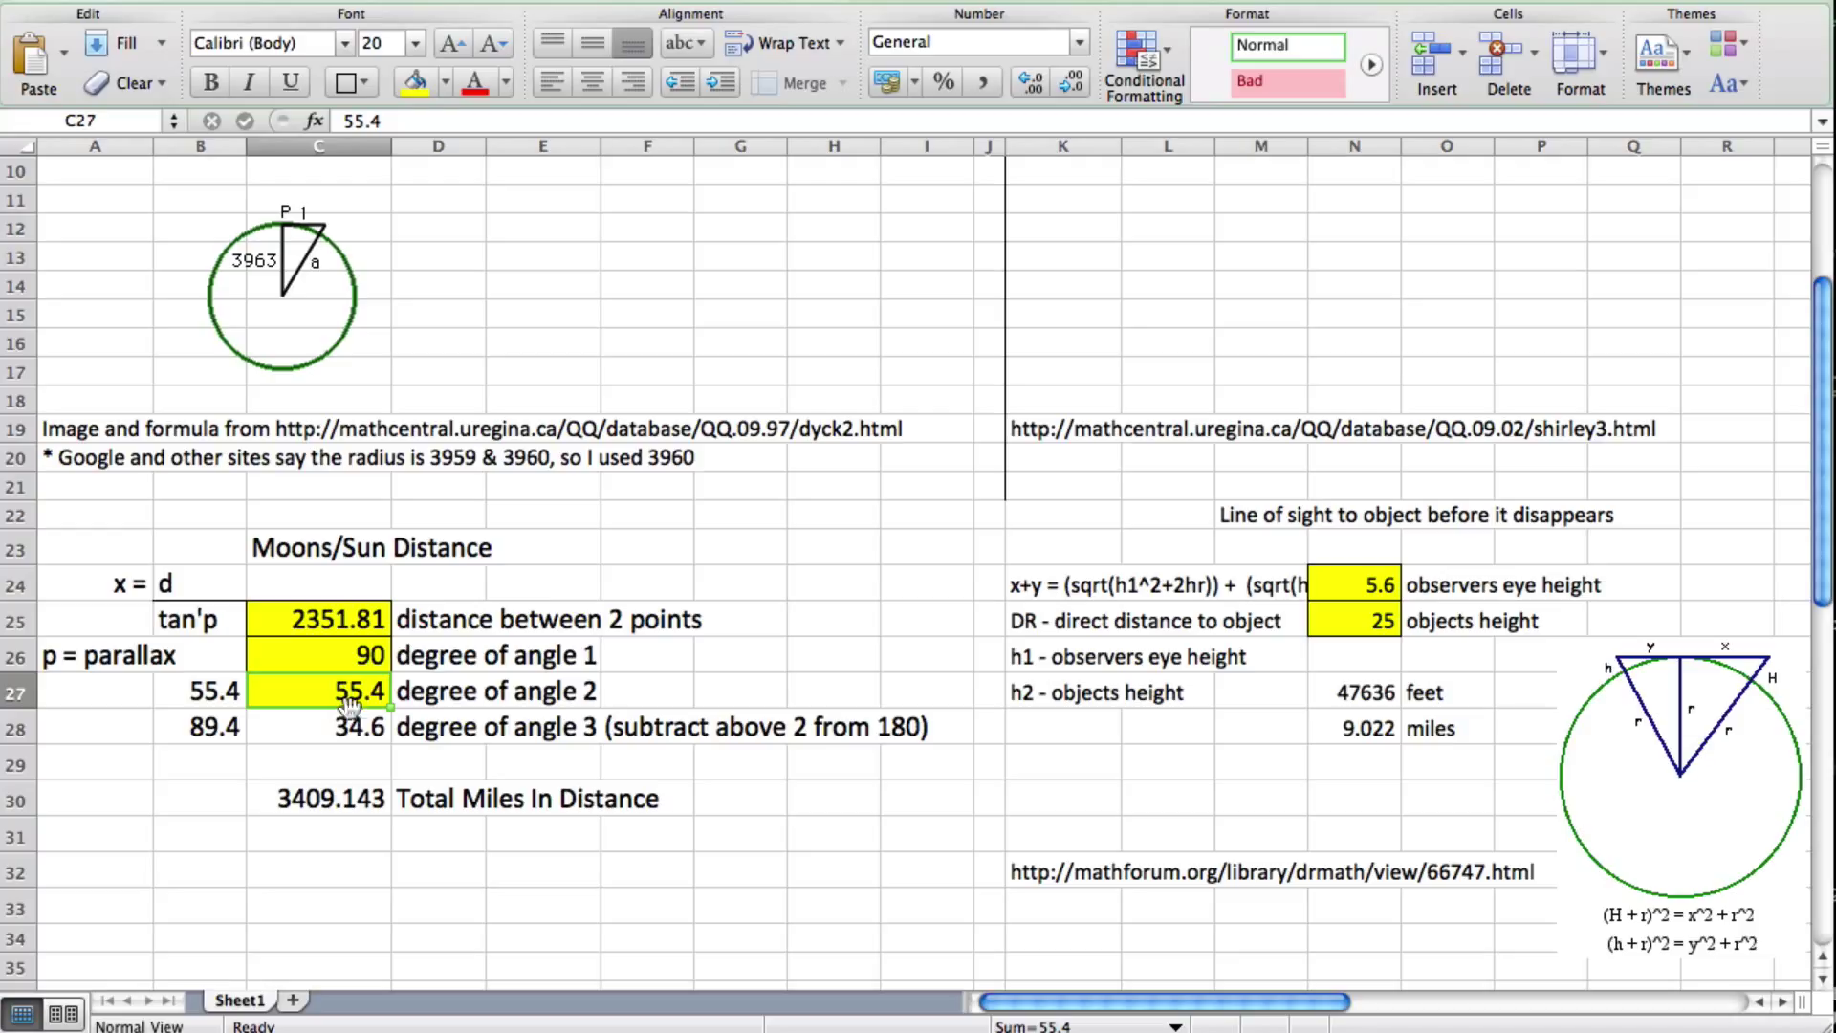
{"action": "left_click", "coordinate": [347, 728]}
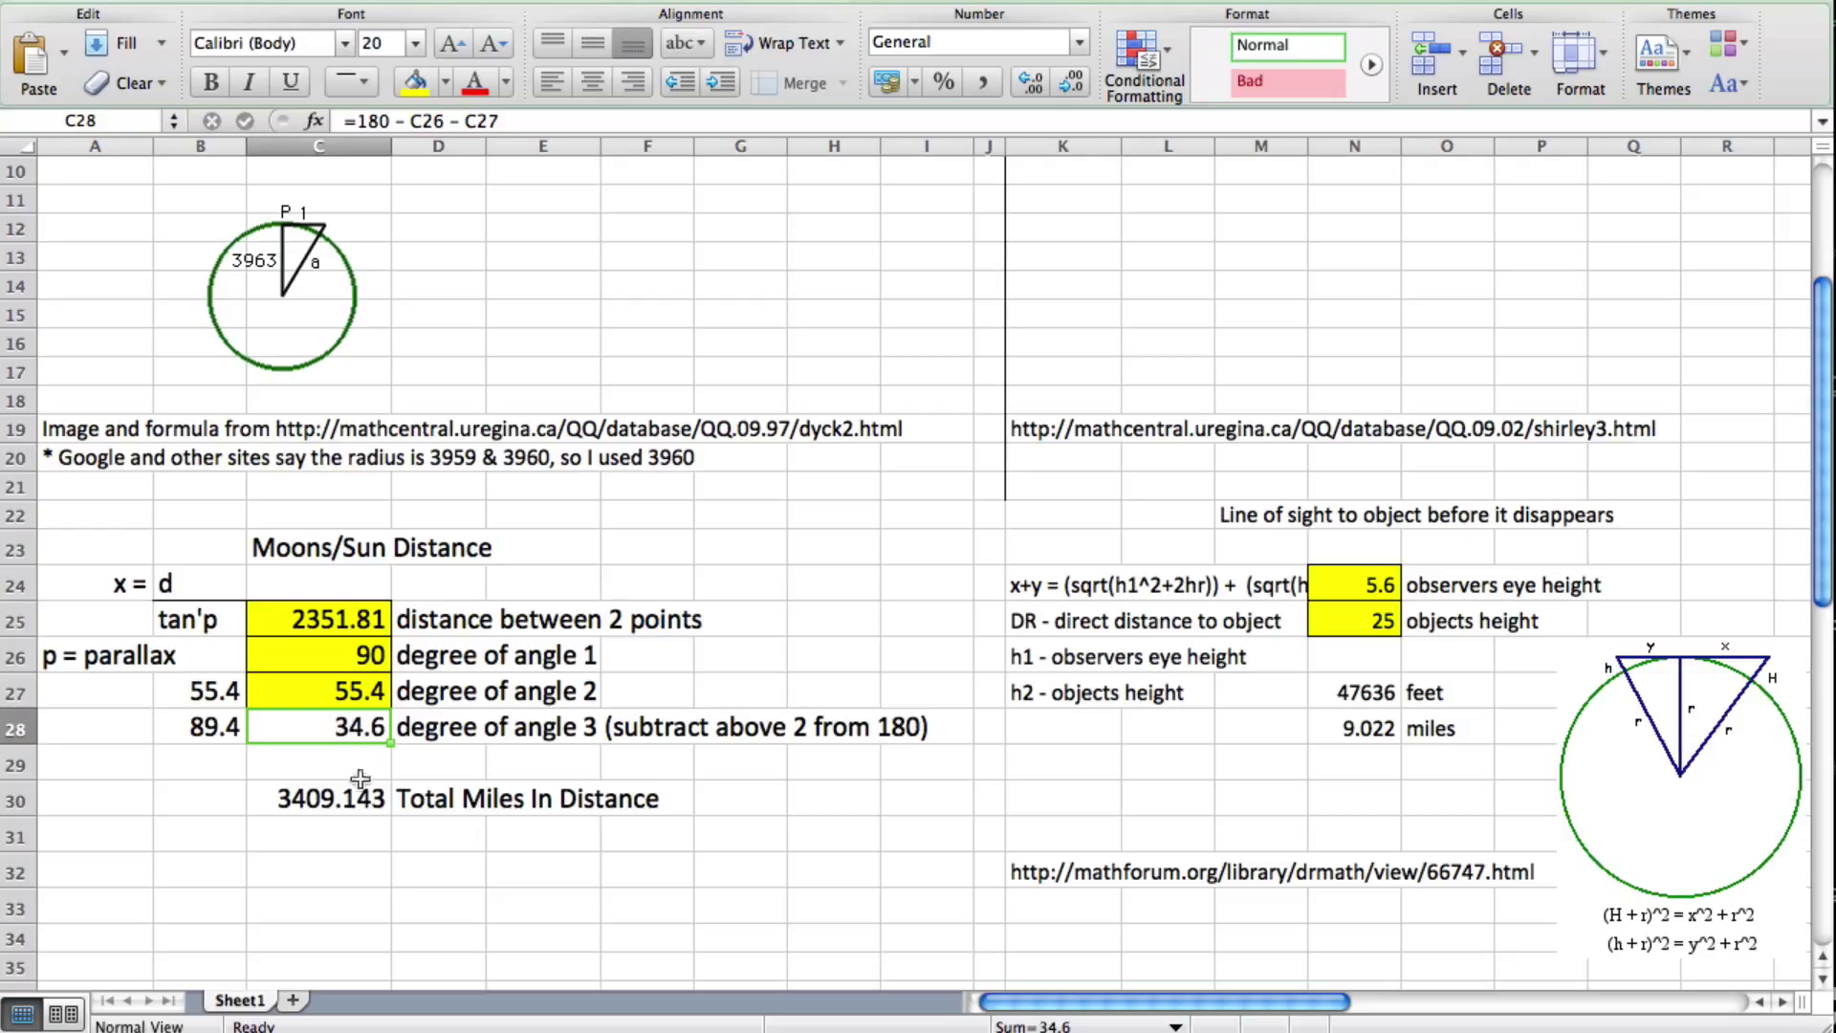
{"action": "left_click", "coordinate": [838, 800]}
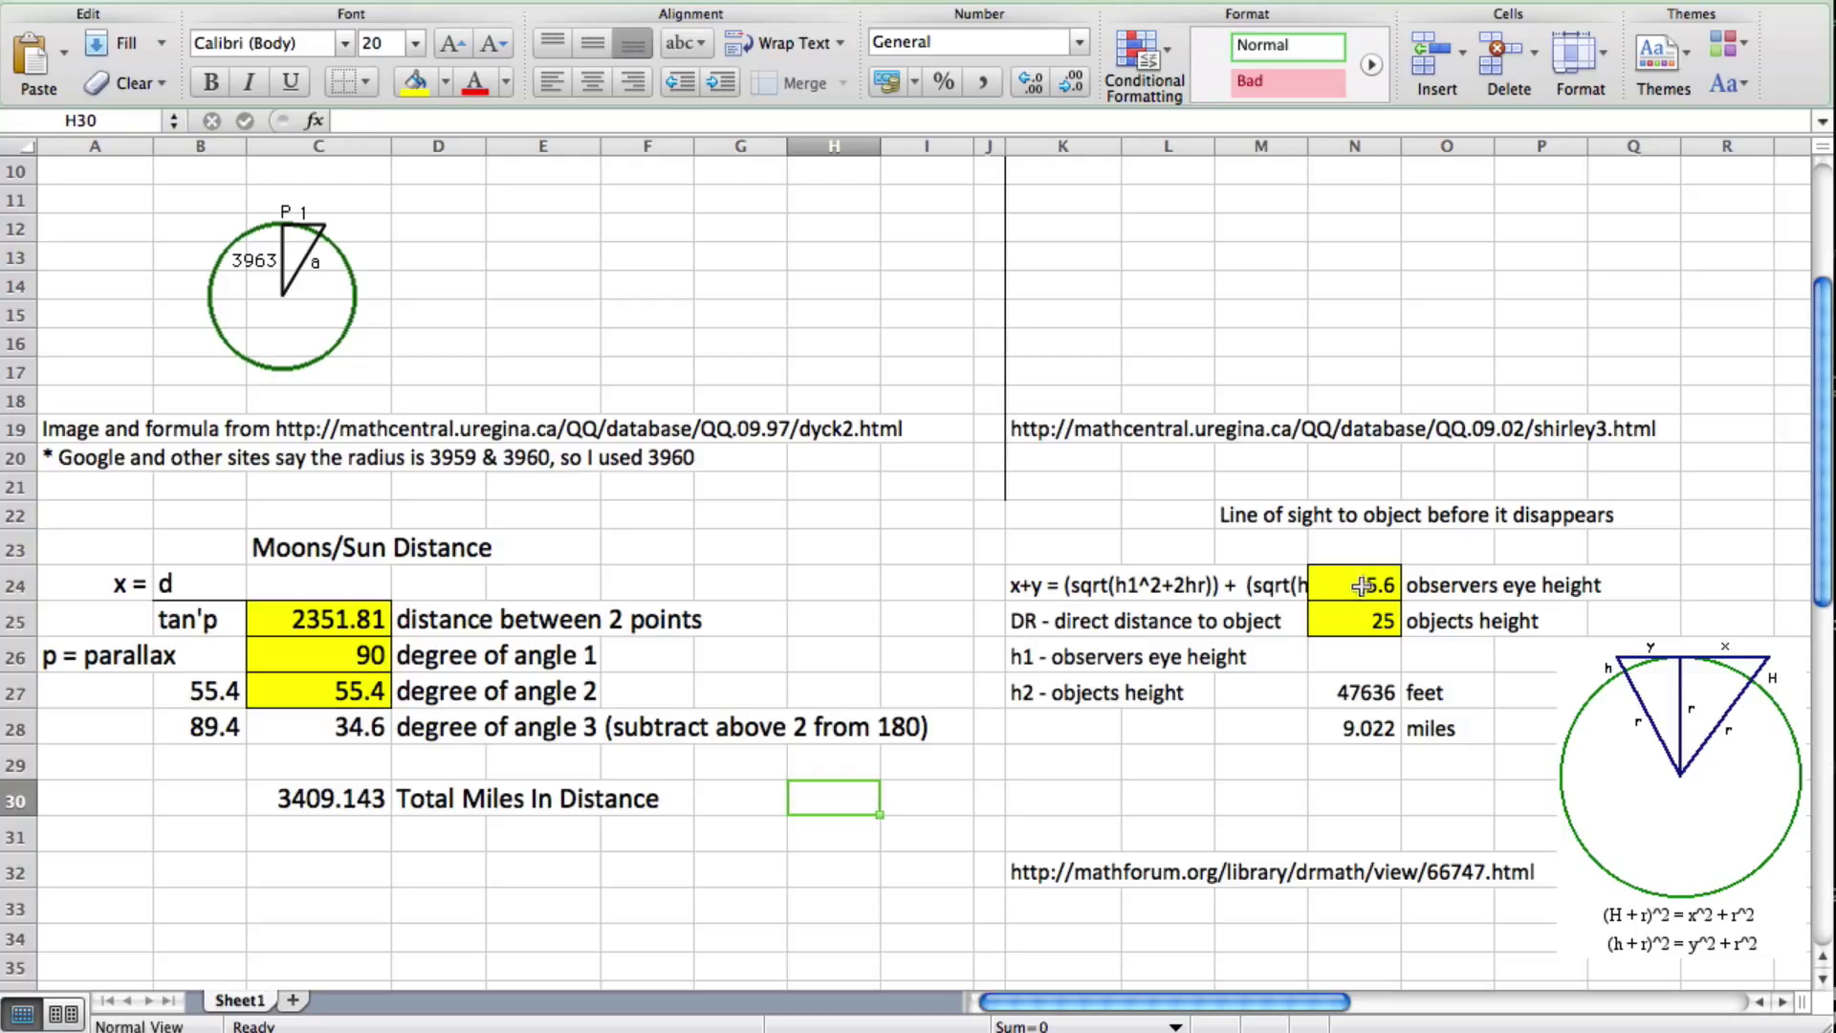
Set the observer's eye height in N24 to 5.5, giving a 47499-foot line of sight.
{"action": "left_click", "coordinate": [1360, 584]}
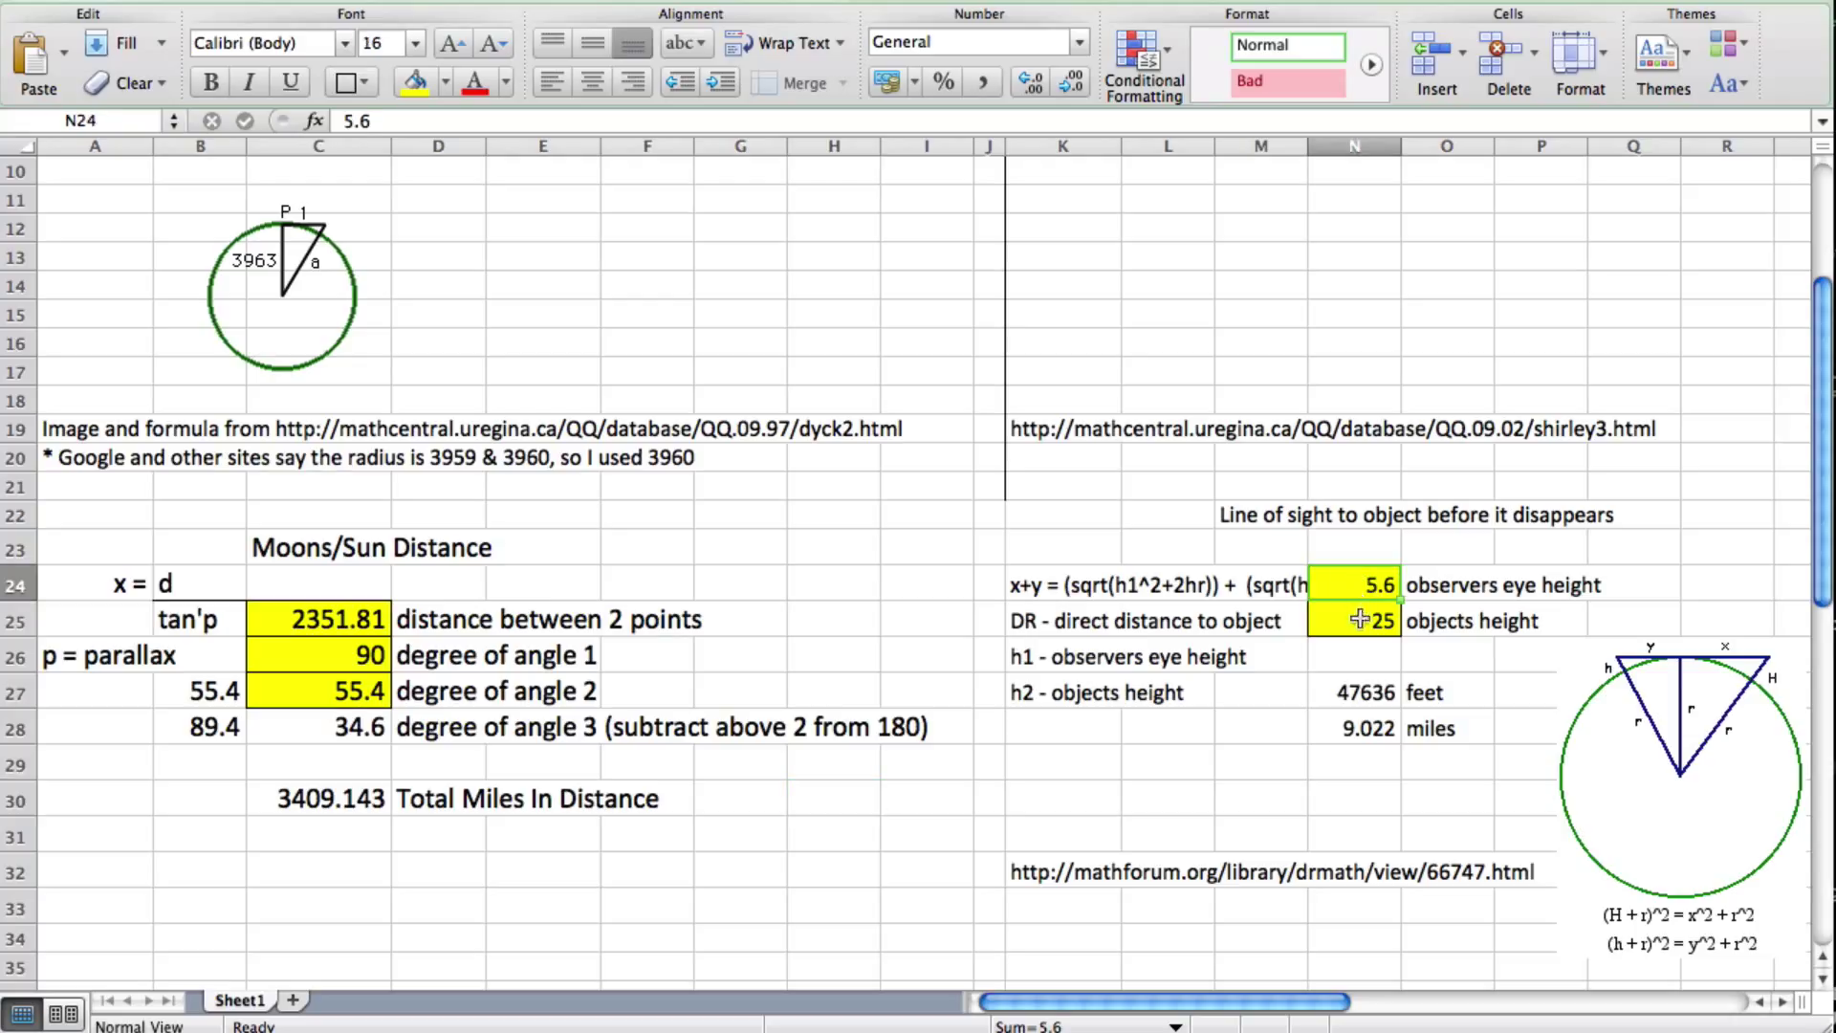
{"action": "left_click", "coordinate": [1360, 622]}
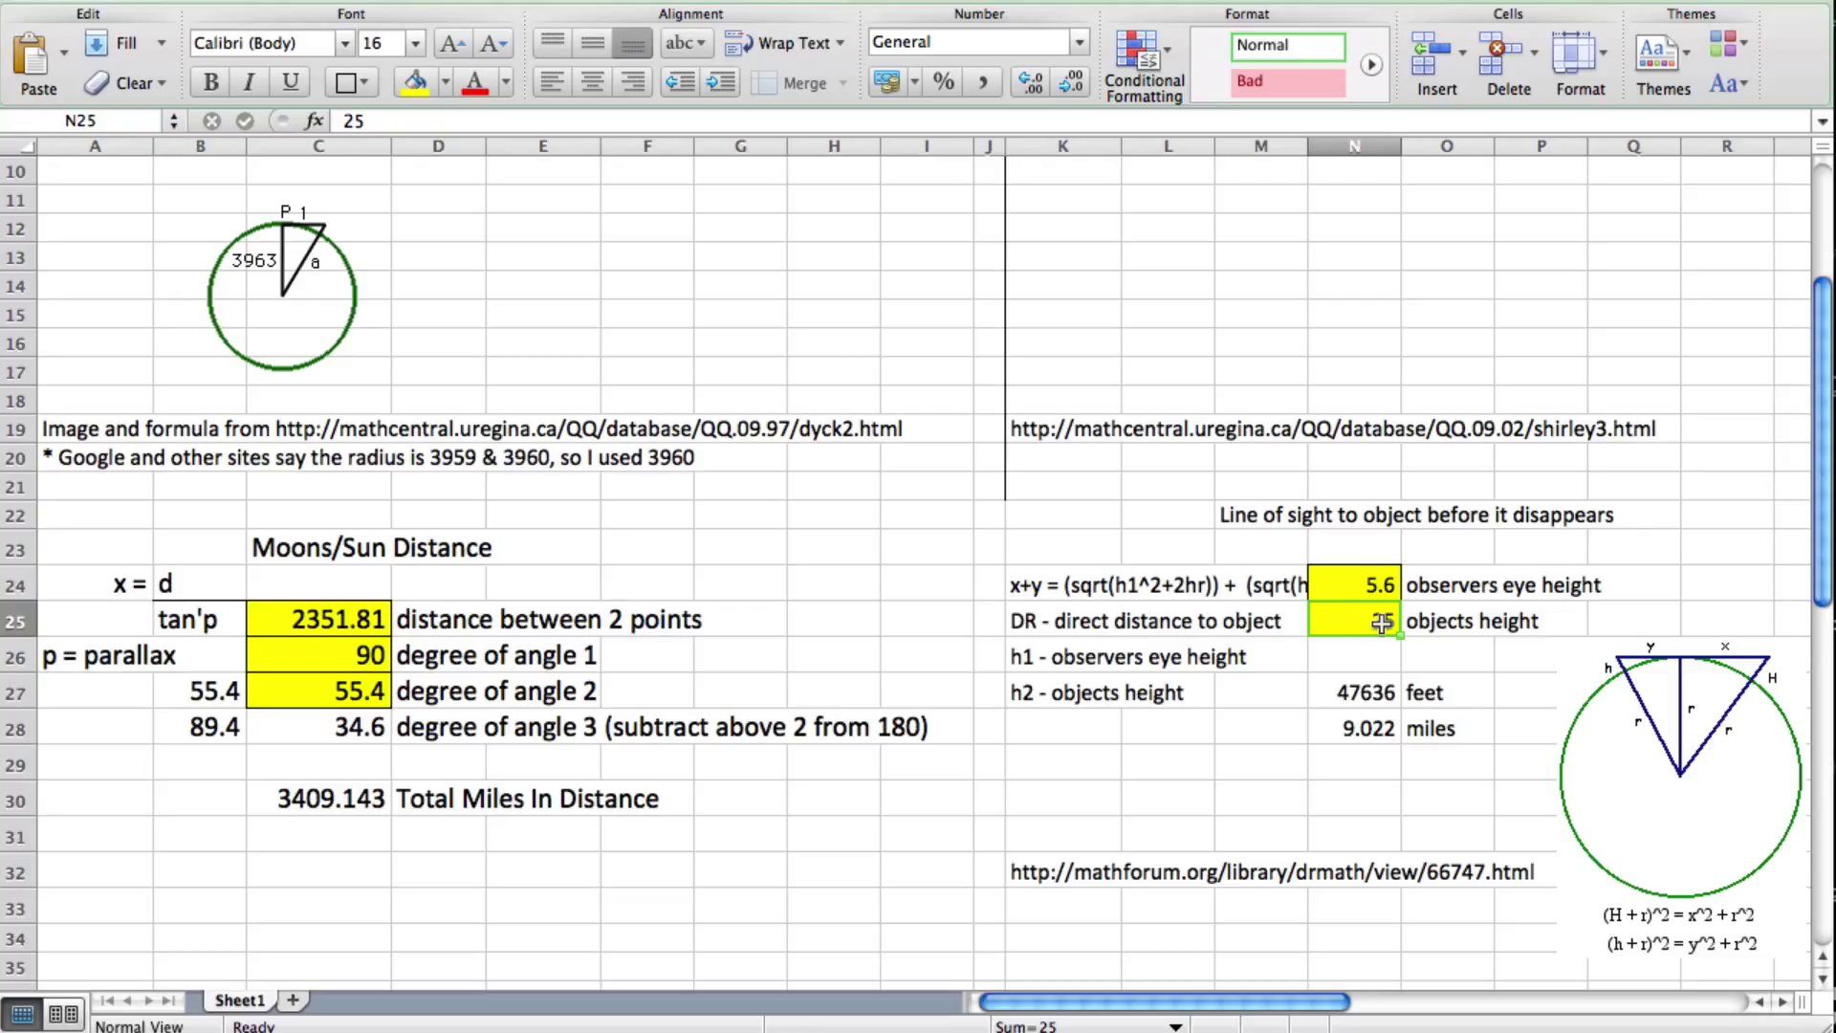
{"action": "left_click", "coordinate": [1365, 588]}
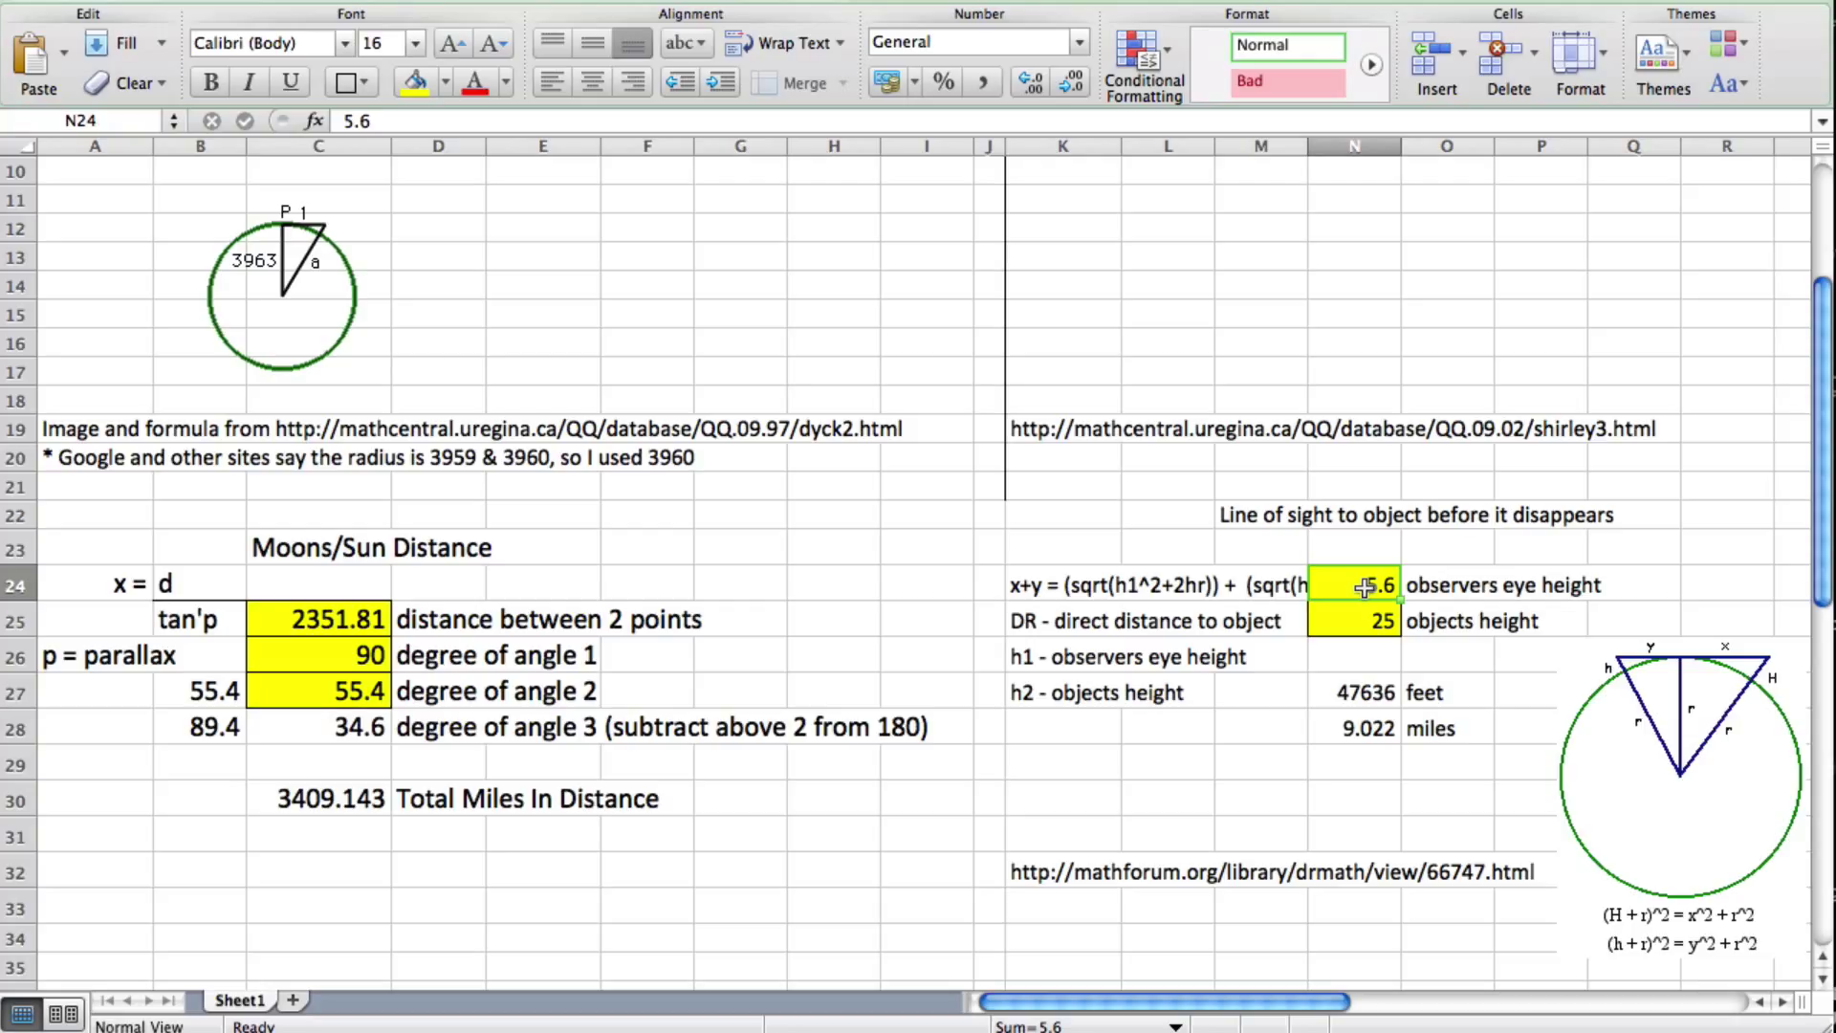
{"action": "type", "text": "5.5"}
{"action": "key", "text": "Return"}
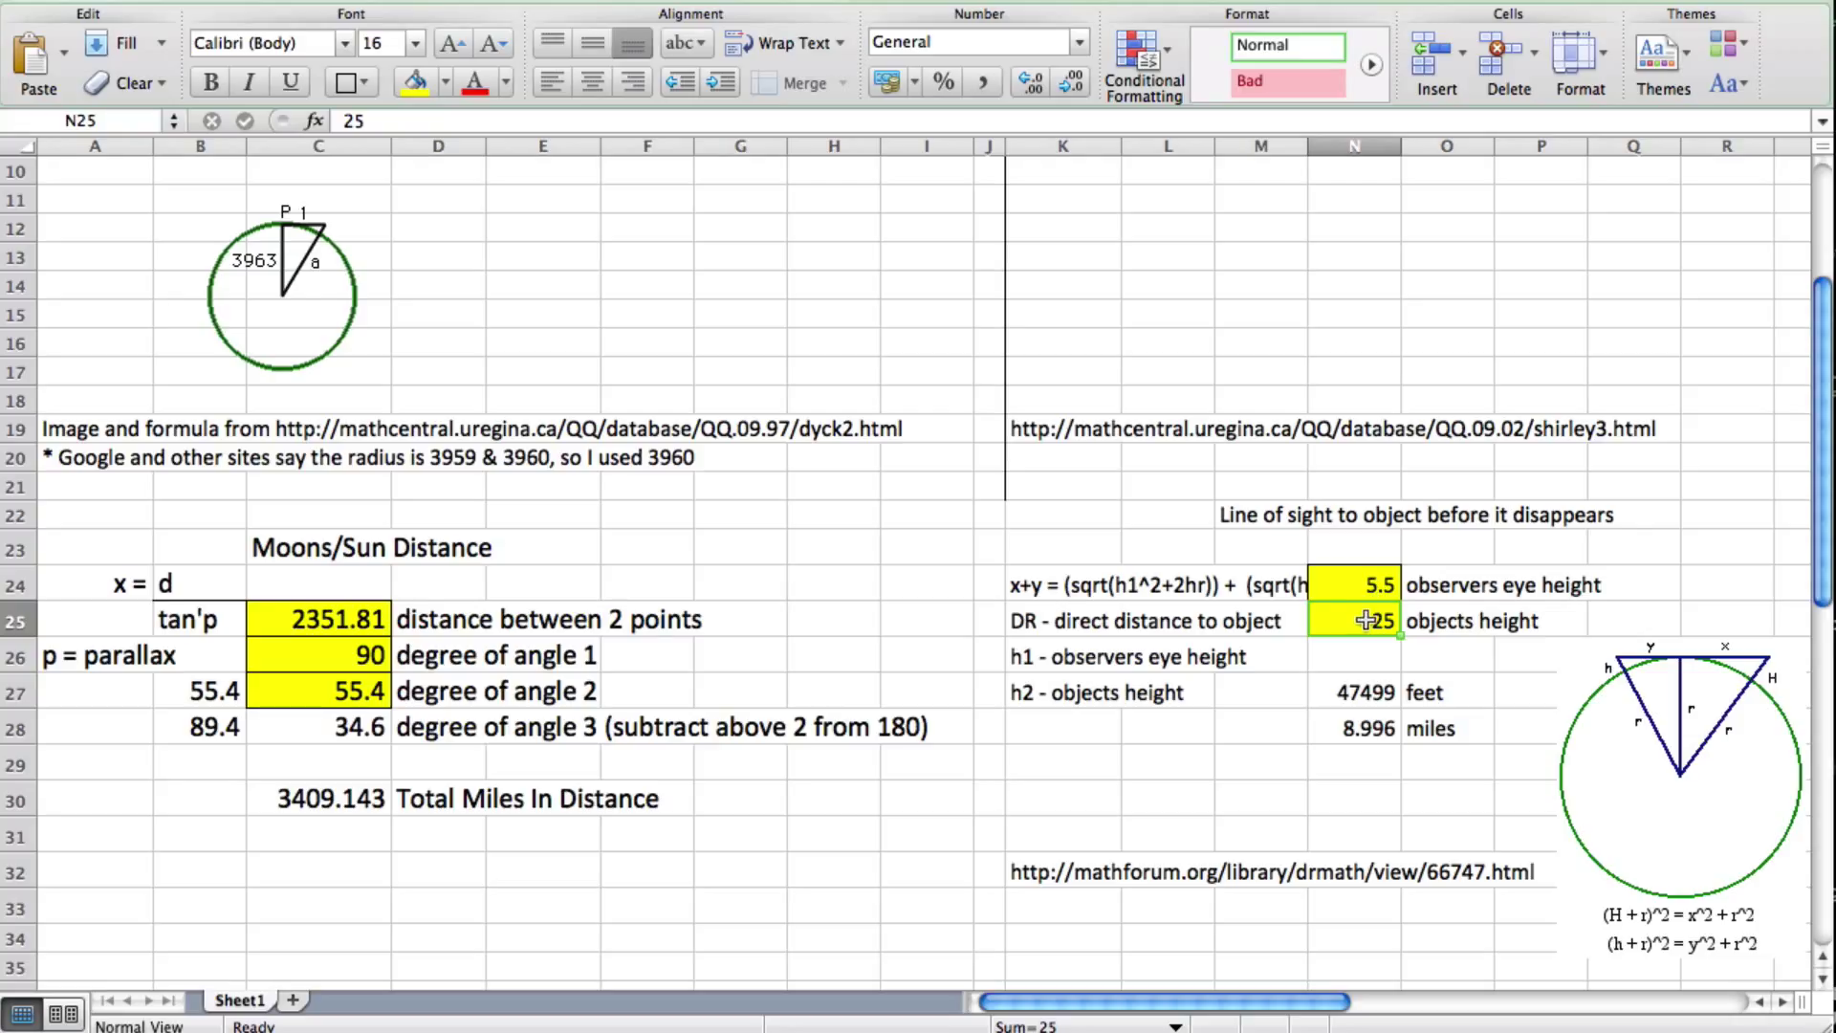
Review the SQRT formulas behind the feet and miles results in N27 and N28.
{"action": "left_click", "coordinate": [1377, 695]}
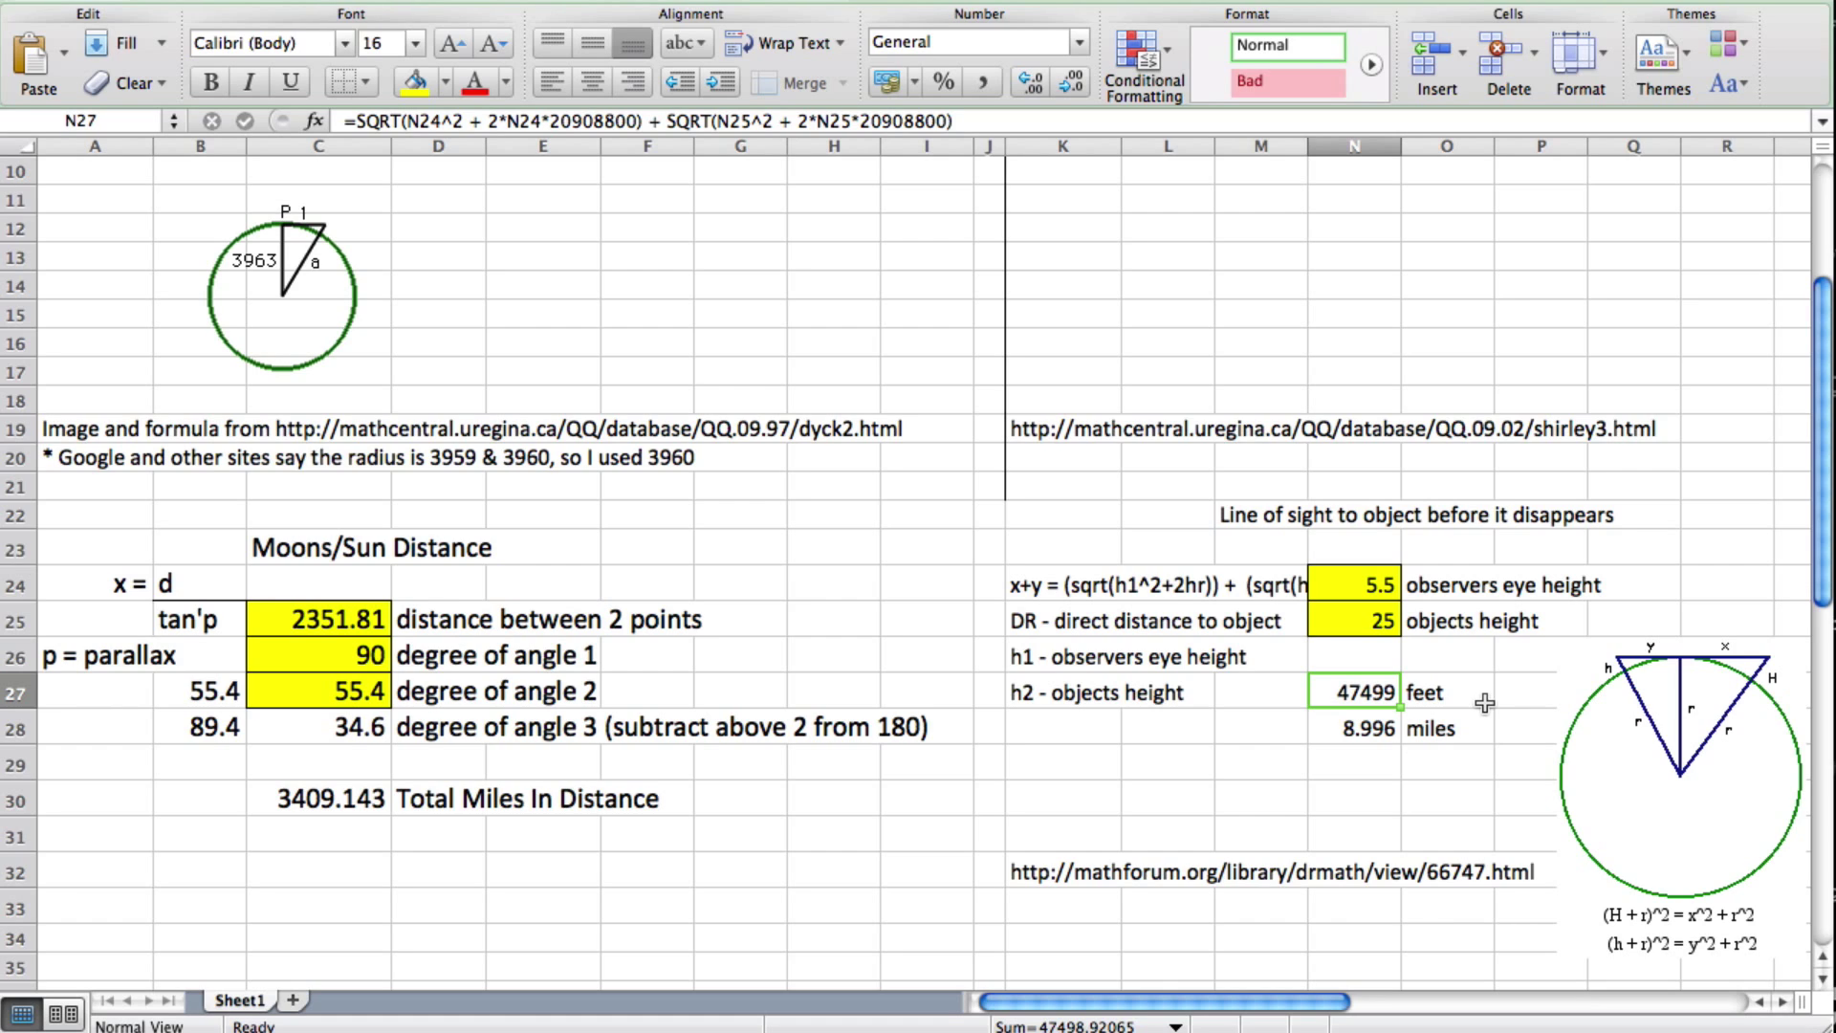
{"action": "left_click", "coordinate": [1370, 734]}
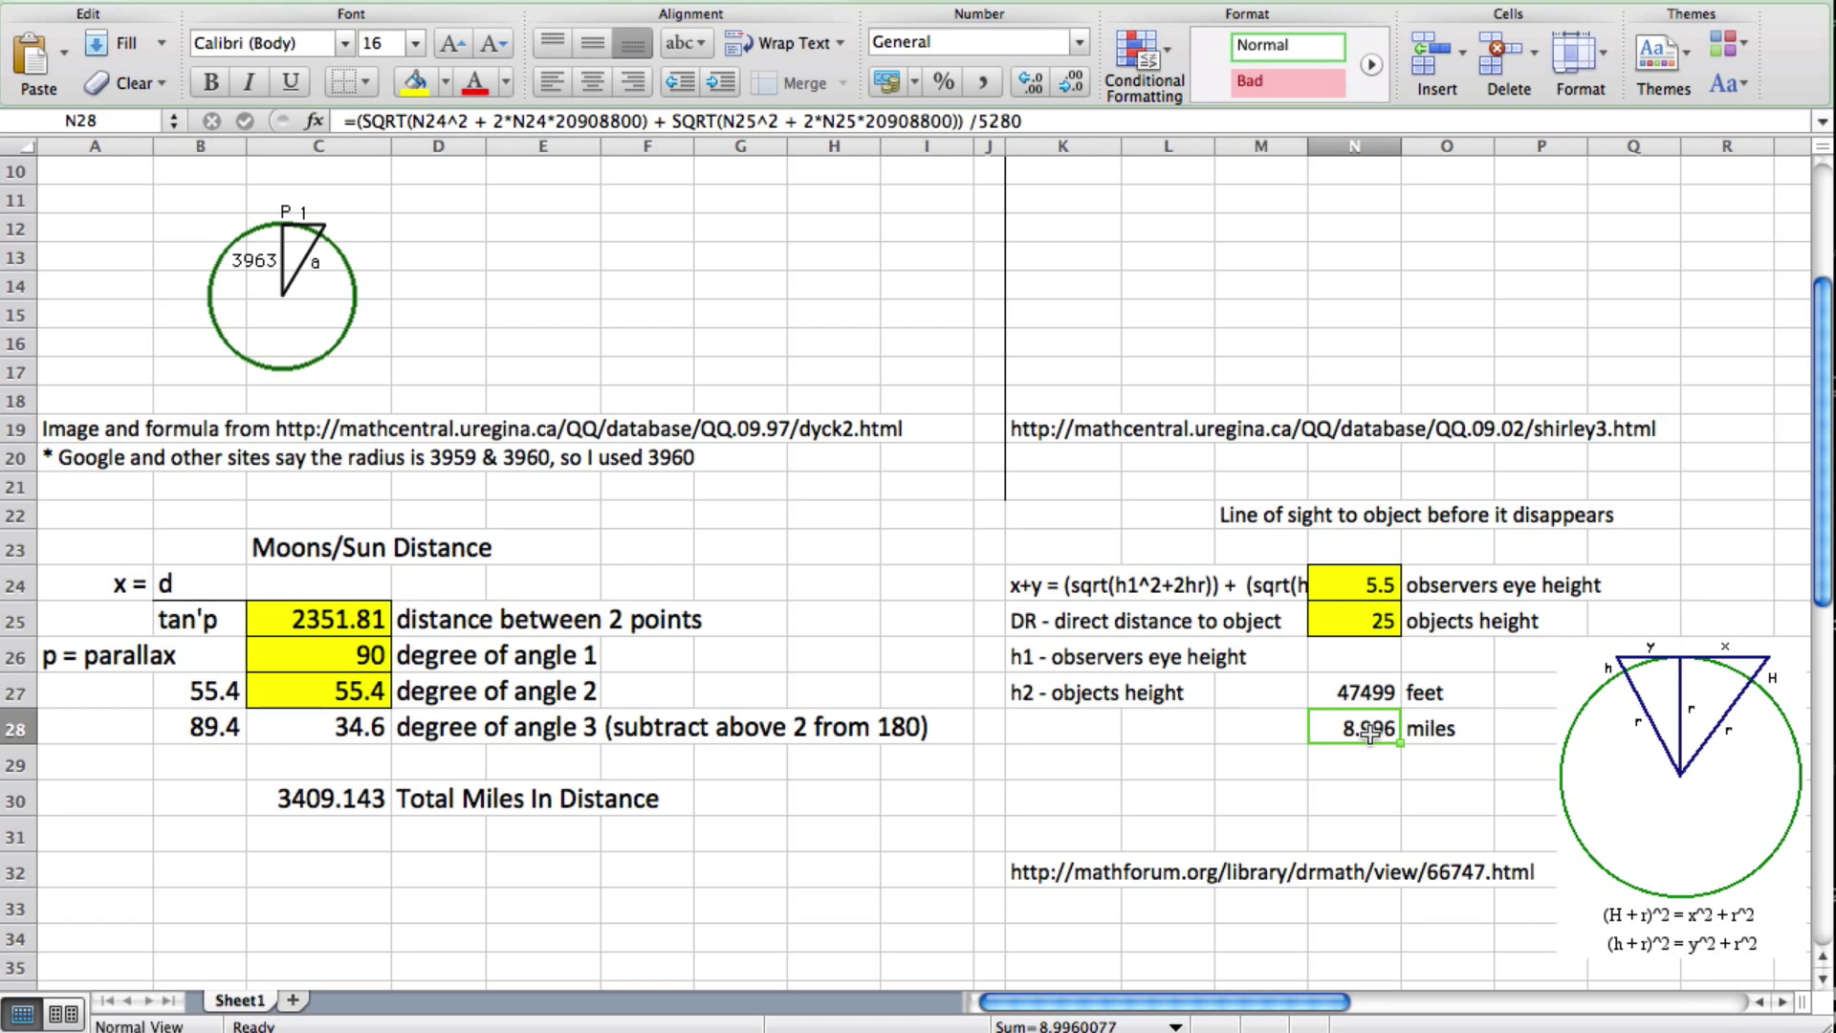
{"action": "left_click", "coordinate": [1369, 584]}
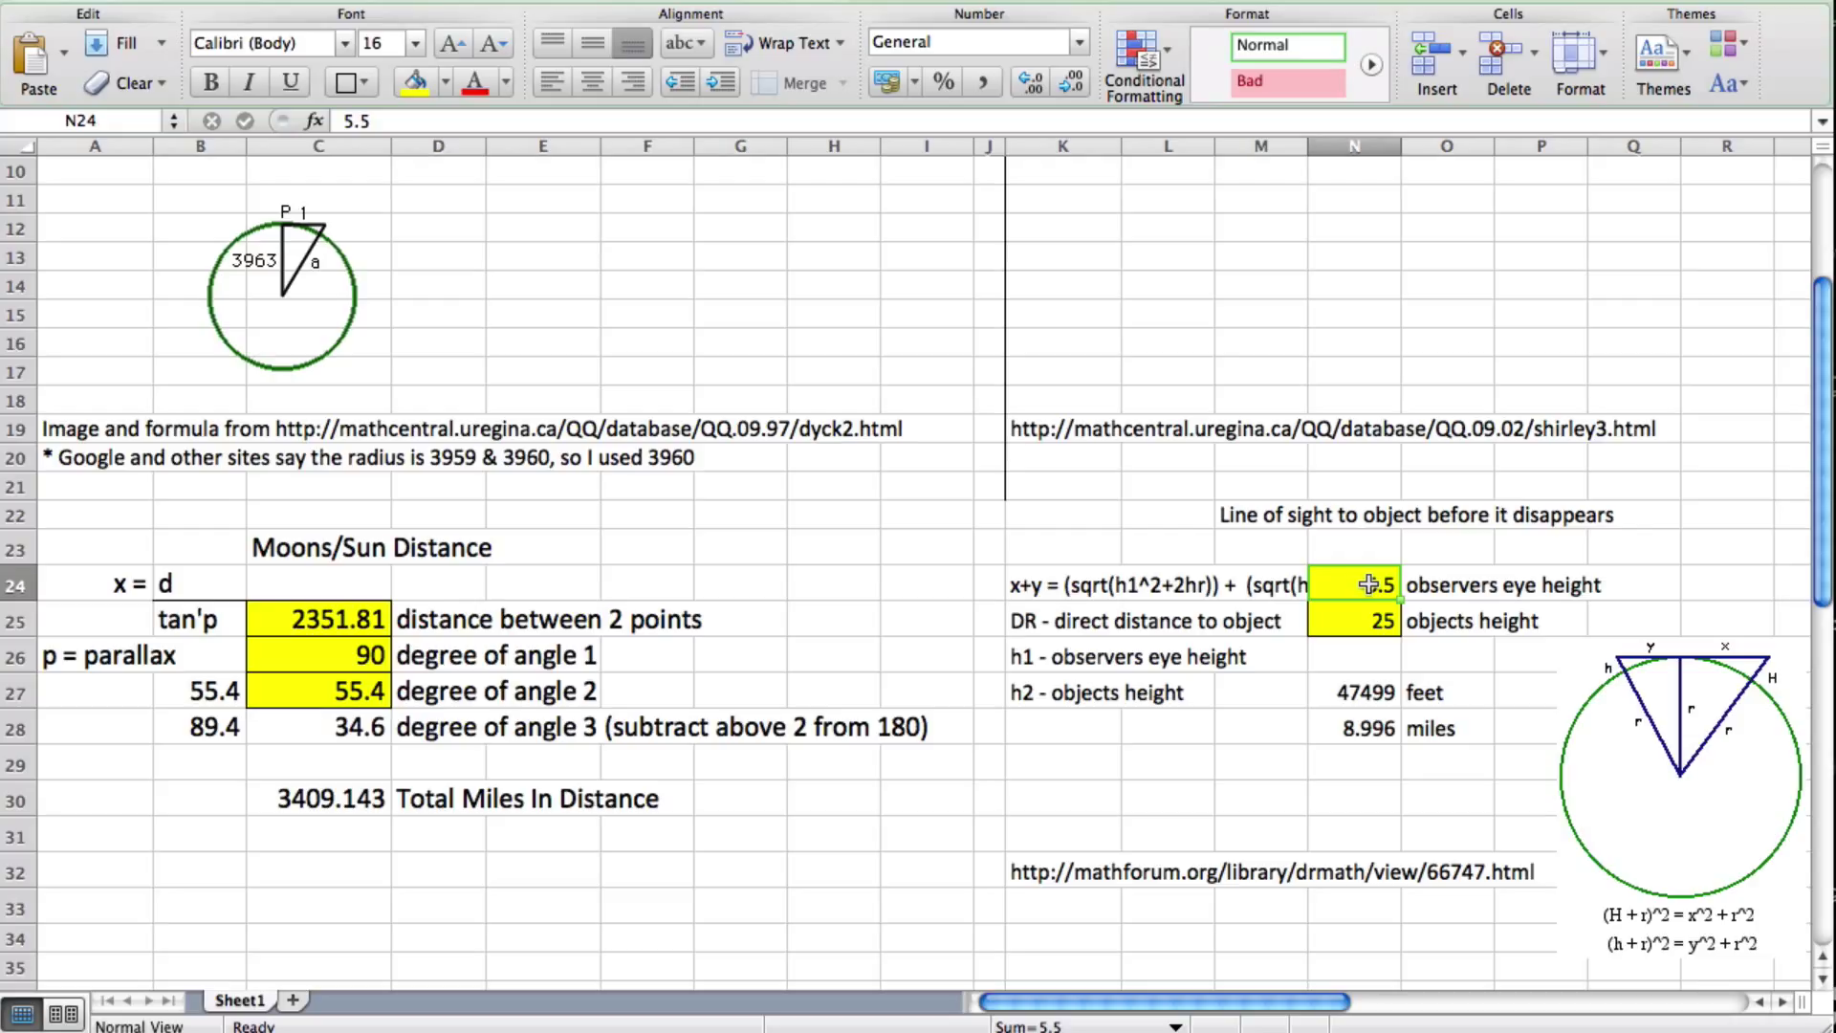
Raise the eye height in N24 to 8.5 and check the 51187-foot, 9.6944-mile results.
{"action": "type", "text": "8.5"}
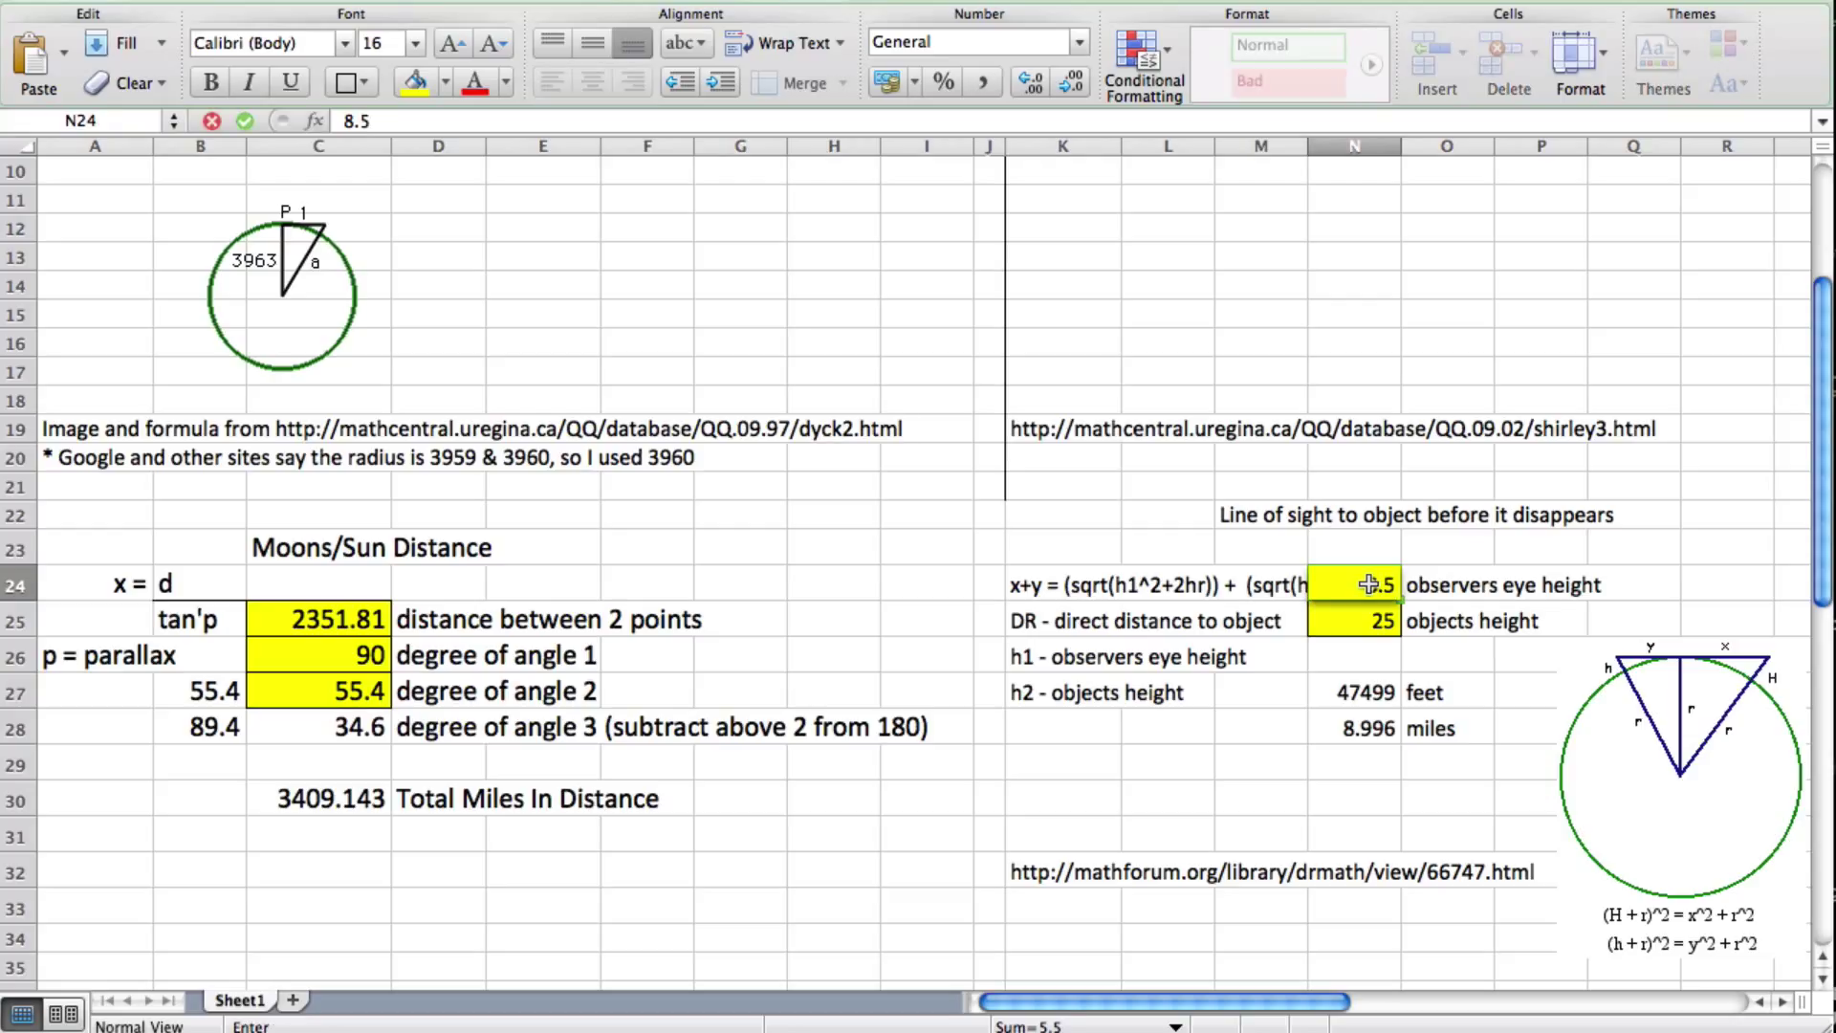
{"action": "key", "text": "Return"}
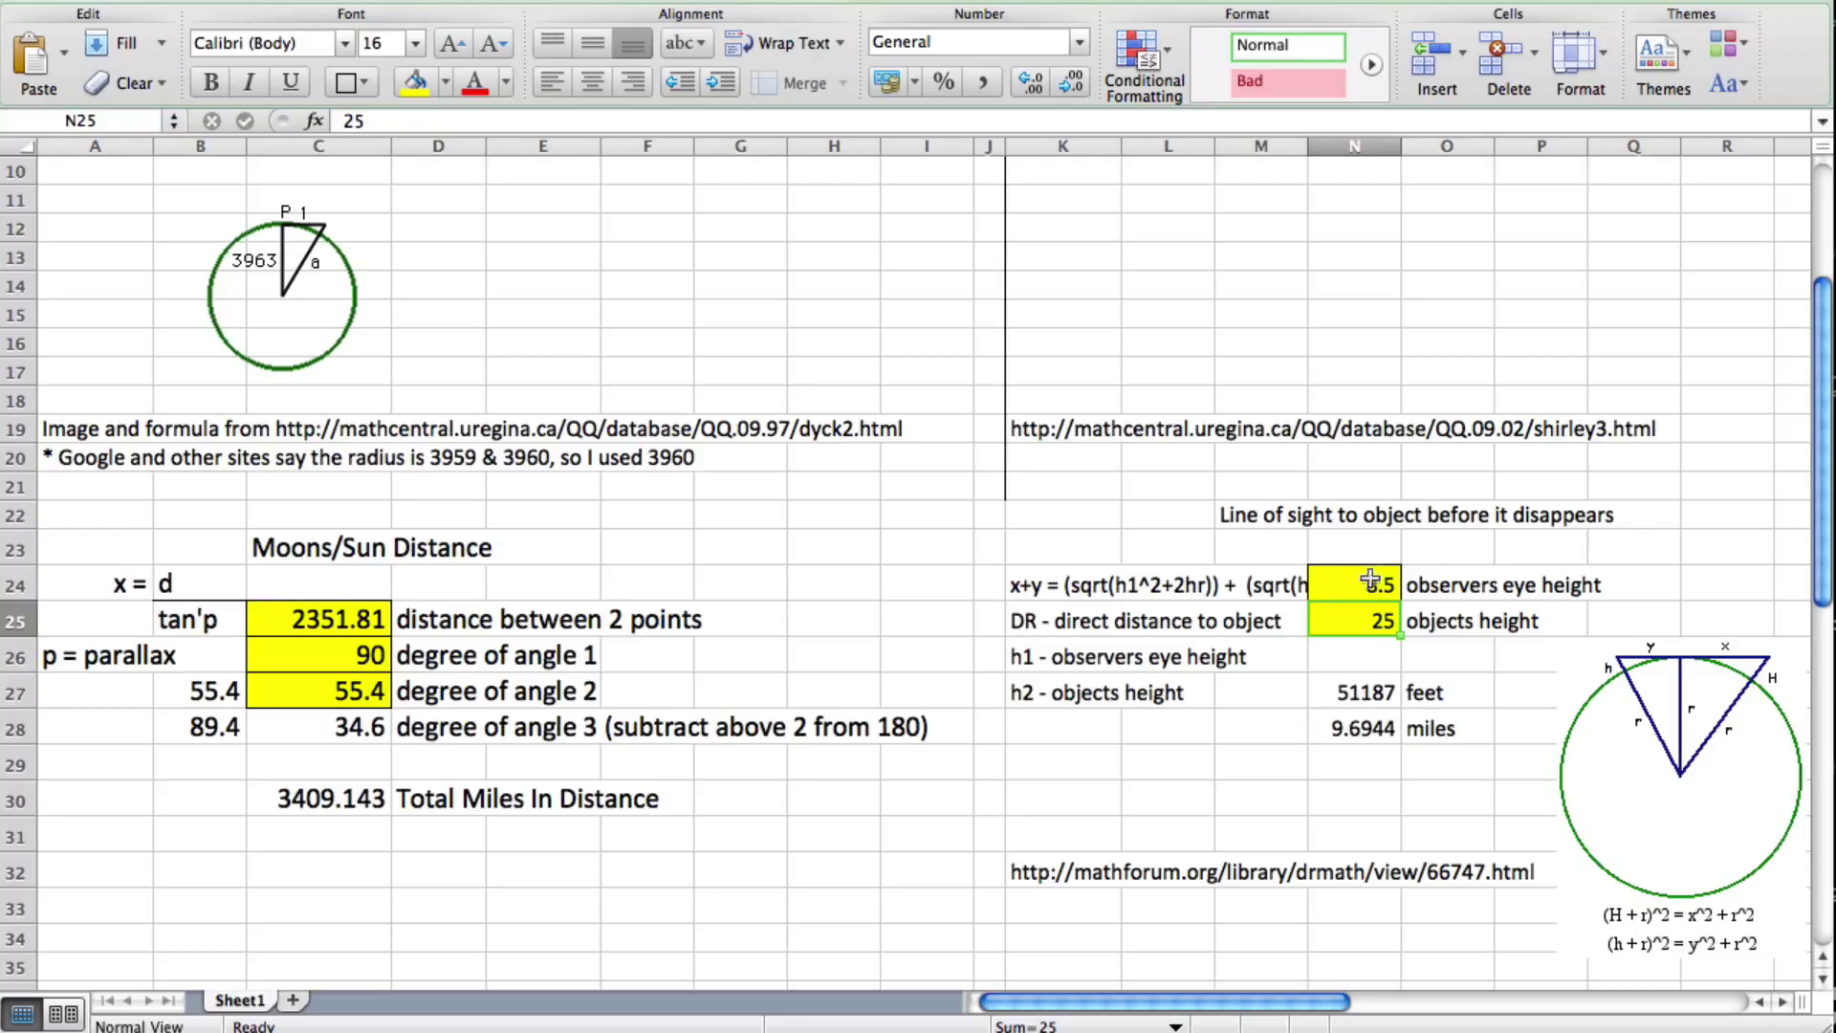
{"action": "left_click", "coordinate": [1372, 587]}
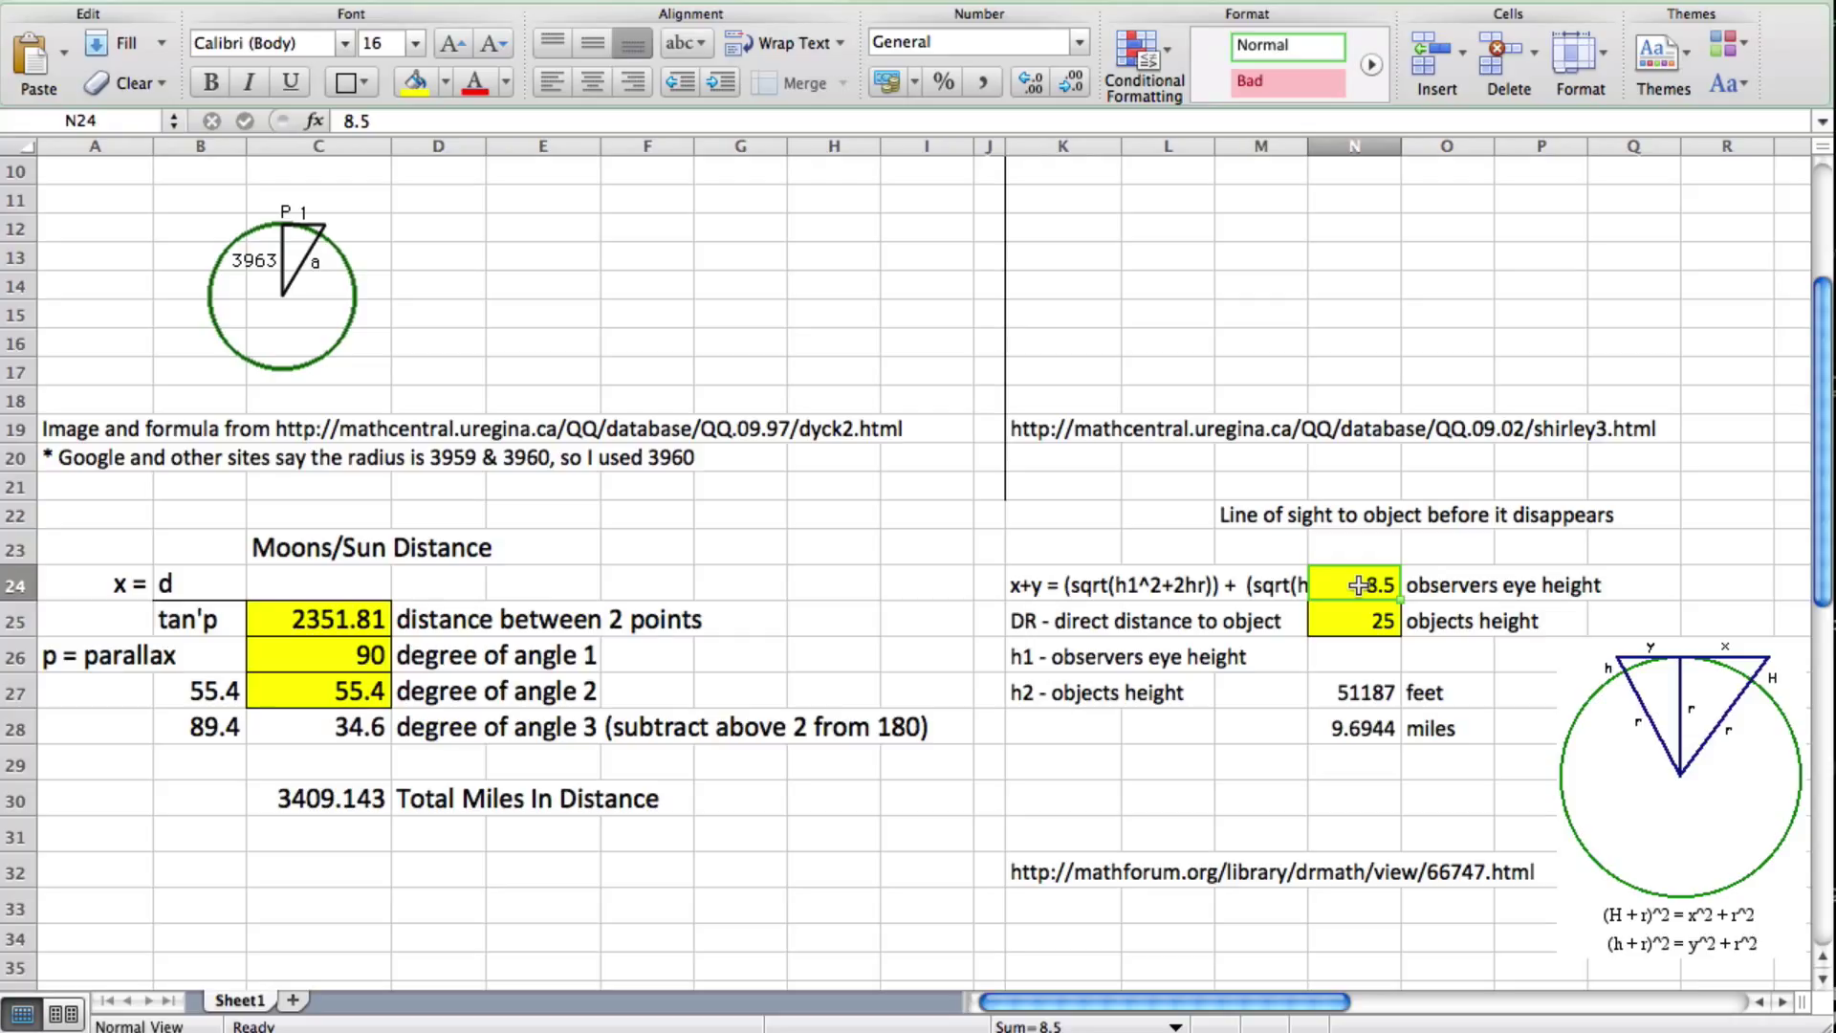
{"action": "left_click", "coordinate": [1358, 620]}
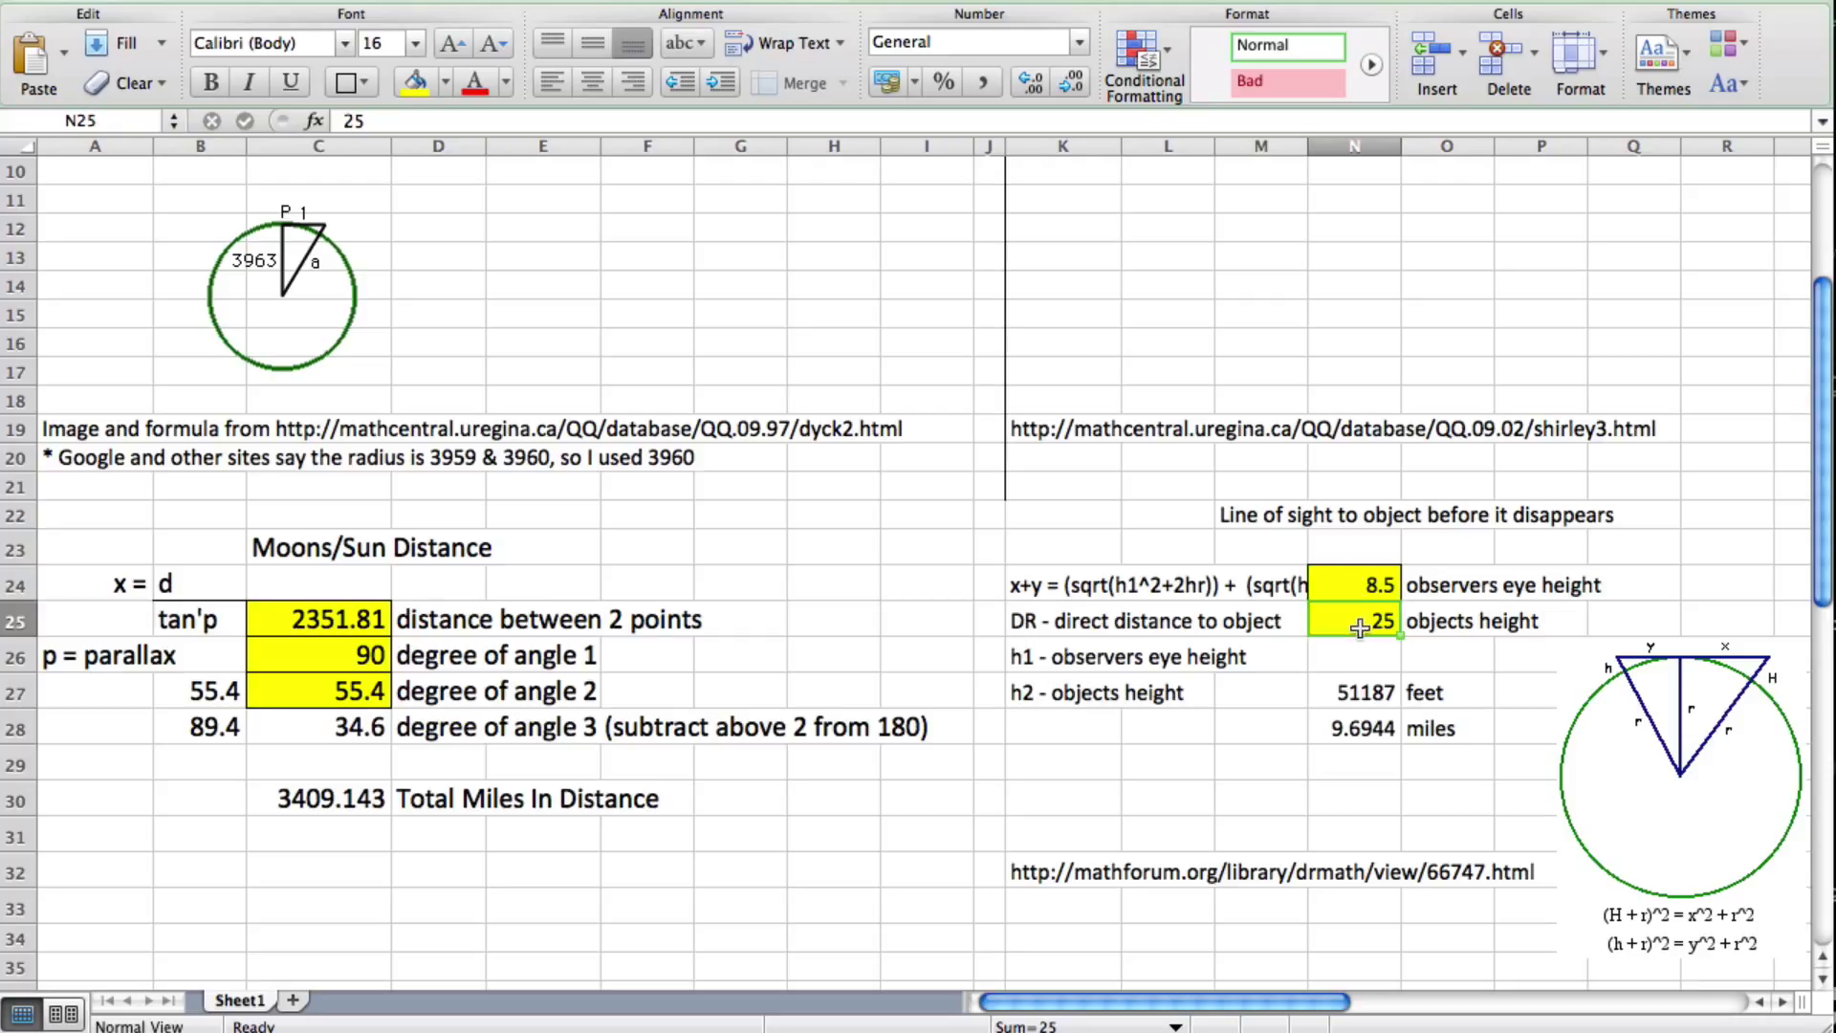
{"action": "left_click", "coordinate": [1365, 695]}
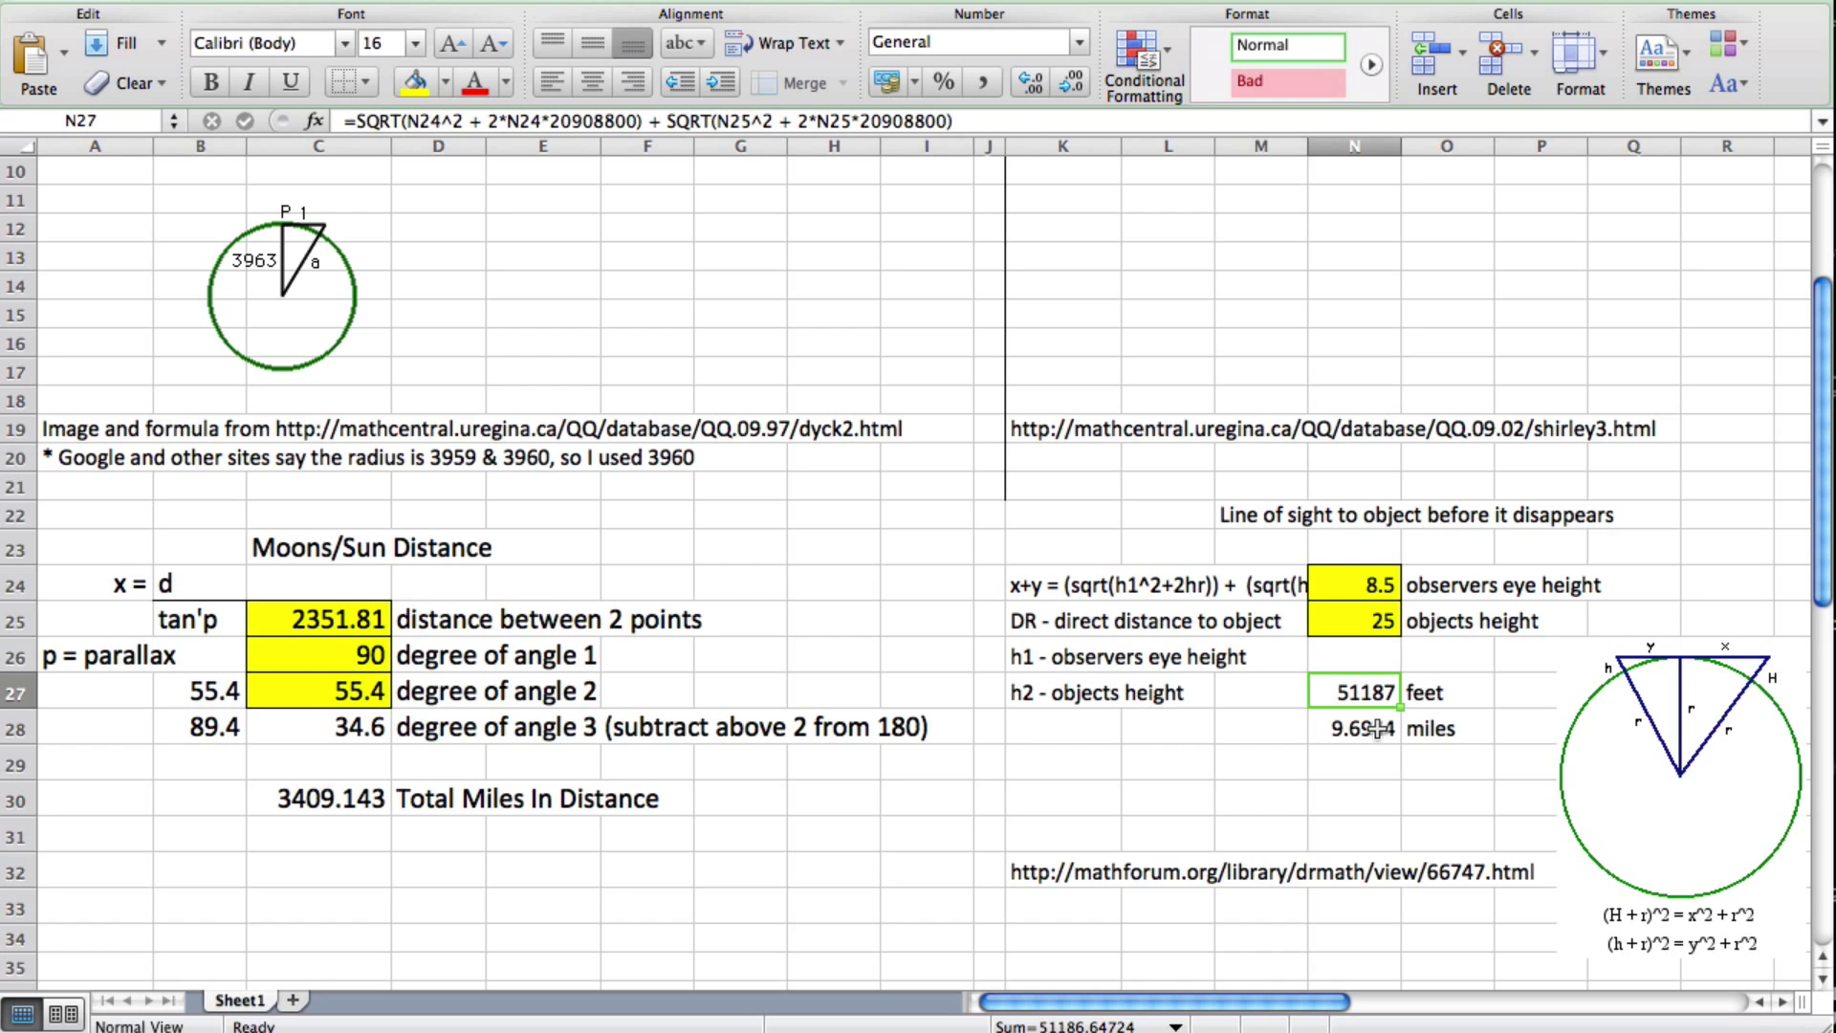
{"action": "left_click", "coordinate": [1377, 729]}
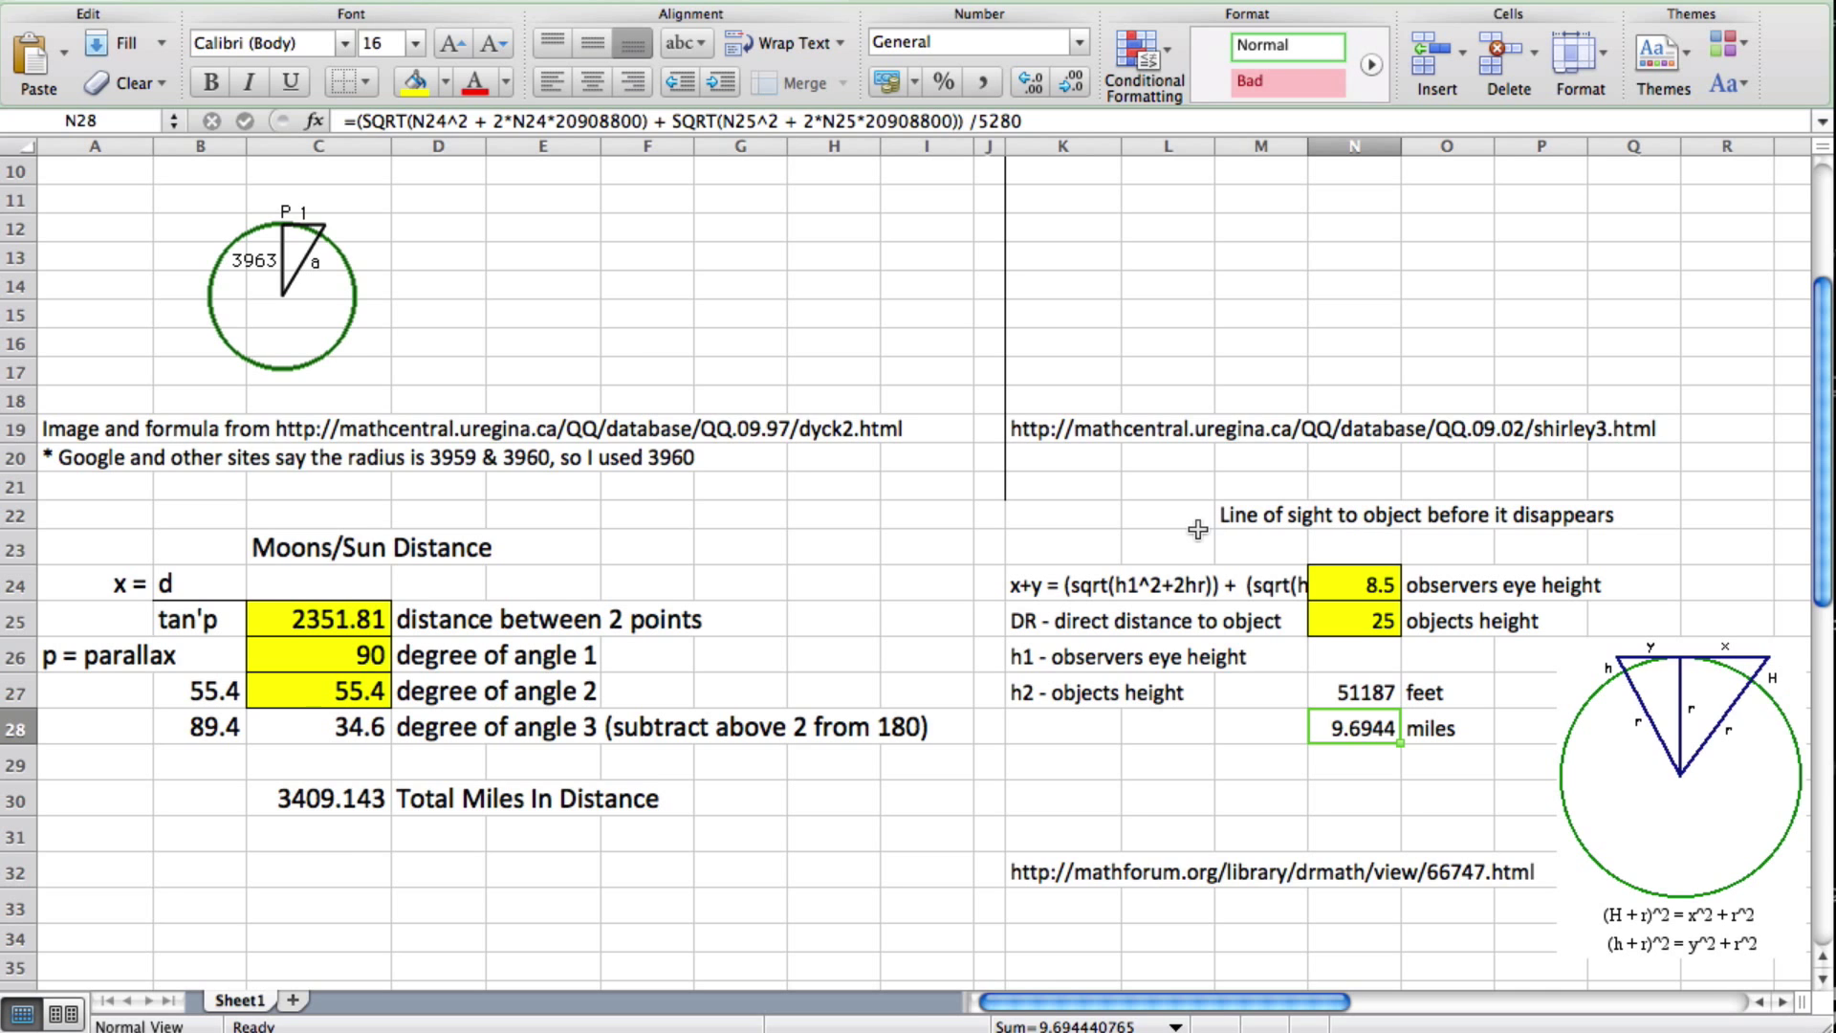
Return to the top of the sheet, where the curvature section uses the 62-mile distance.
{"action": "scroll", "coordinate": [1170, 522], "scroll_direction": "up", "scroll_amount": 3}
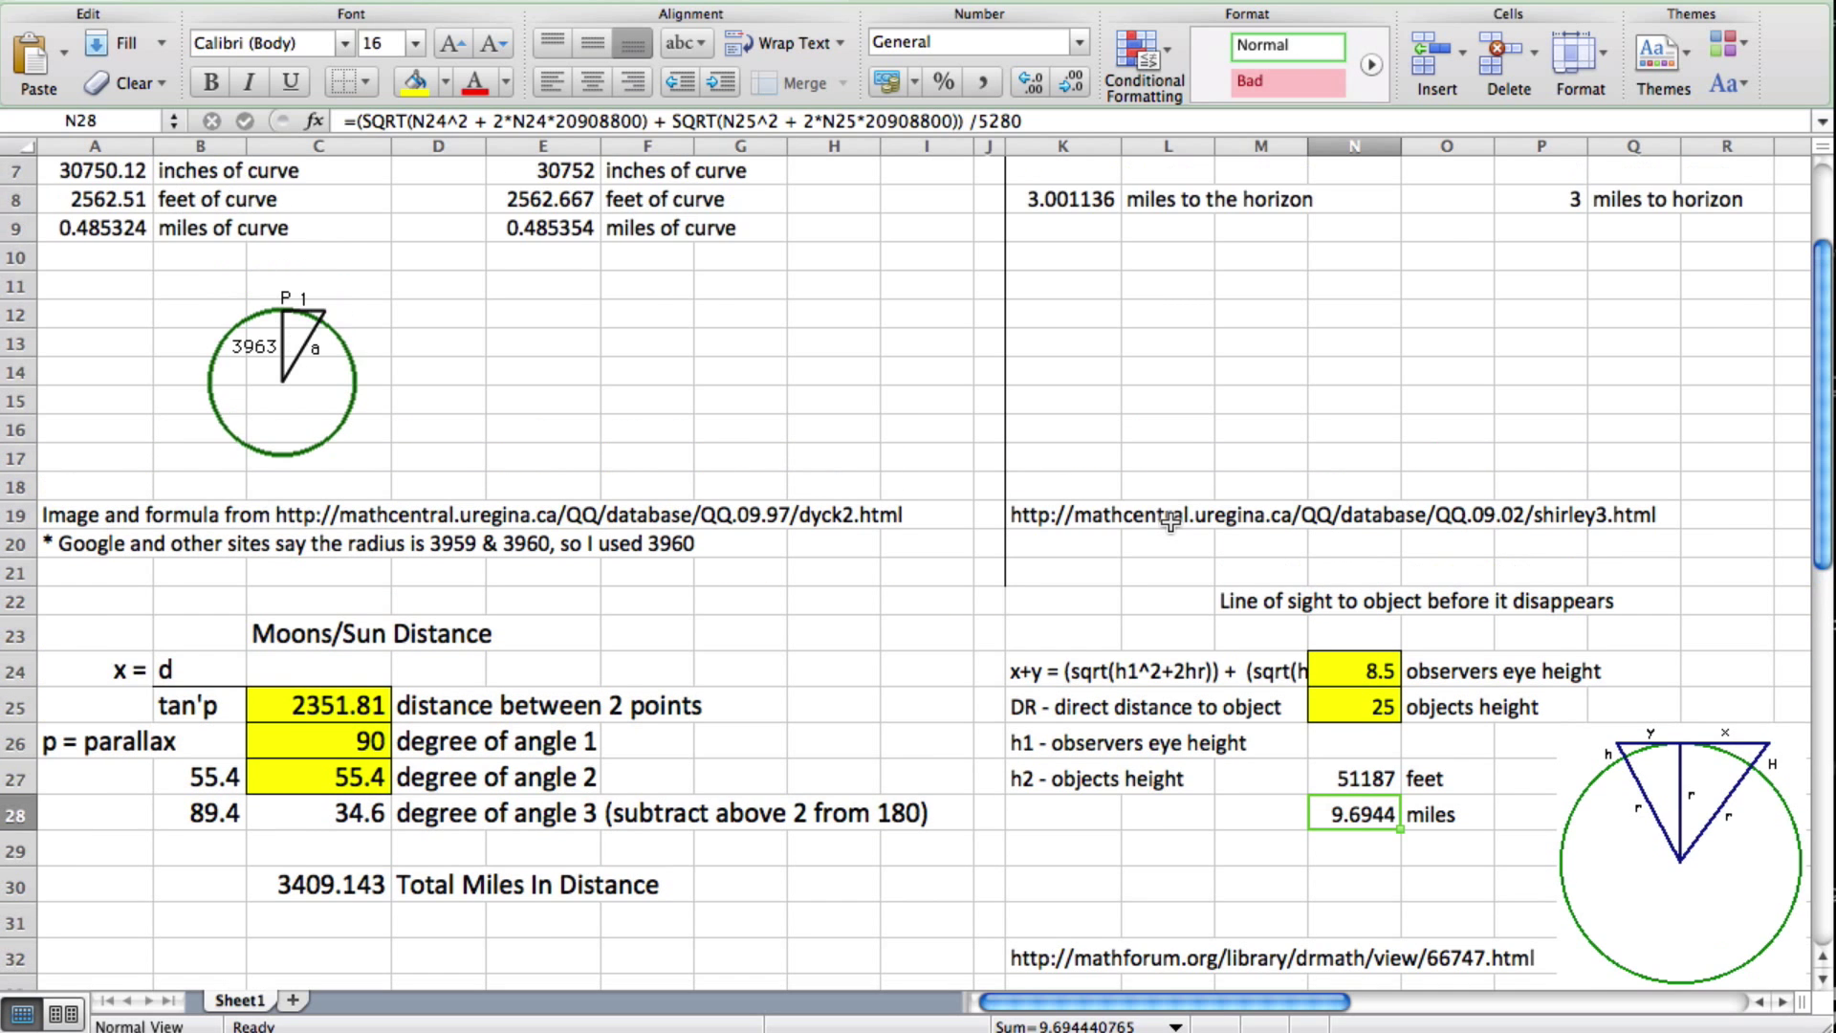
{"action": "scroll", "coordinate": [1170, 522], "scroll_direction": "up", "scroll_amount": 6}
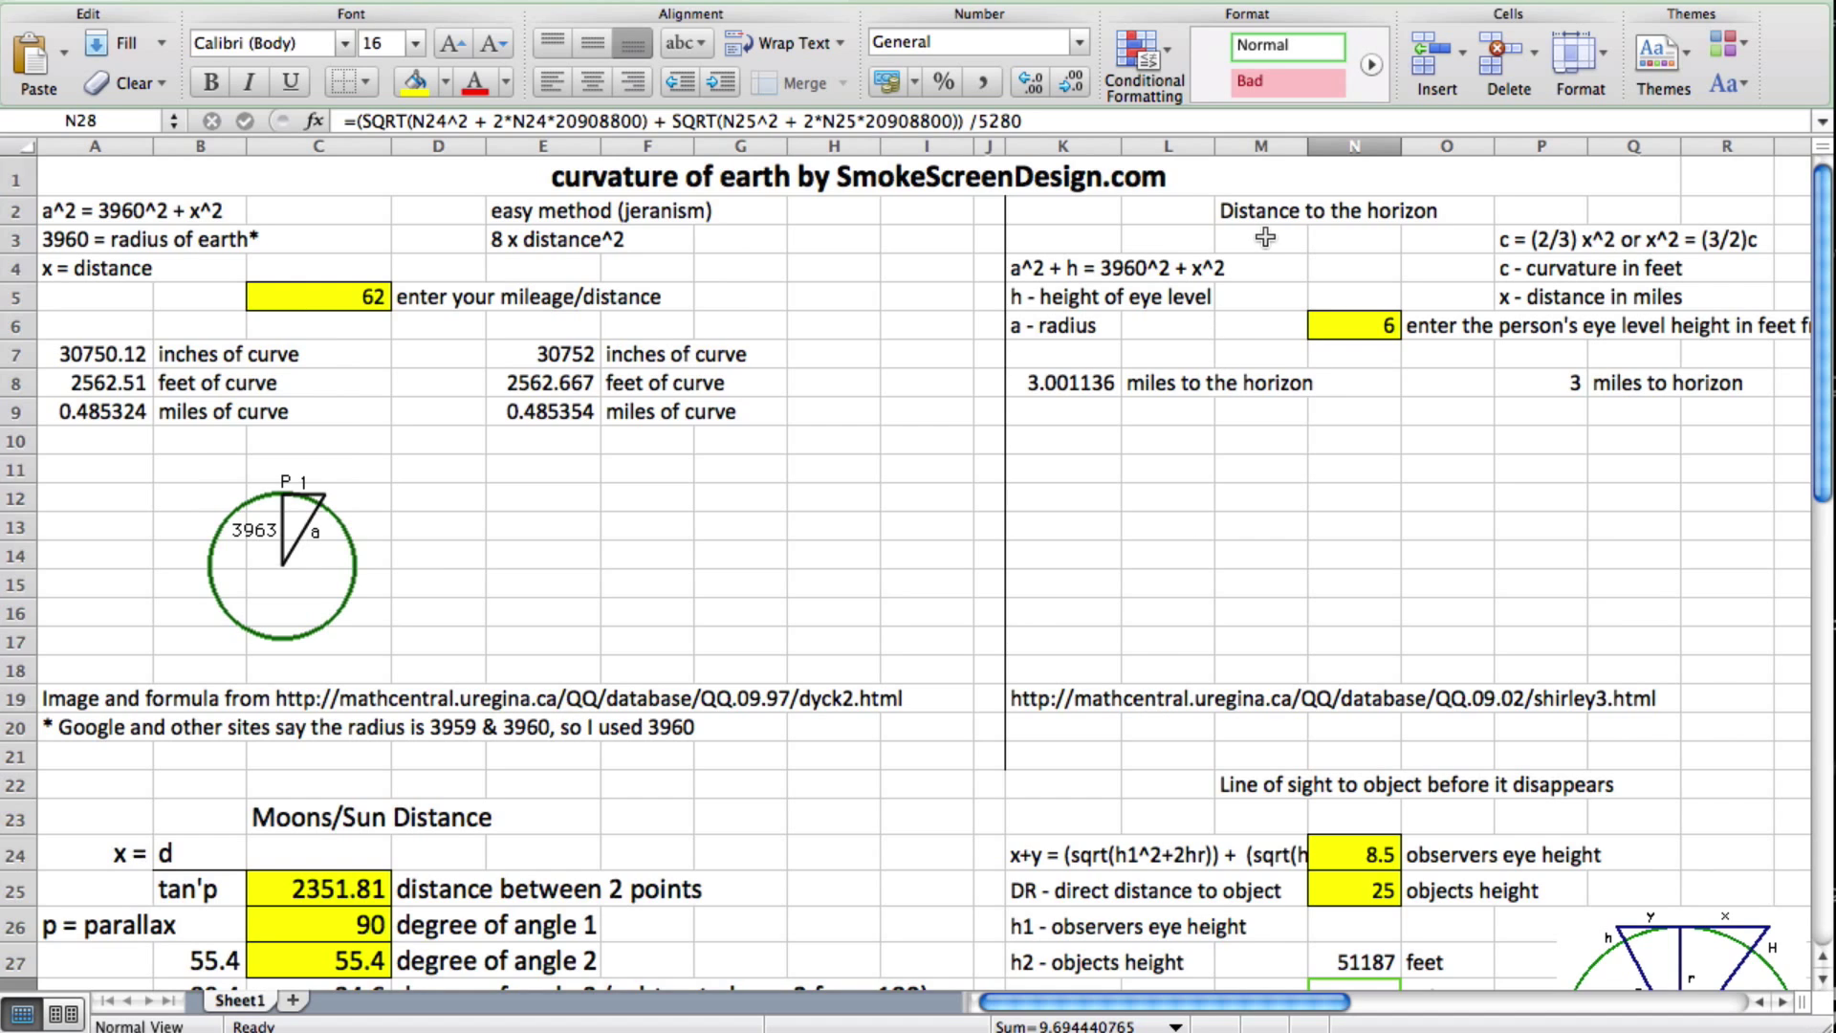
{"action": "left_click", "coordinate": [455, 258]}
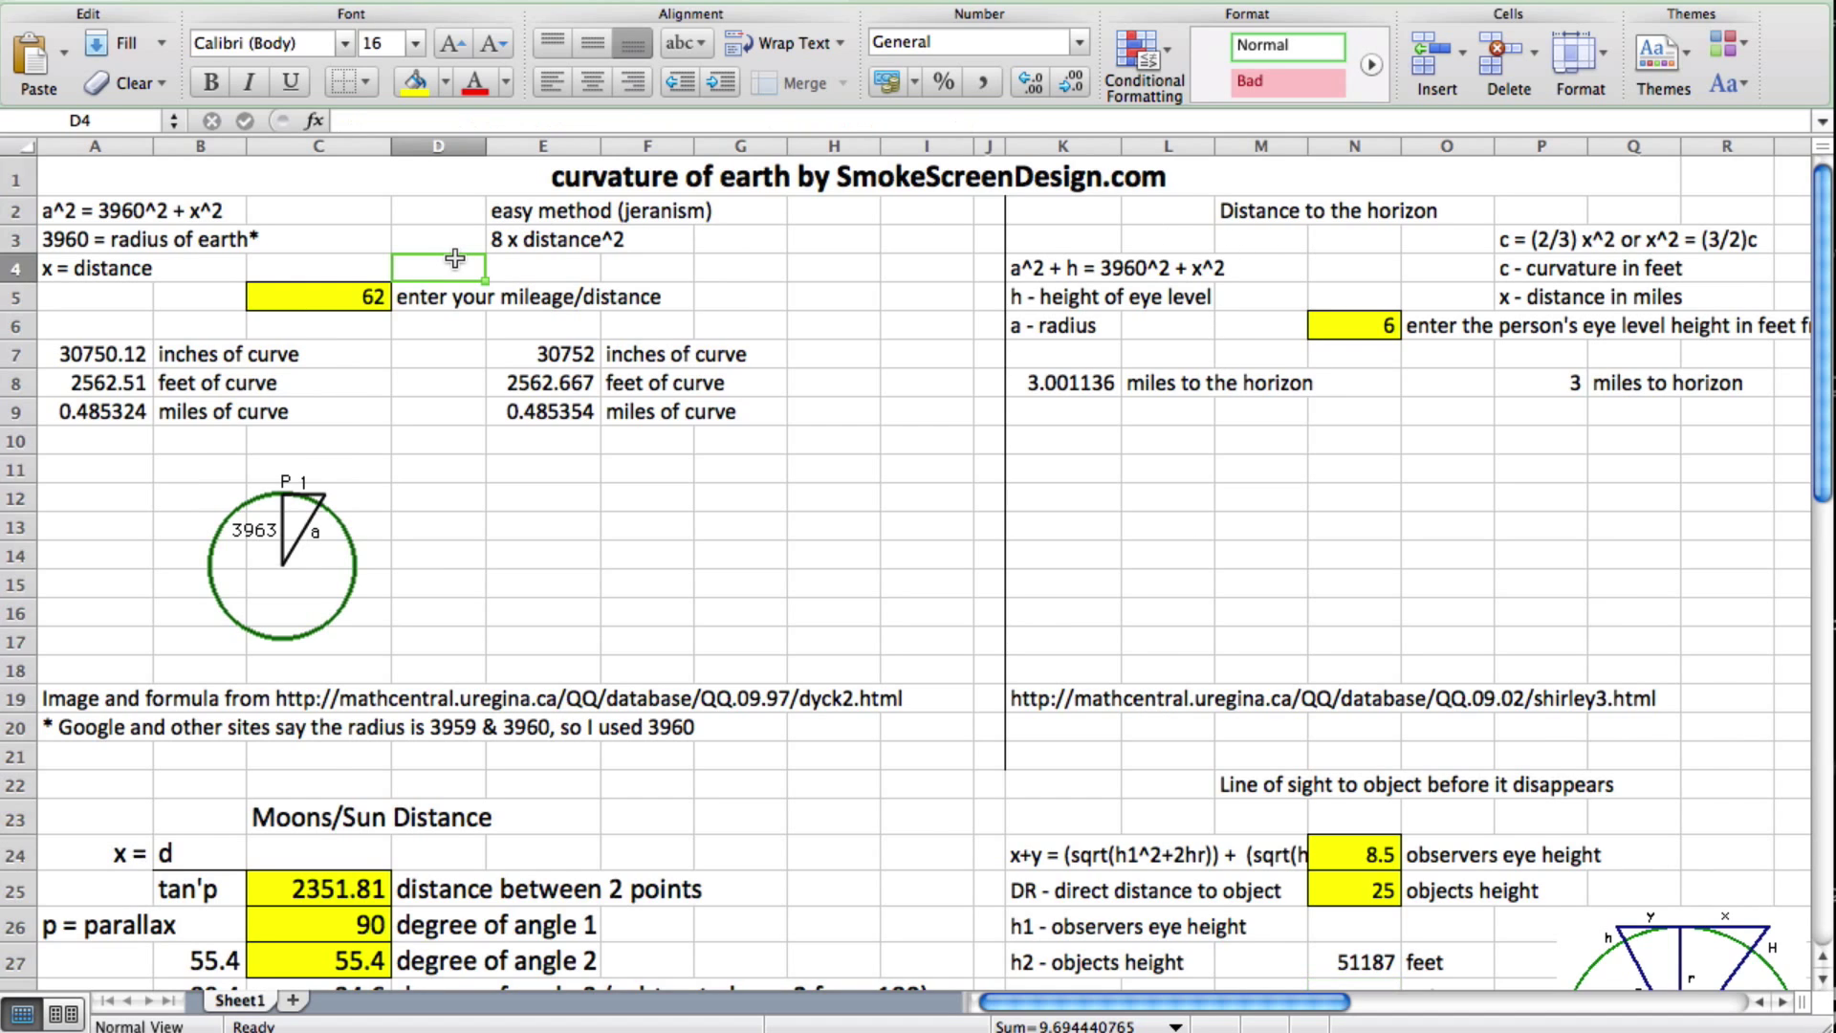
{"action": "left_click", "coordinate": [430, 468]}
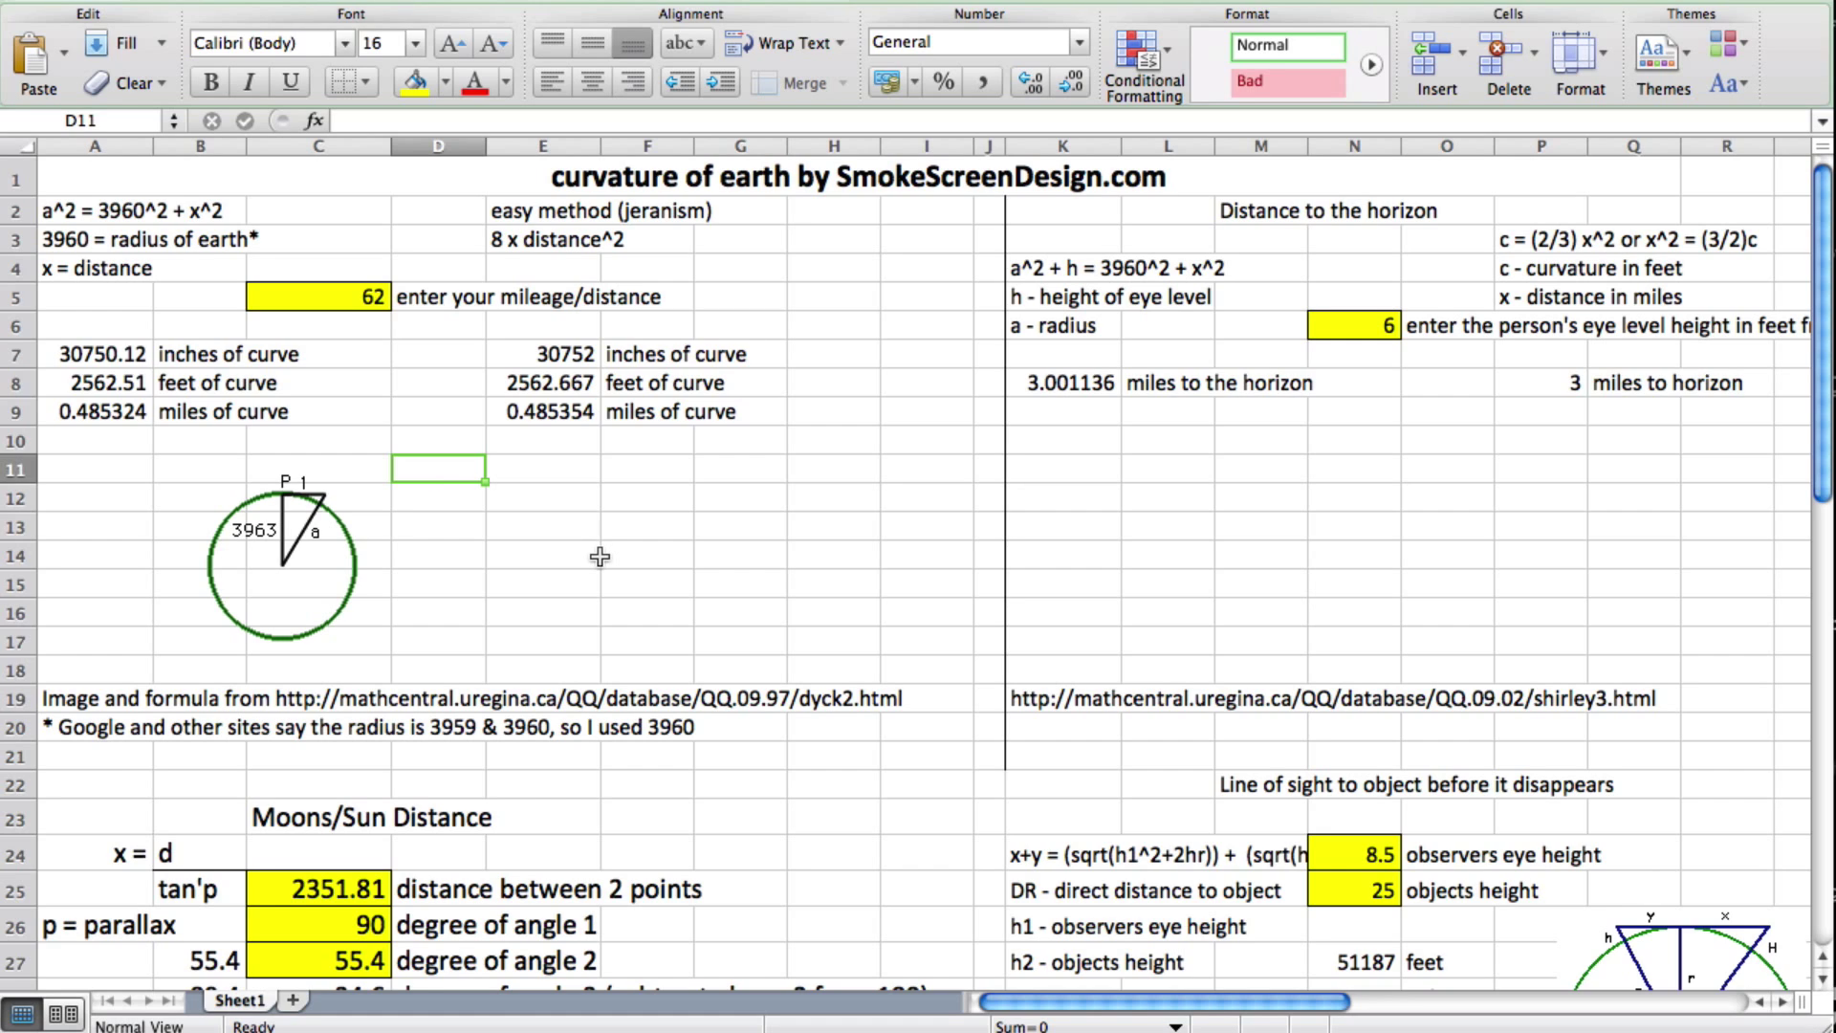
{"action": "left_click", "coordinate": [1407, 739]}
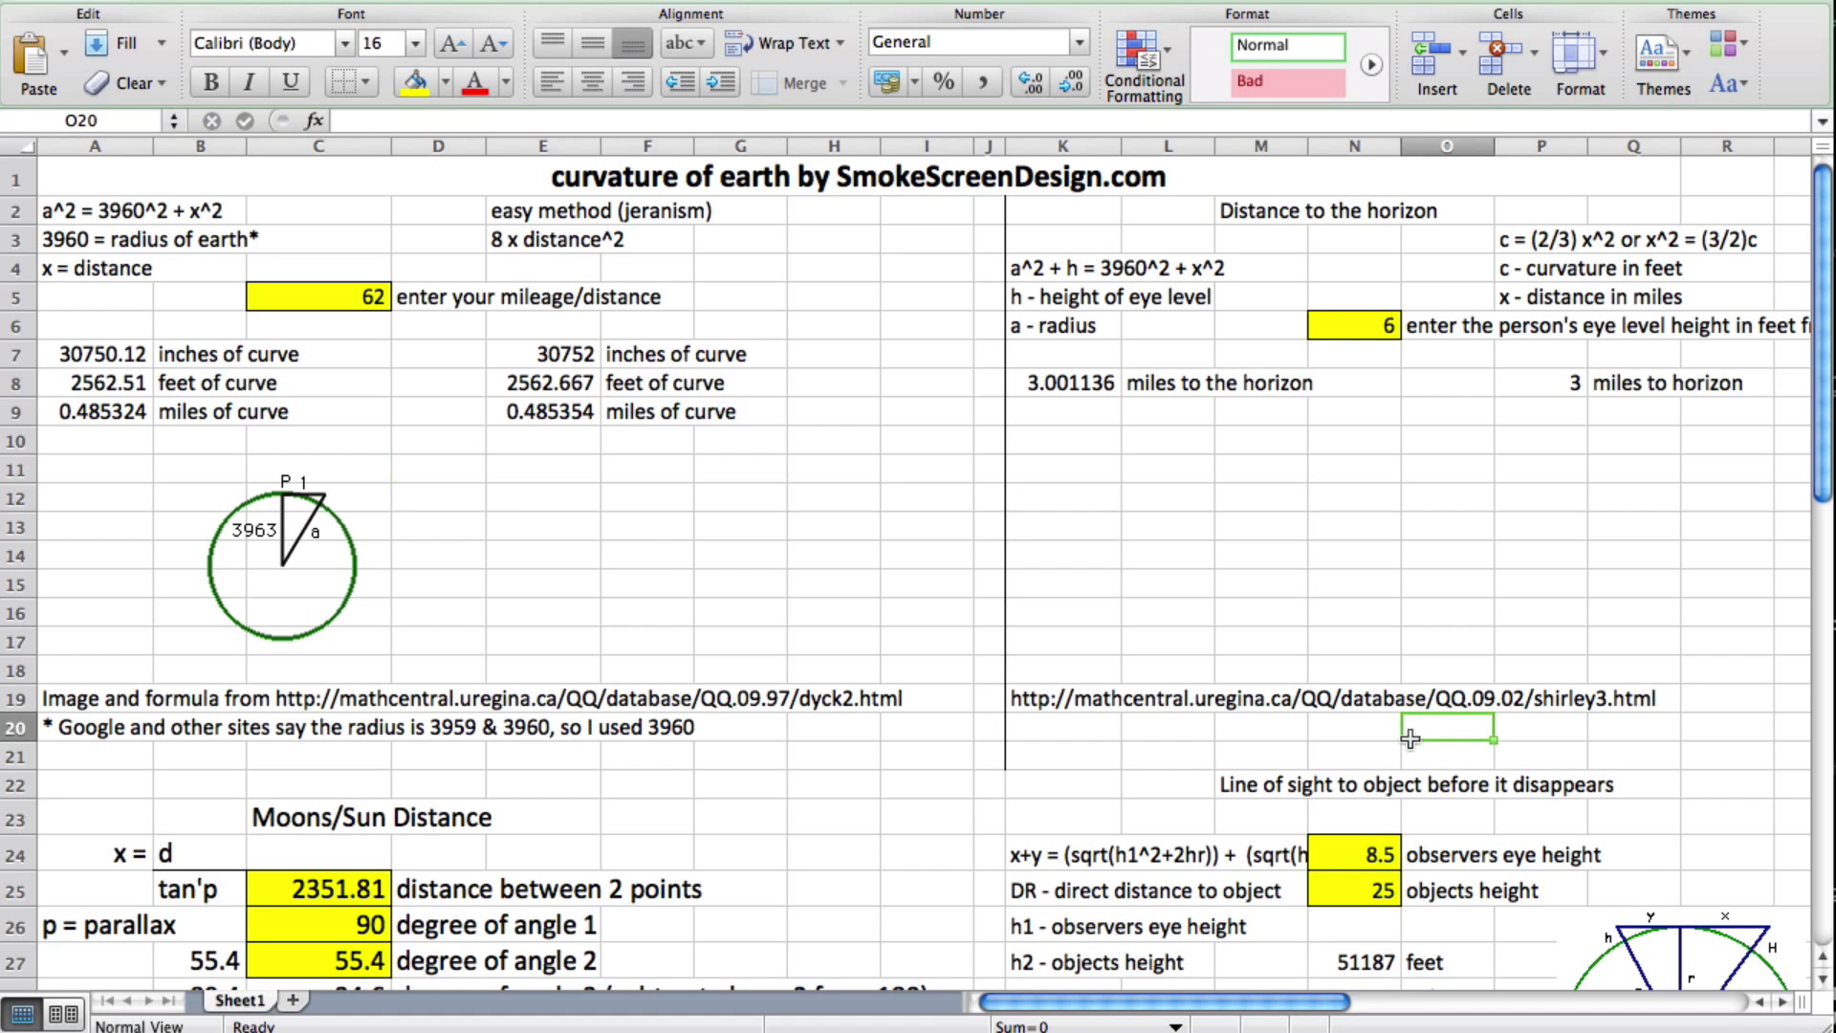
{"action": "left_click", "coordinate": [448, 285]}
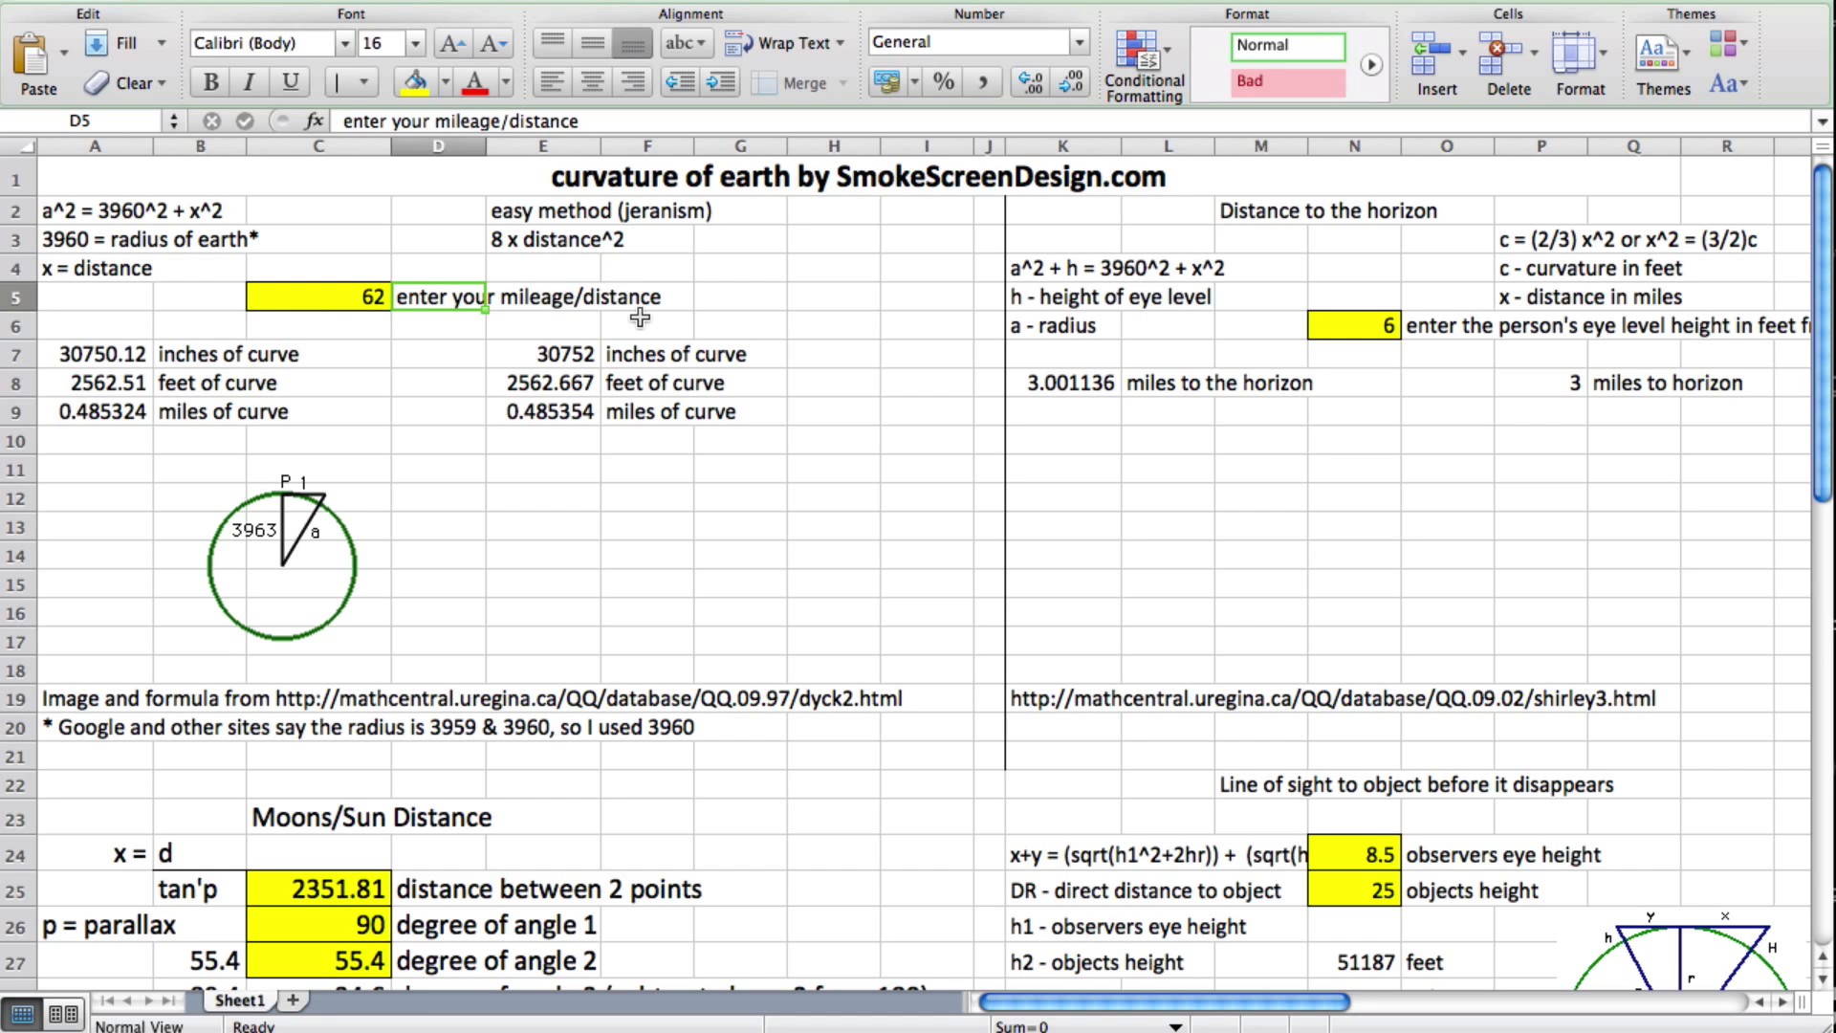
Compare the curve formulas in A7, A8 and A9 with the easy-method miles formula in E9.
{"action": "left_click", "coordinate": [89, 356]}
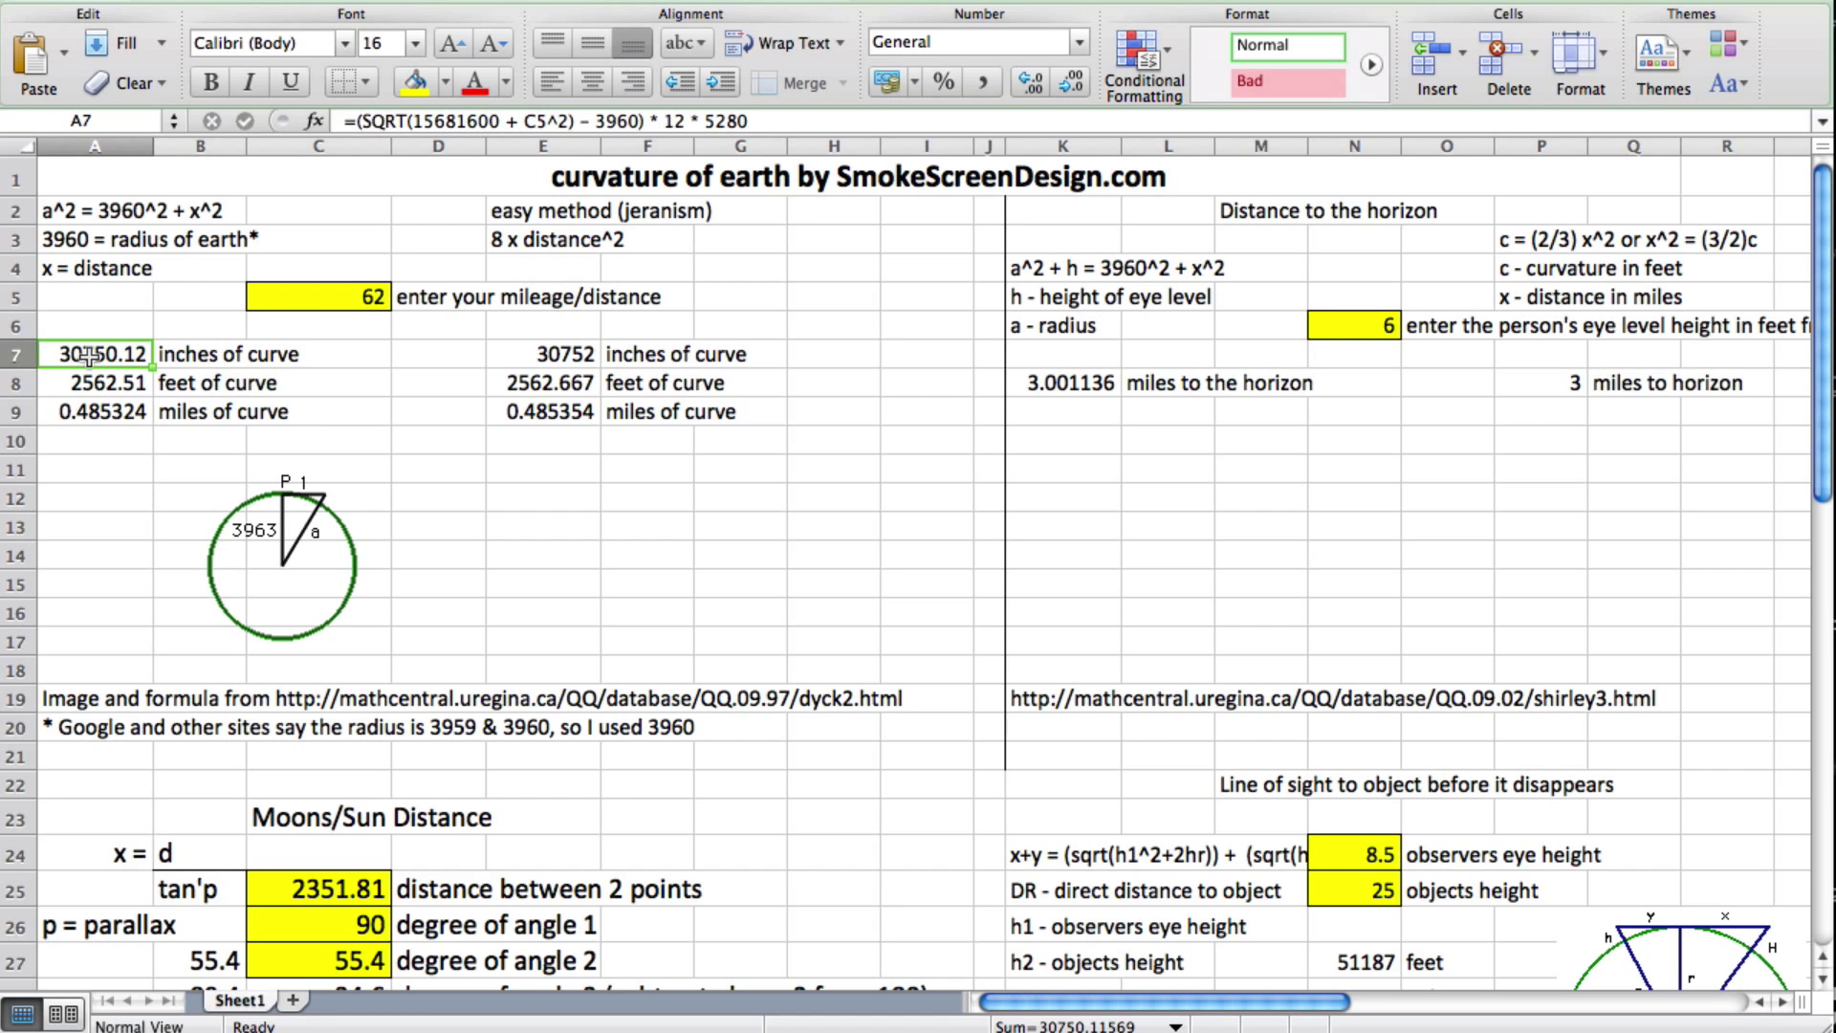
{"action": "left_click", "coordinate": [96, 385]}
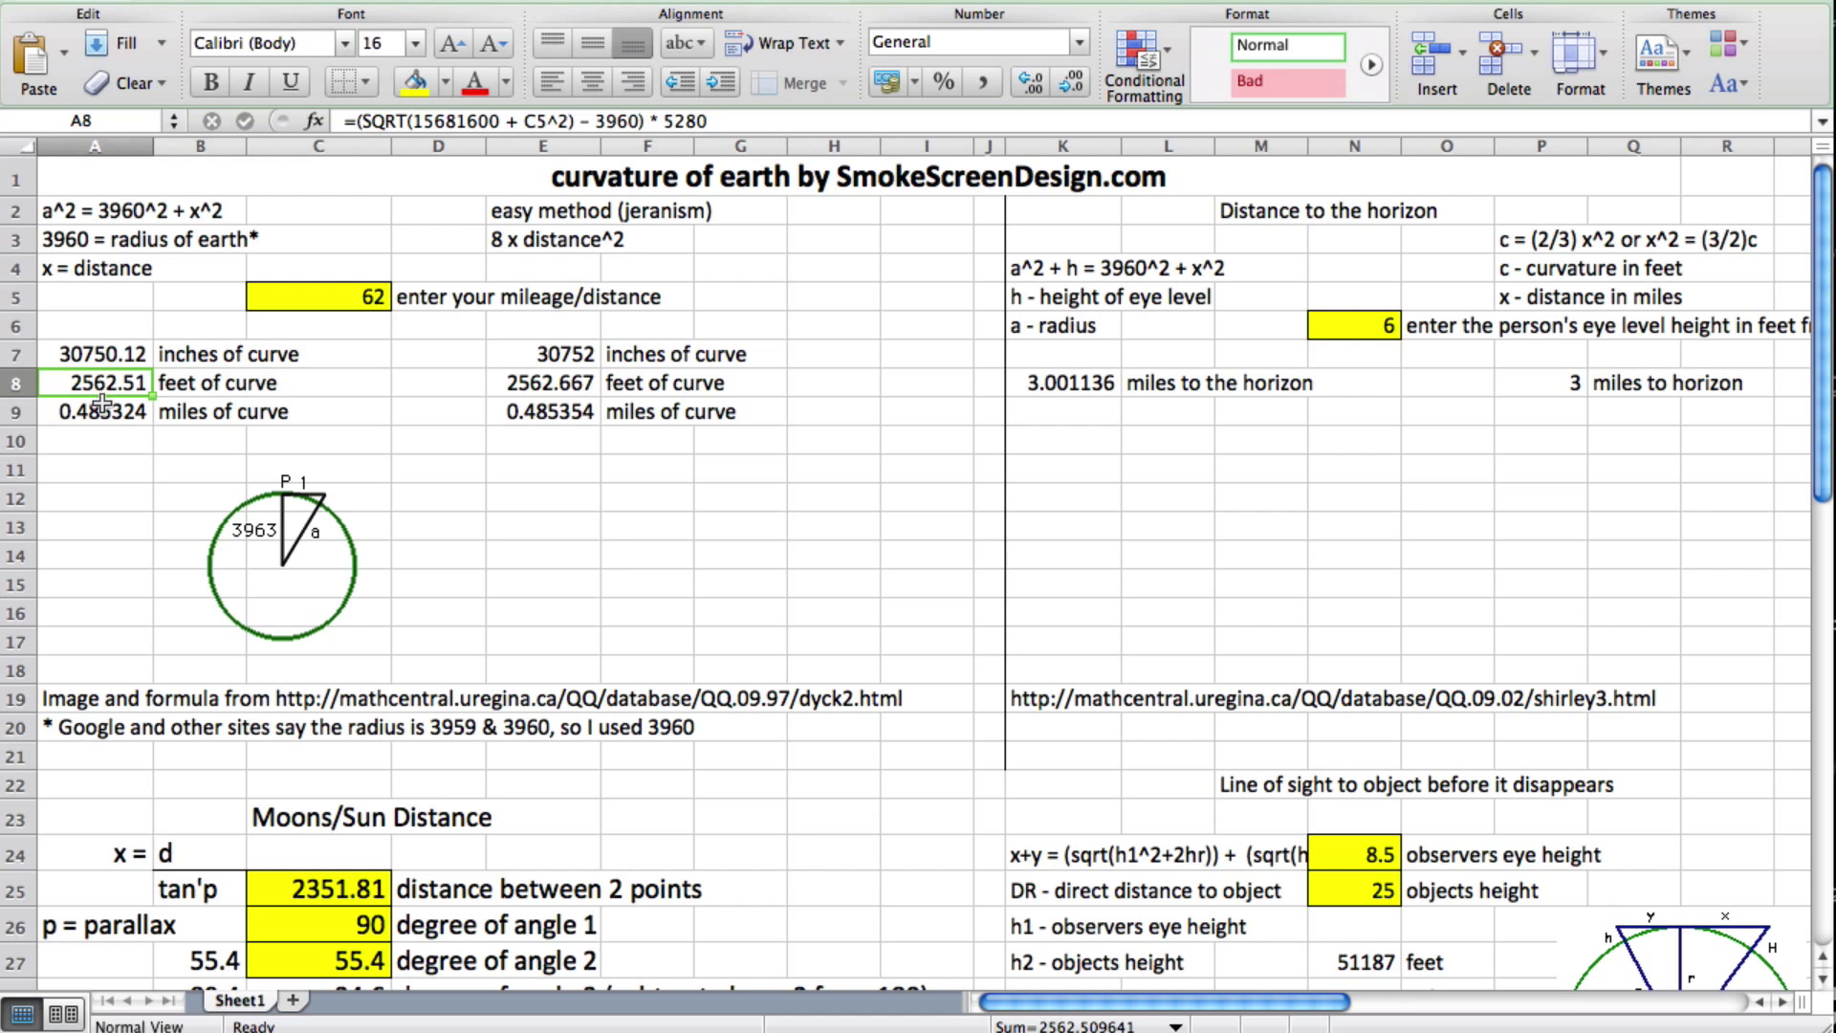
{"action": "left_click", "coordinate": [103, 406]}
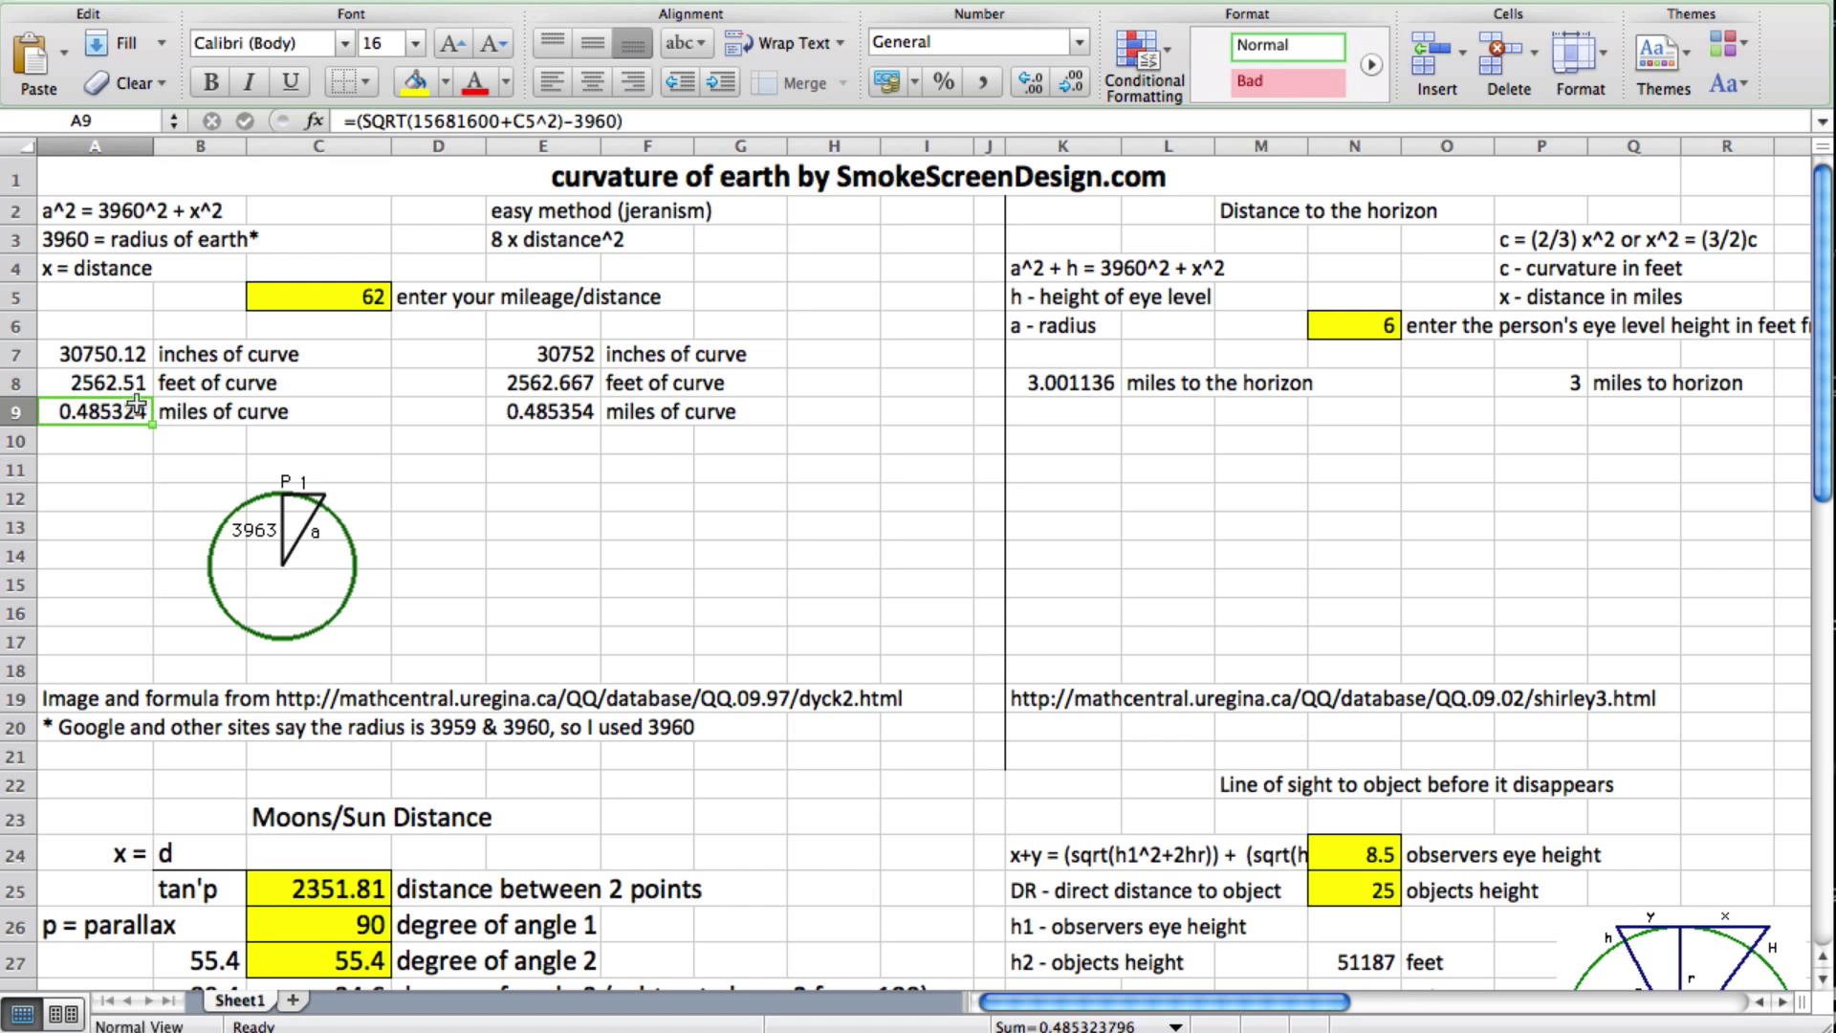
{"action": "left_click", "coordinate": [531, 411]}
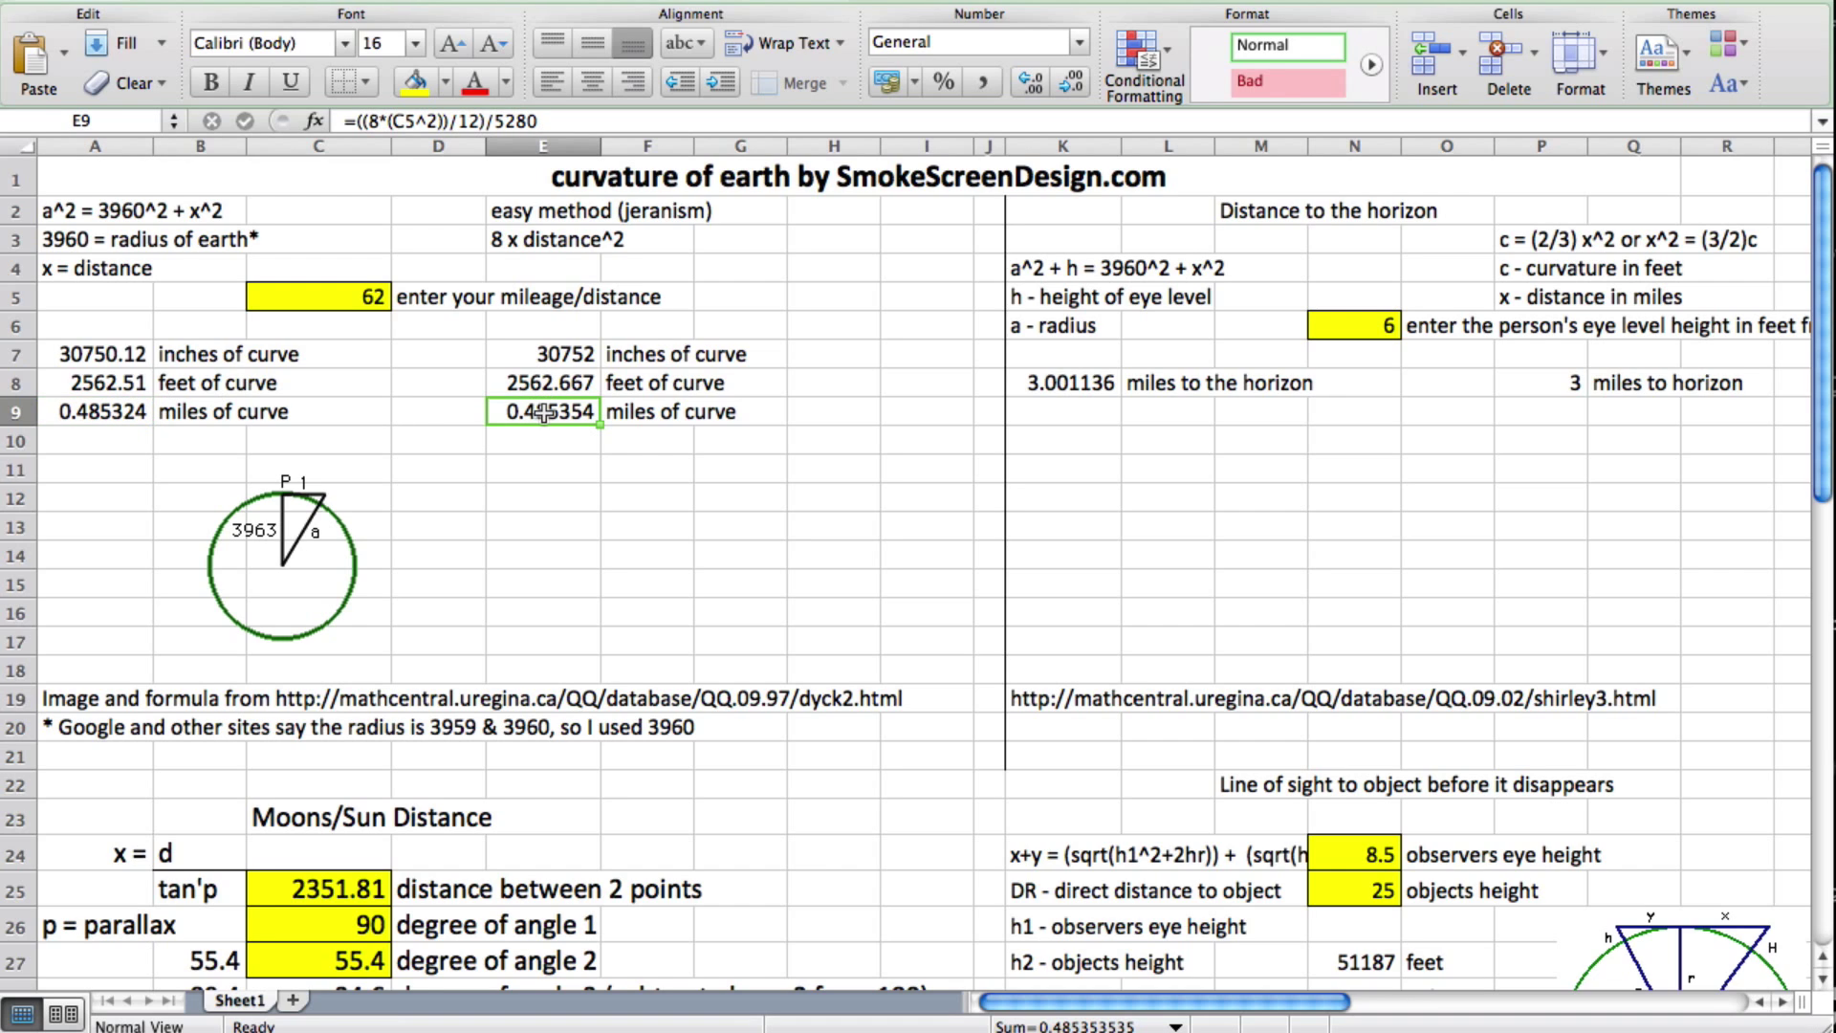